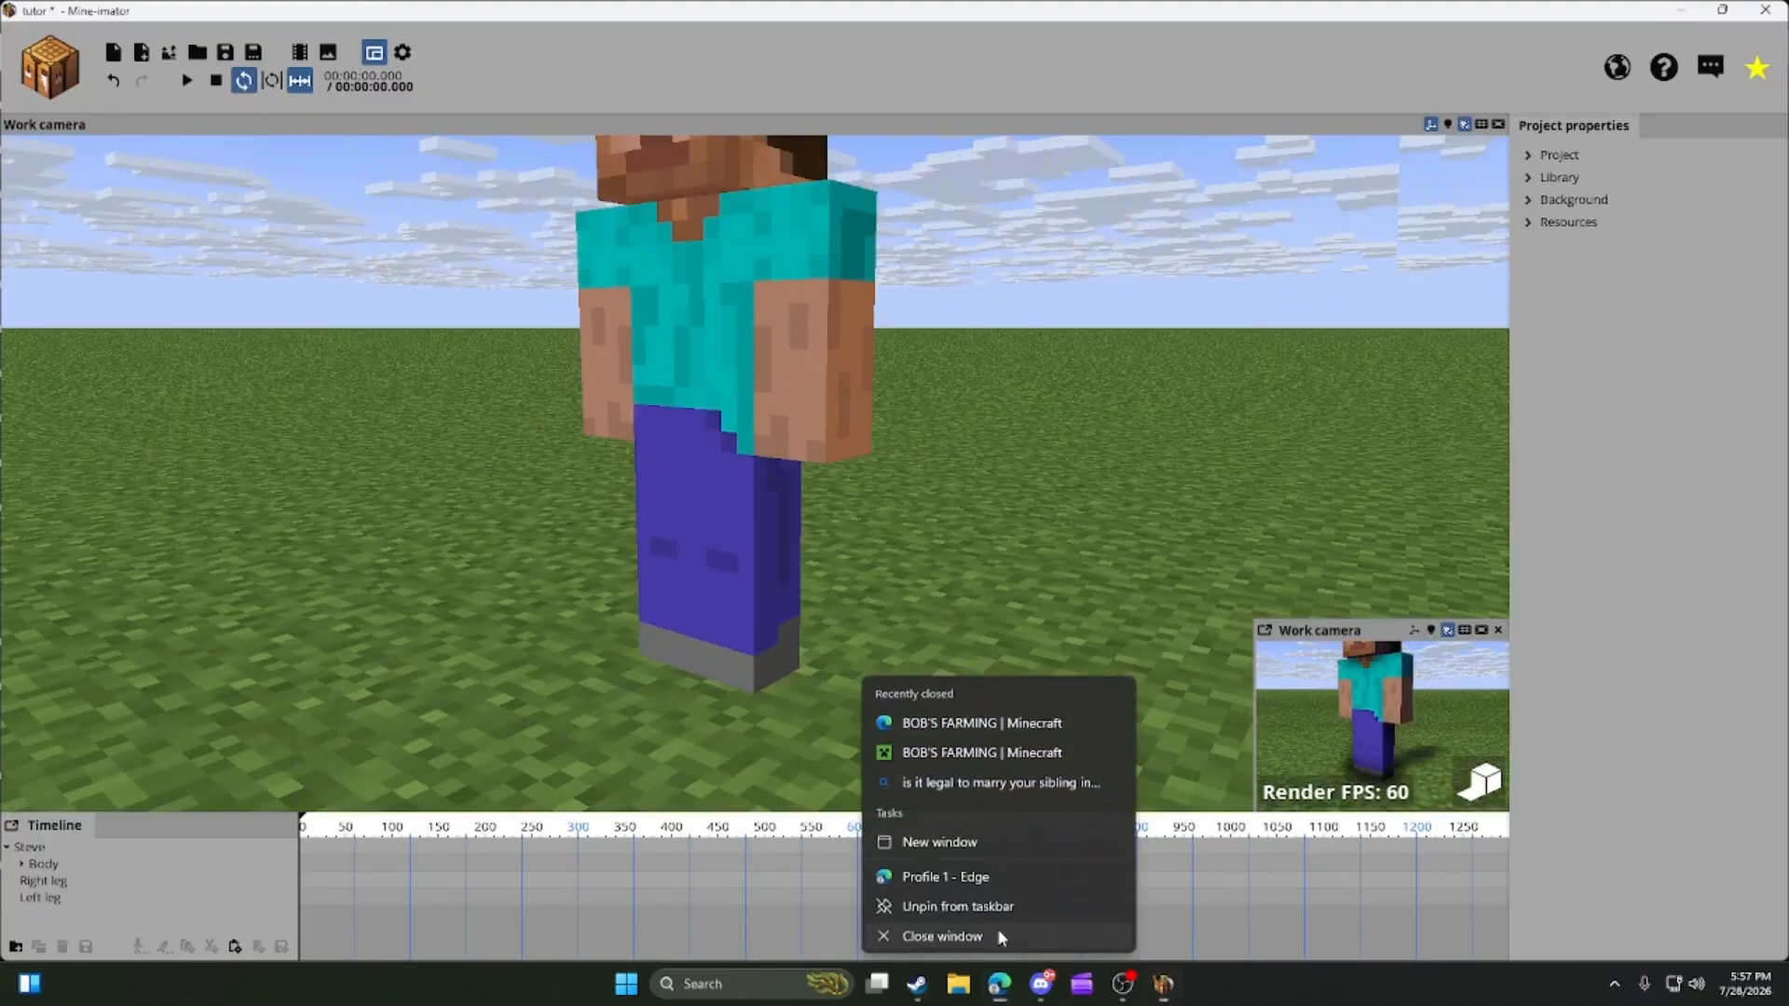
# Close the Edge browser window.
pyautogui.click(1003, 931)
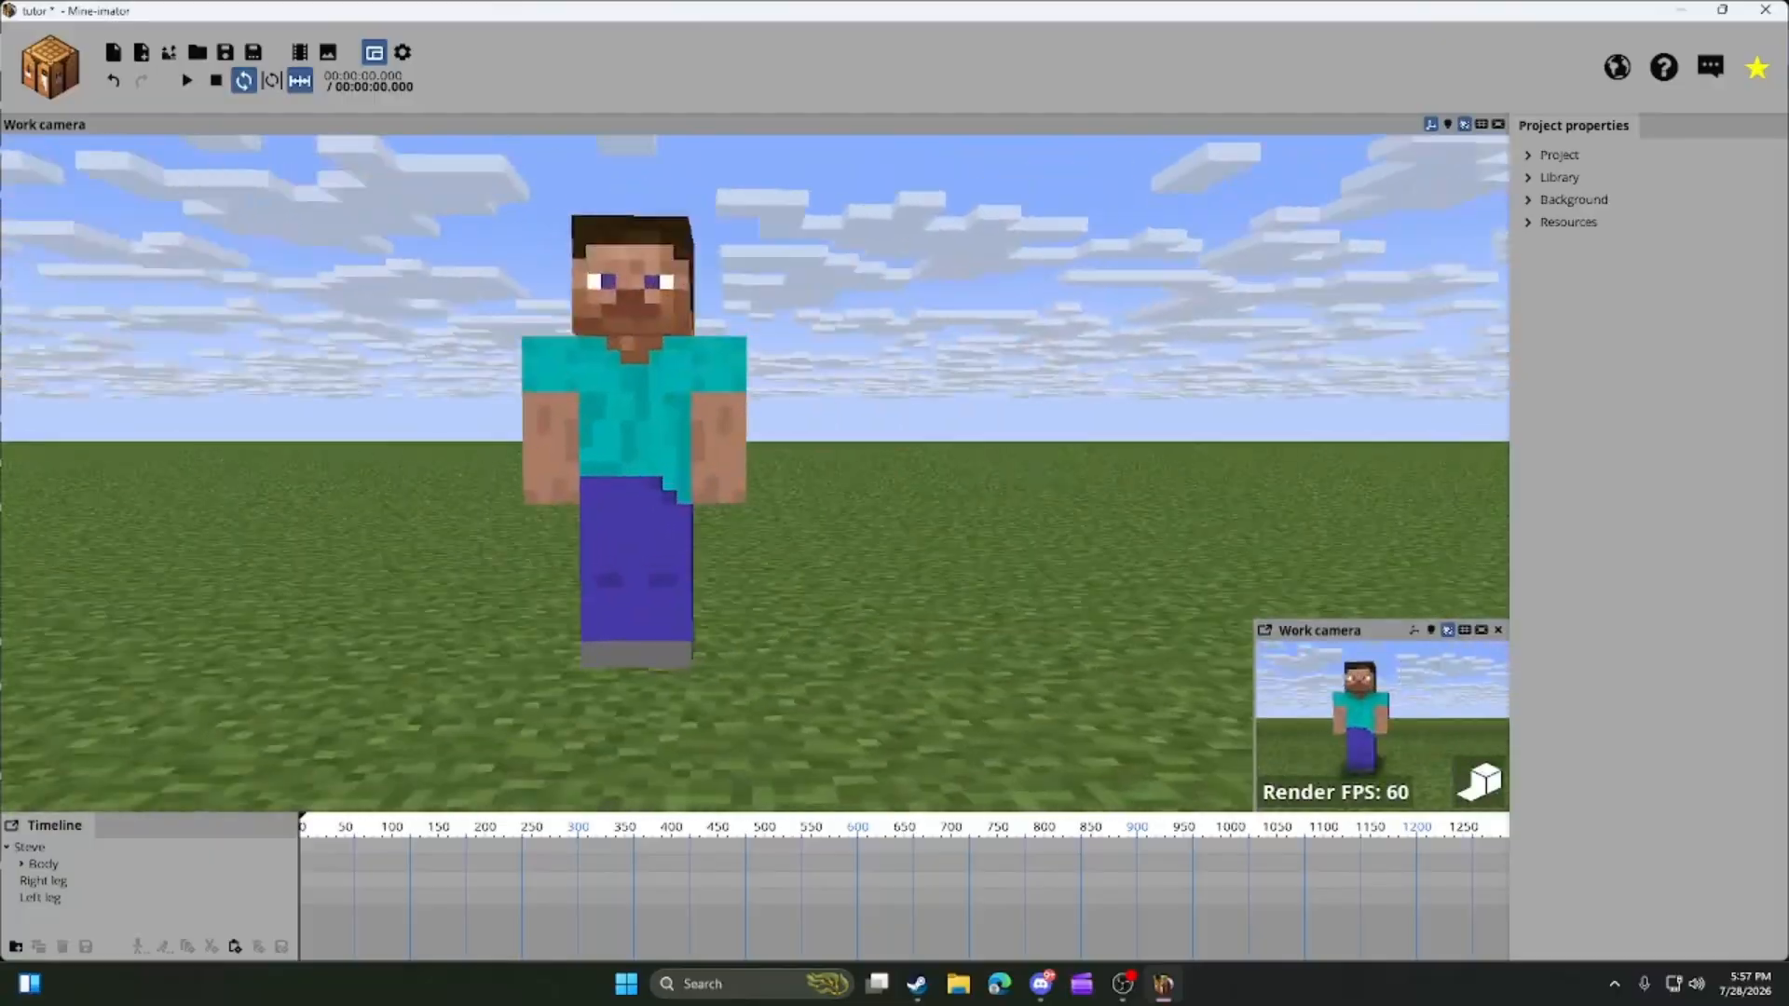
# Swing Steve's left leg to about -29° on the X rotation axis at frame 0.
pyautogui.press('w')
pyautogui.moveTo(755, 474); pyautogui.dragTo(652, 634, button='right')
pyautogui.press('w')
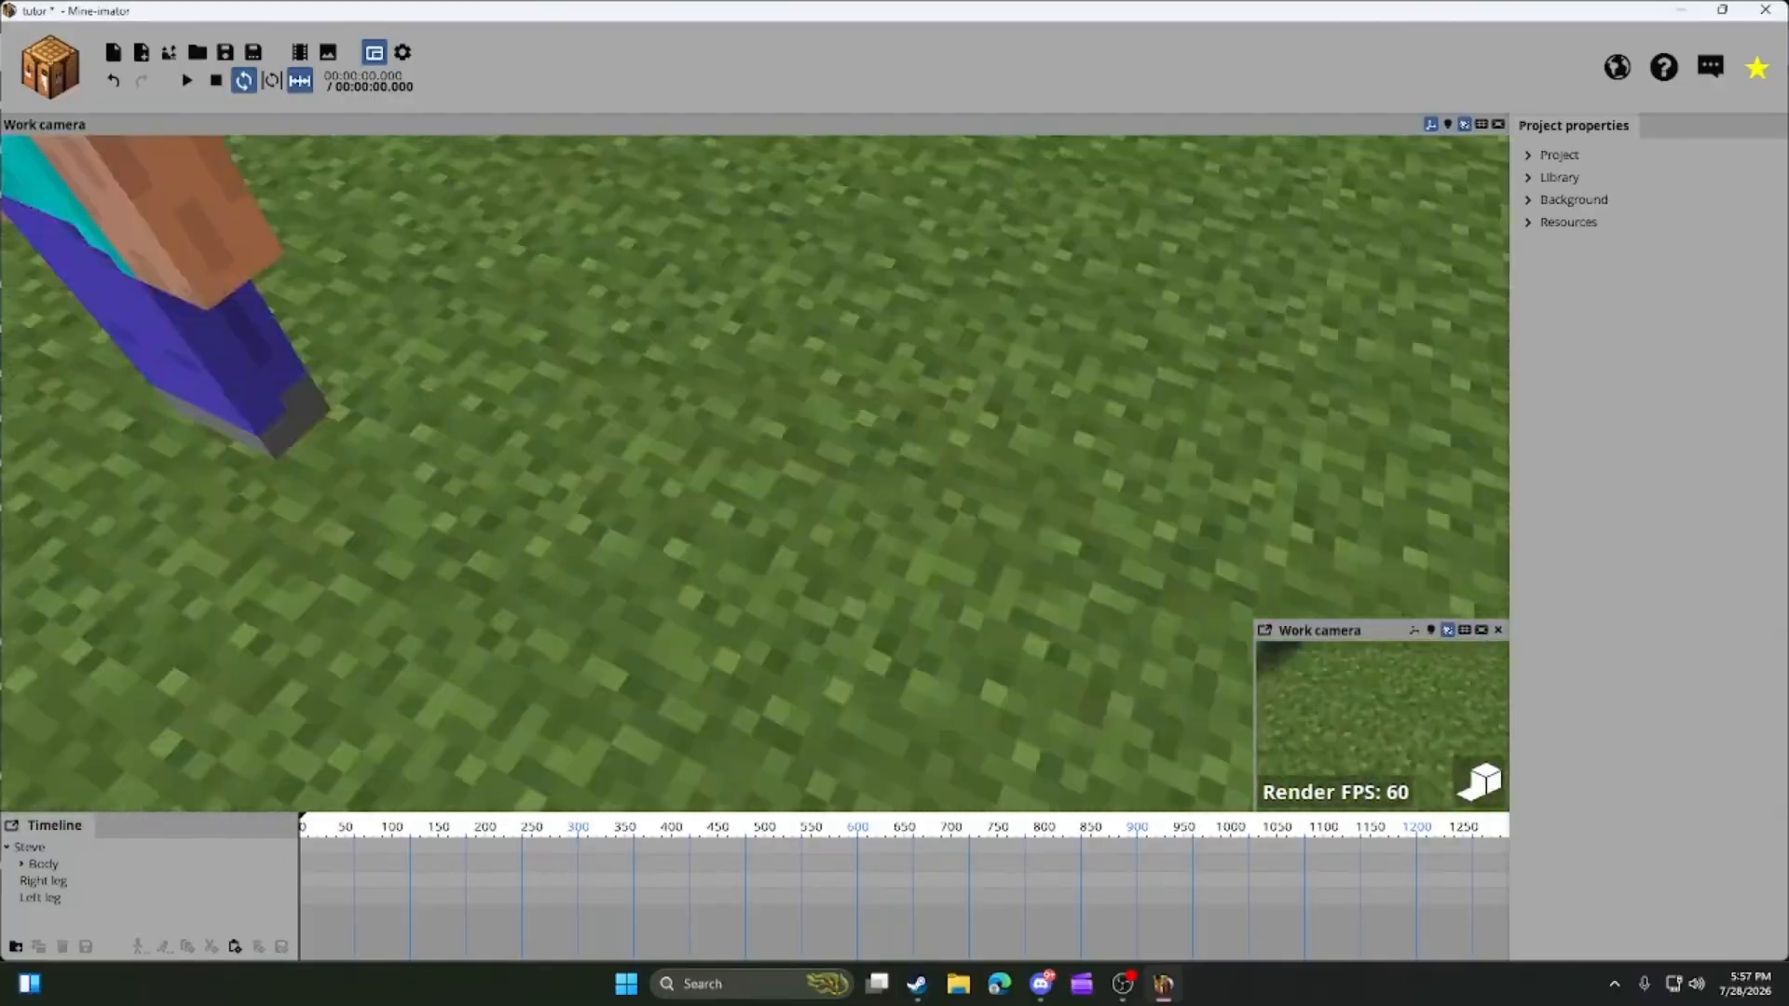
pyautogui.moveTo(828, 558)
pyautogui.mouseDown(button='right')
pyautogui.moveTo(820, 391)
pyautogui.moveTo(689, 344)
pyautogui.moveTo(736, 382)
pyautogui.moveTo(828, 558)
pyautogui.mouseUp(button='right')
pyautogui.press('s')
pyautogui.press('w')
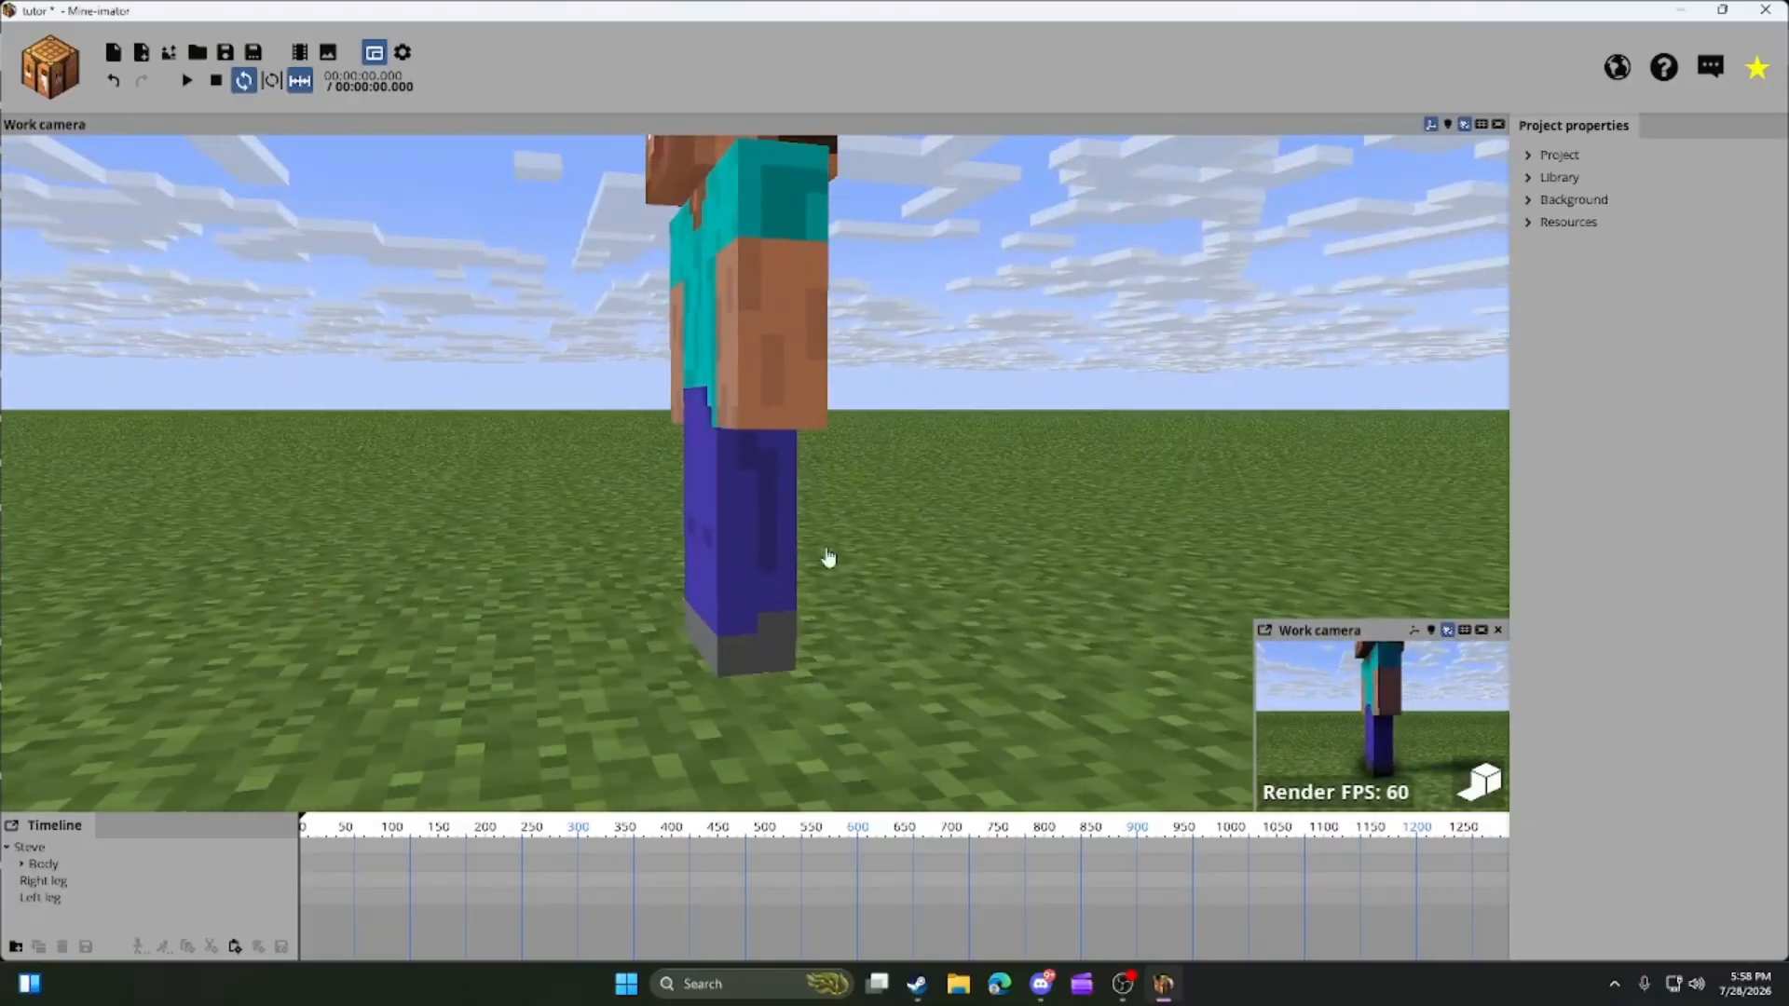
pyautogui.click(791, 557)
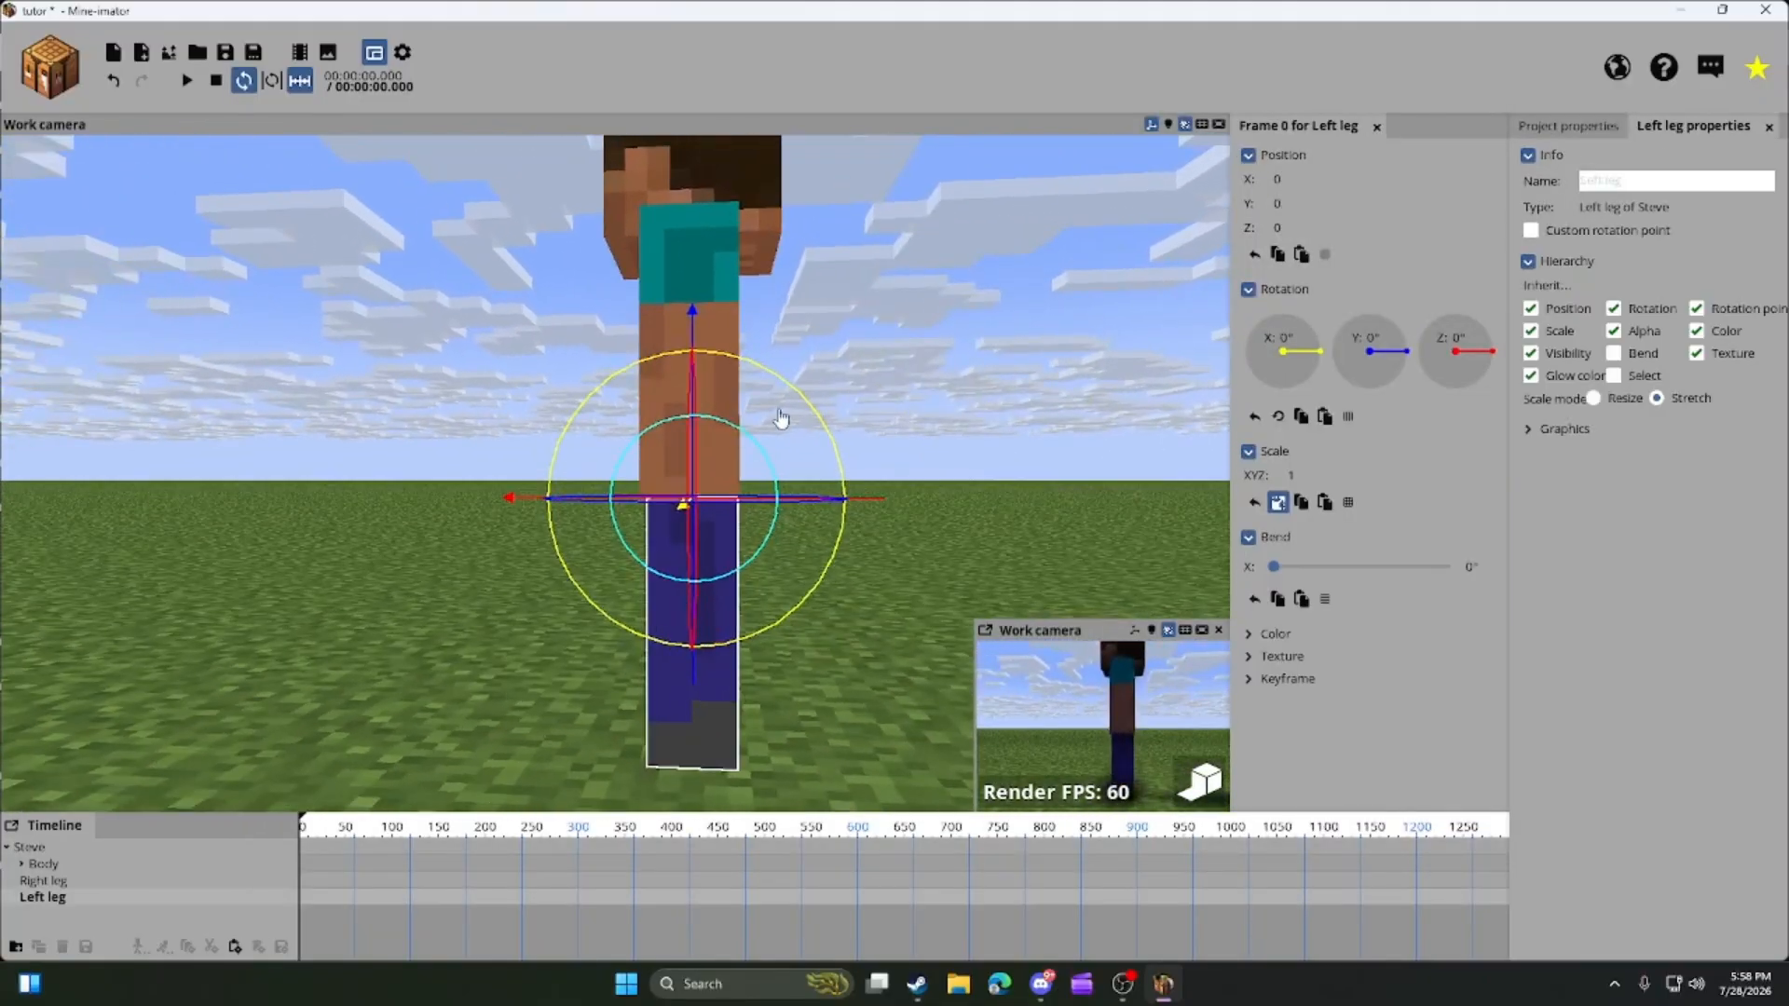
pyautogui.moveTo(828, 417); pyautogui.dragTo(856, 411, button='right')
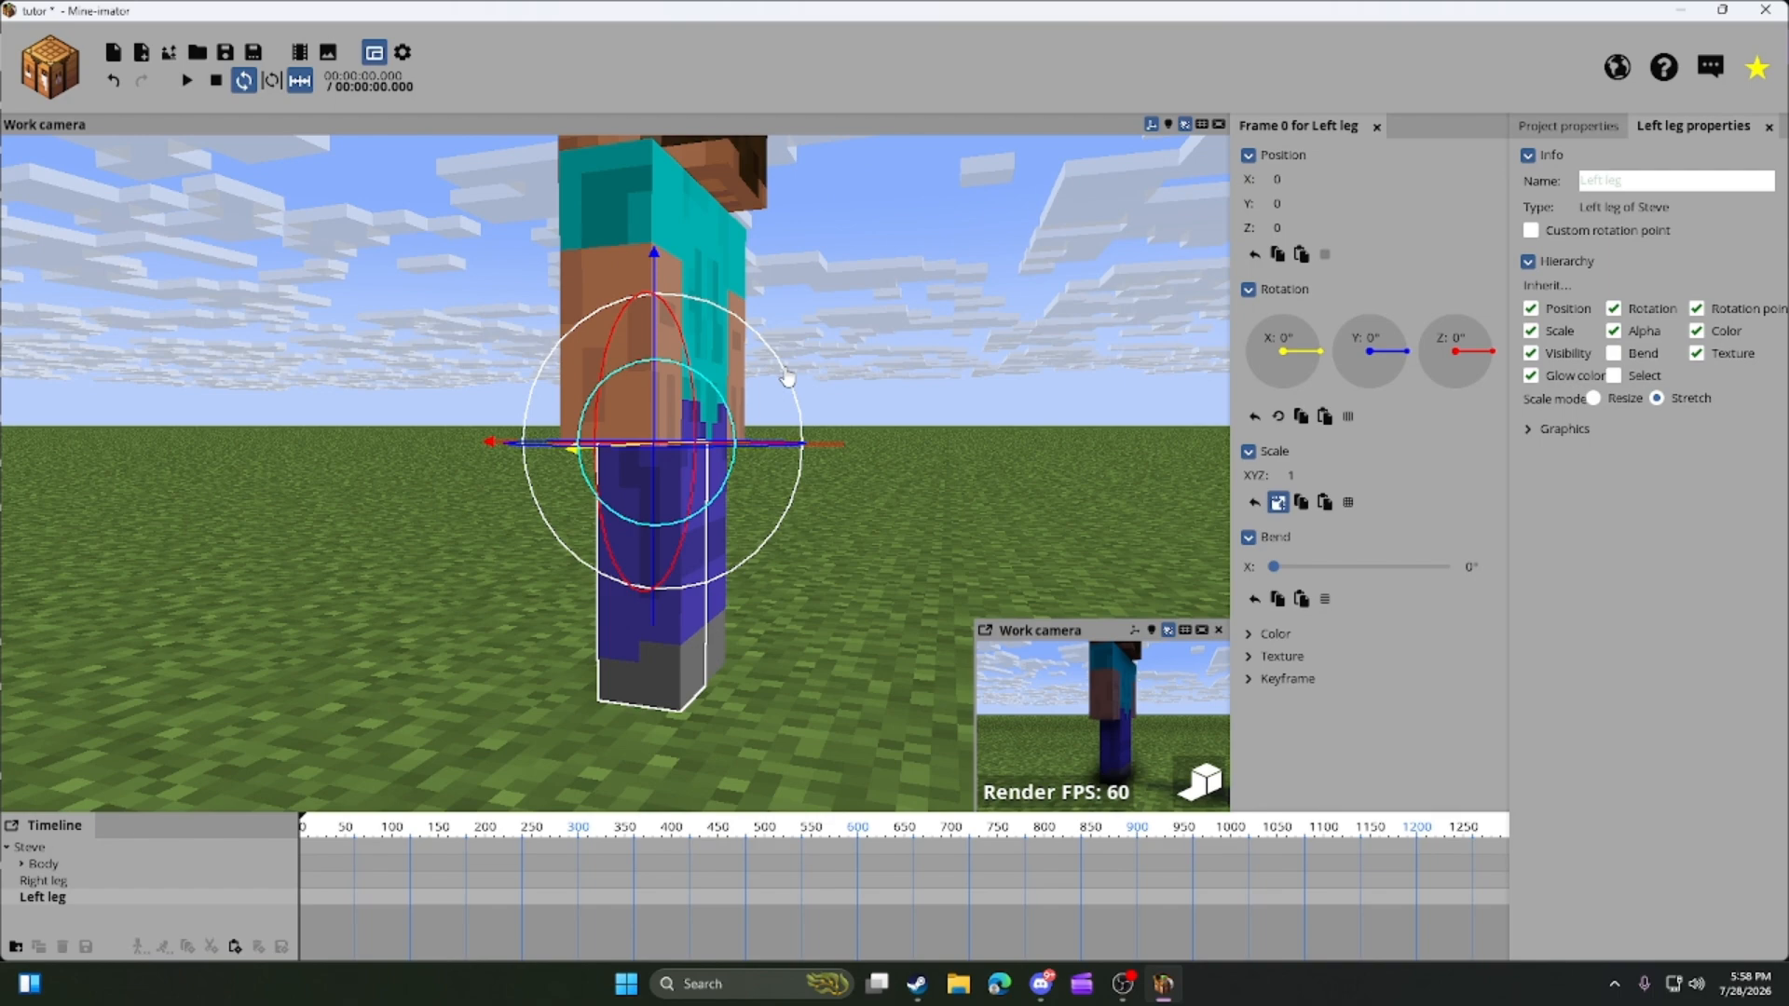
# Swing the right leg the opposite way at frame 0, to an X rotation of about 33.6°.
pyautogui.click(700, 545)
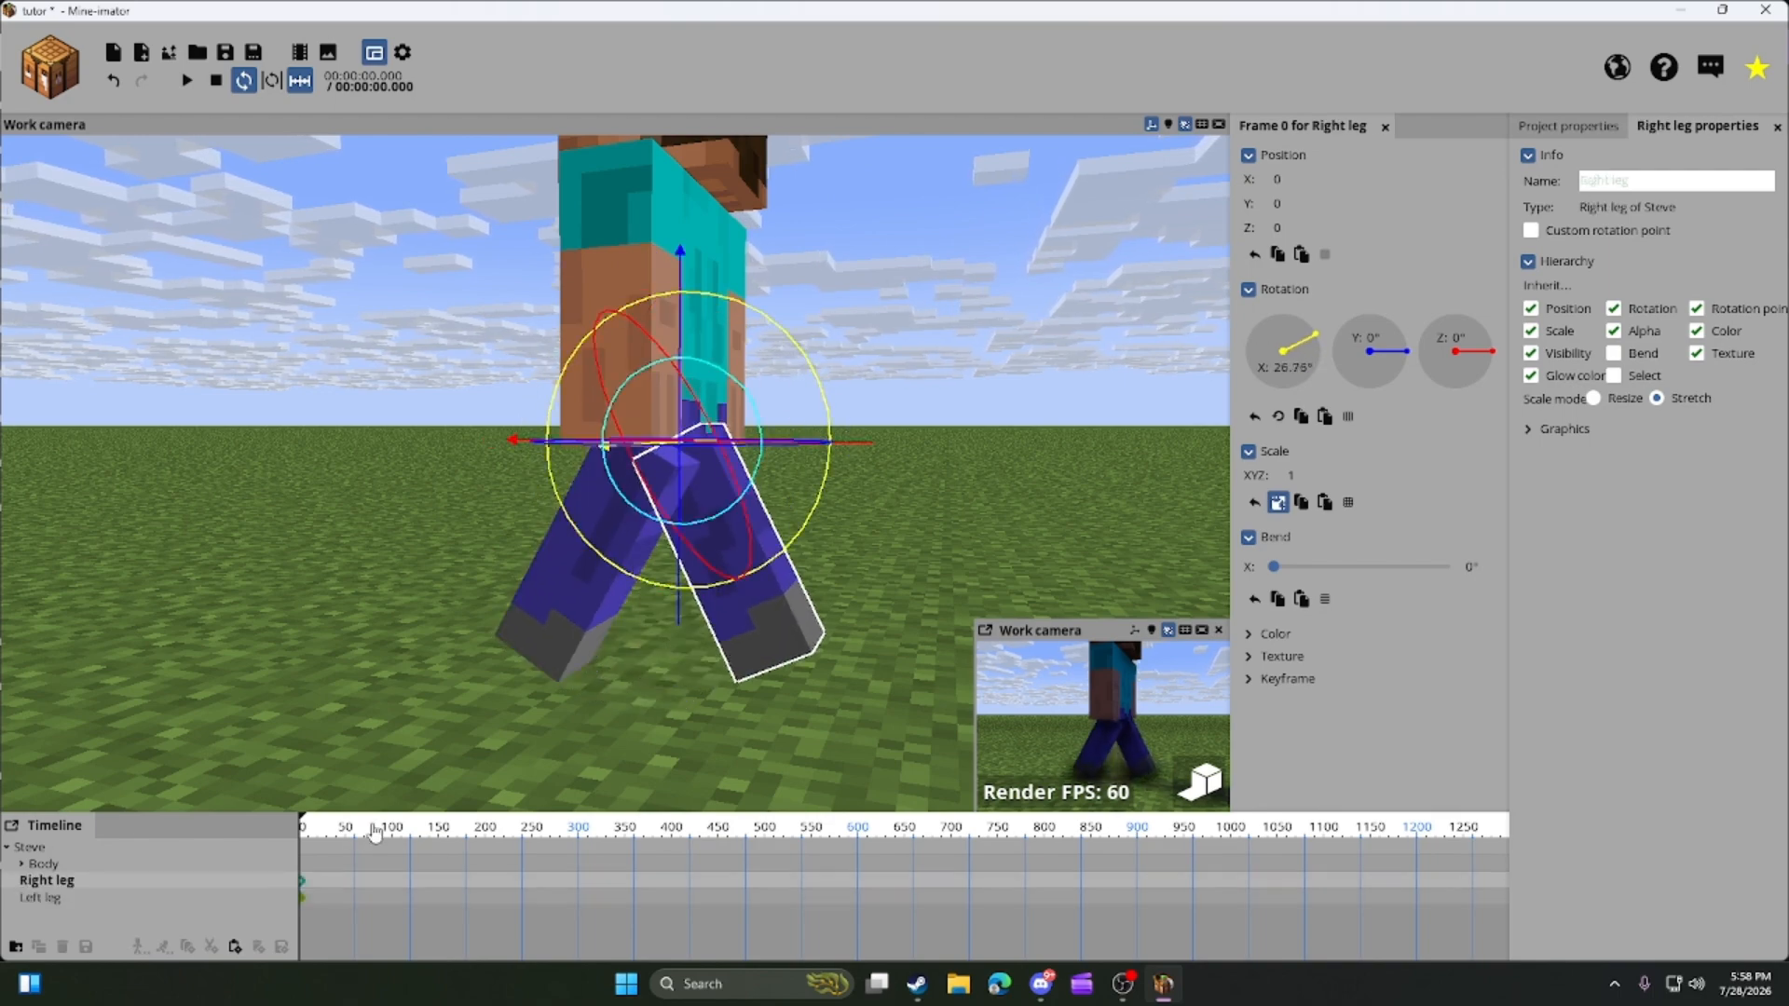
pyautogui.moveTo(575, 582); pyautogui.dragTo(575, 582, button='right')
pyautogui.moveTo(755, 307); pyautogui.dragTo(802, 304)
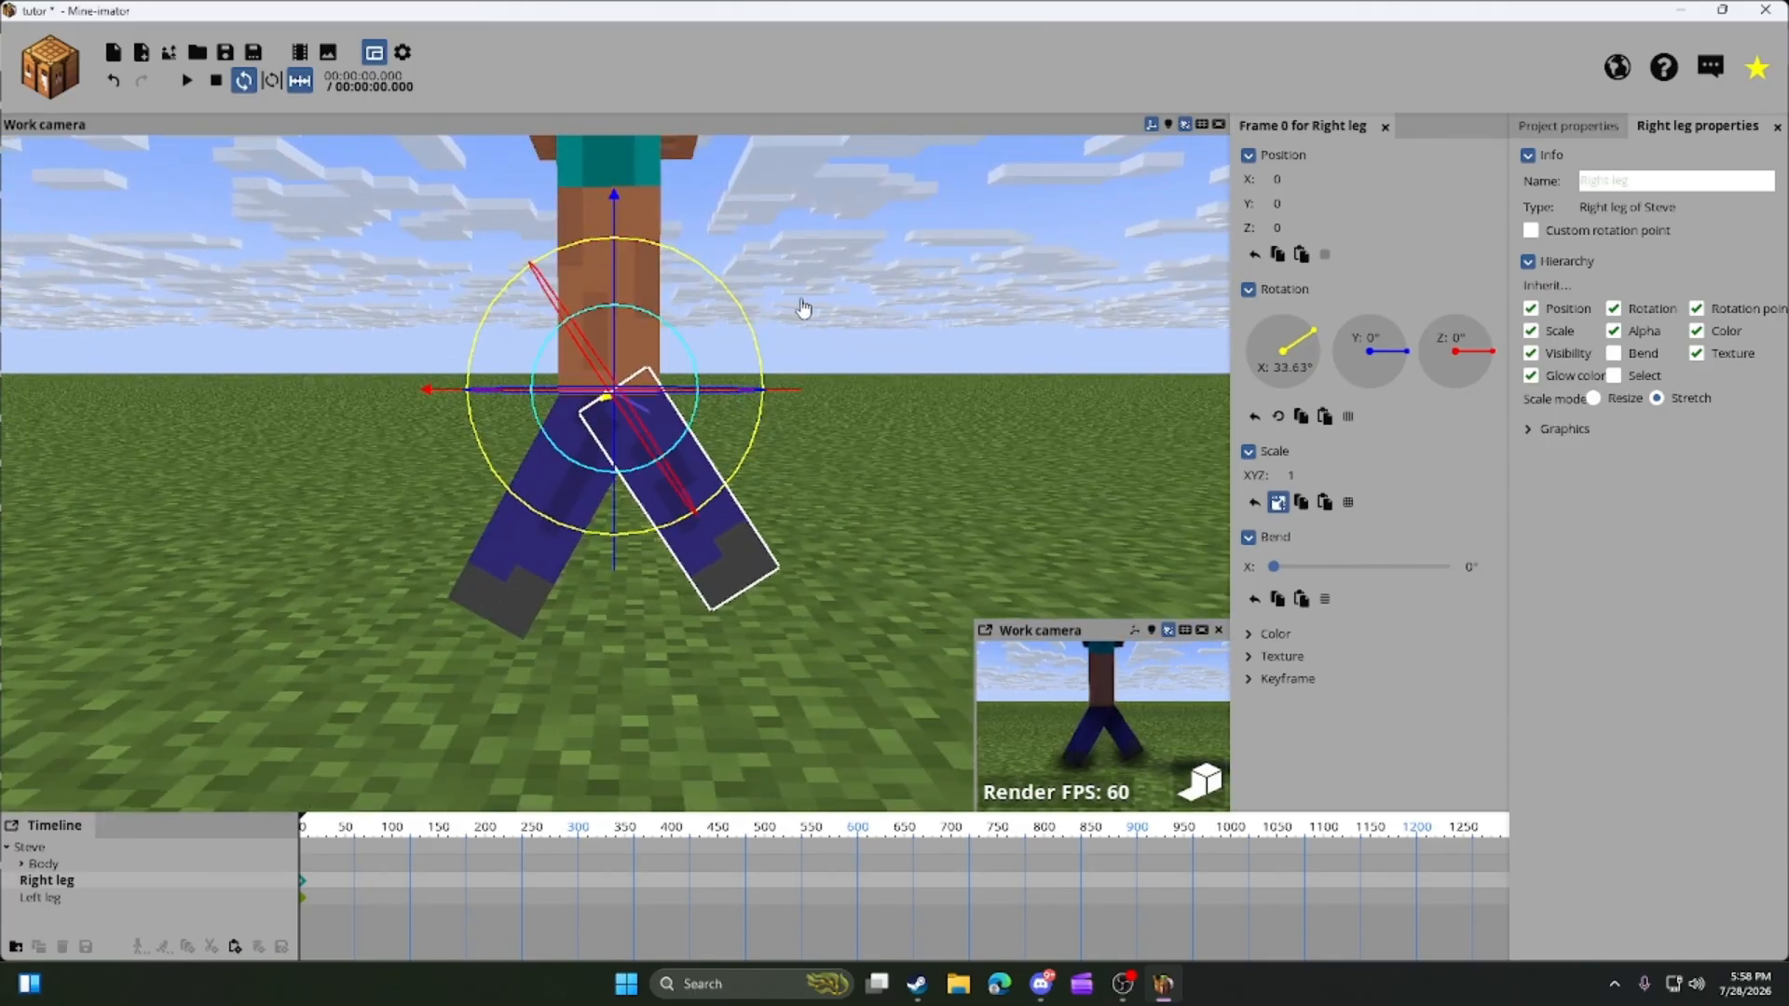
pyautogui.moveTo(802, 303); pyautogui.dragTo(802, 304, button='right')
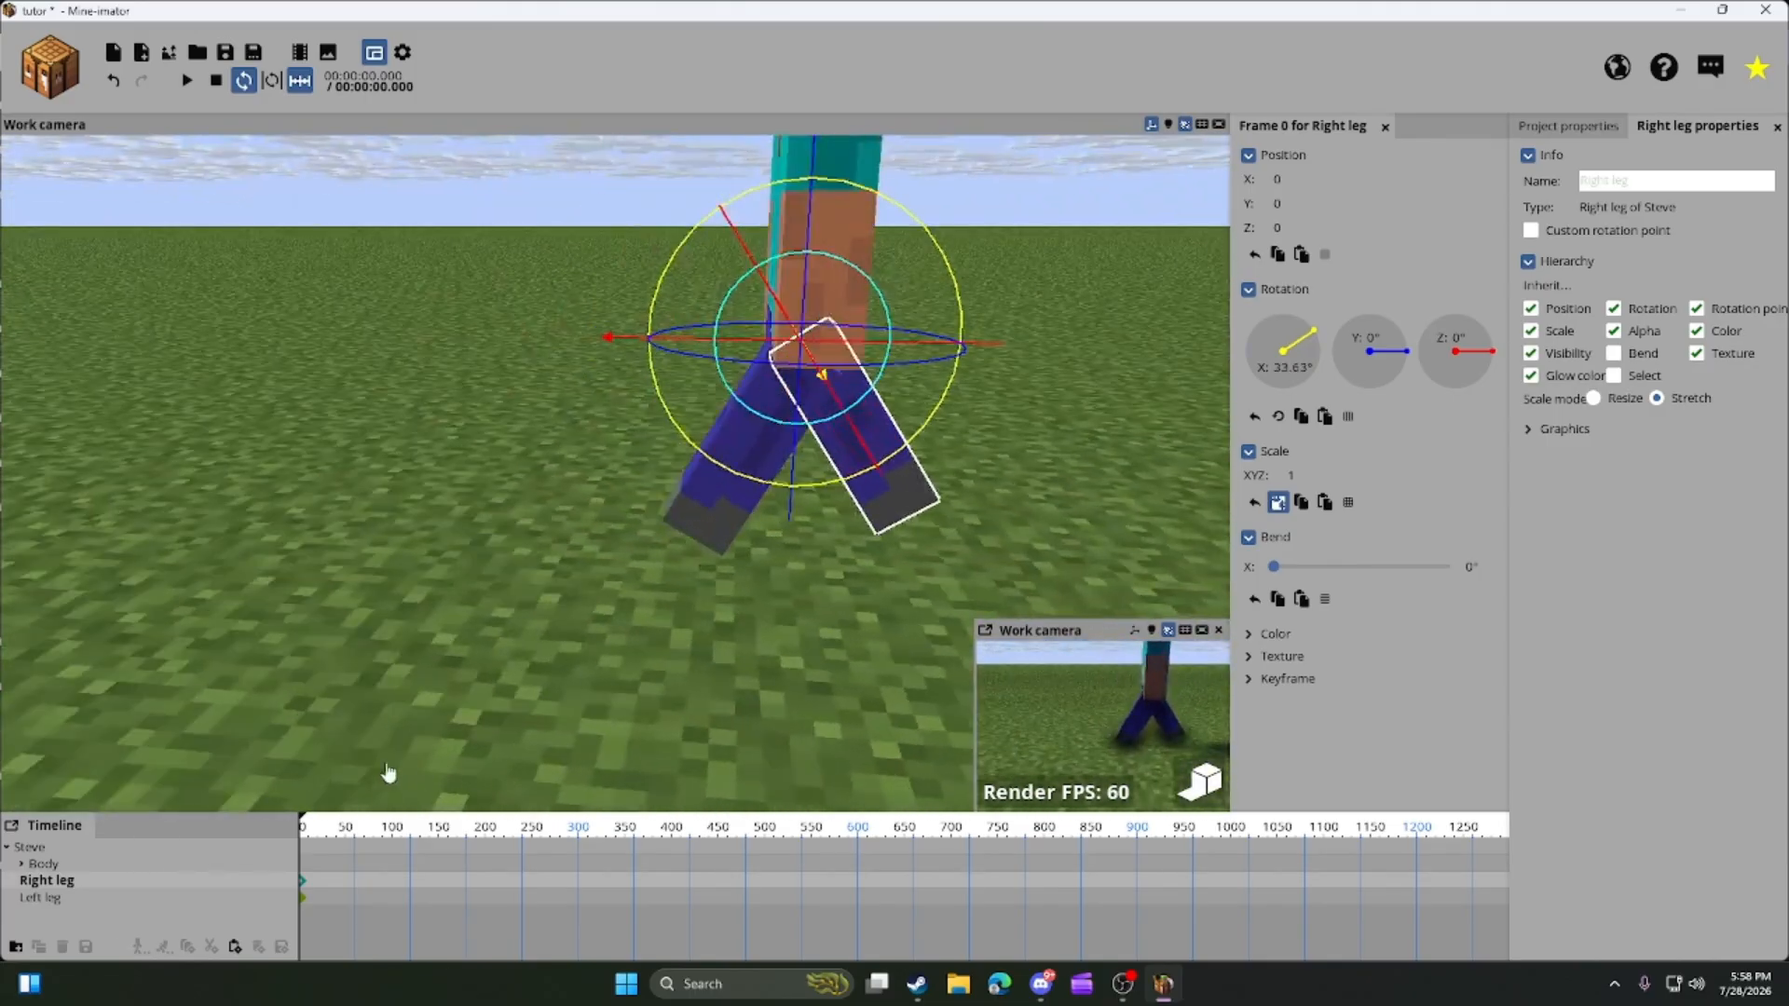
# Reverse the leg poses at frame 27, rotating the right leg to about -30° and the left leg to about 33° on X.
pyautogui.click(341, 836)
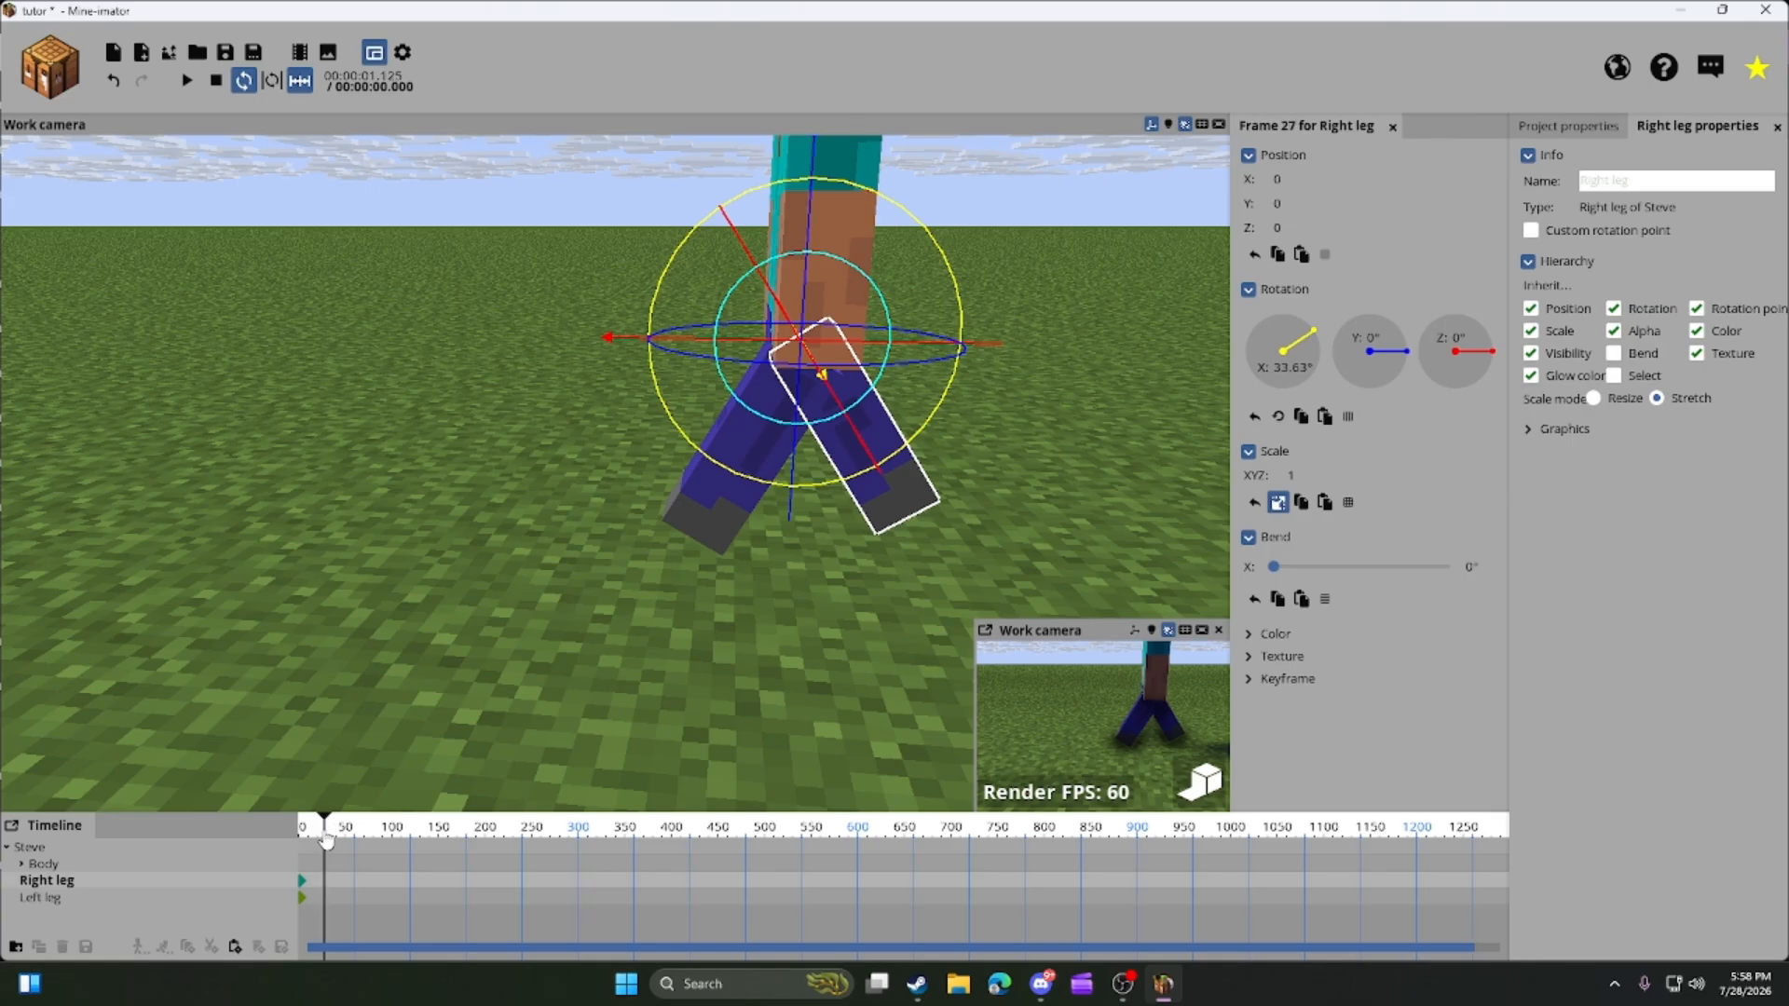
pyautogui.moveTo(962, 314); pyautogui.dragTo(959, 513)
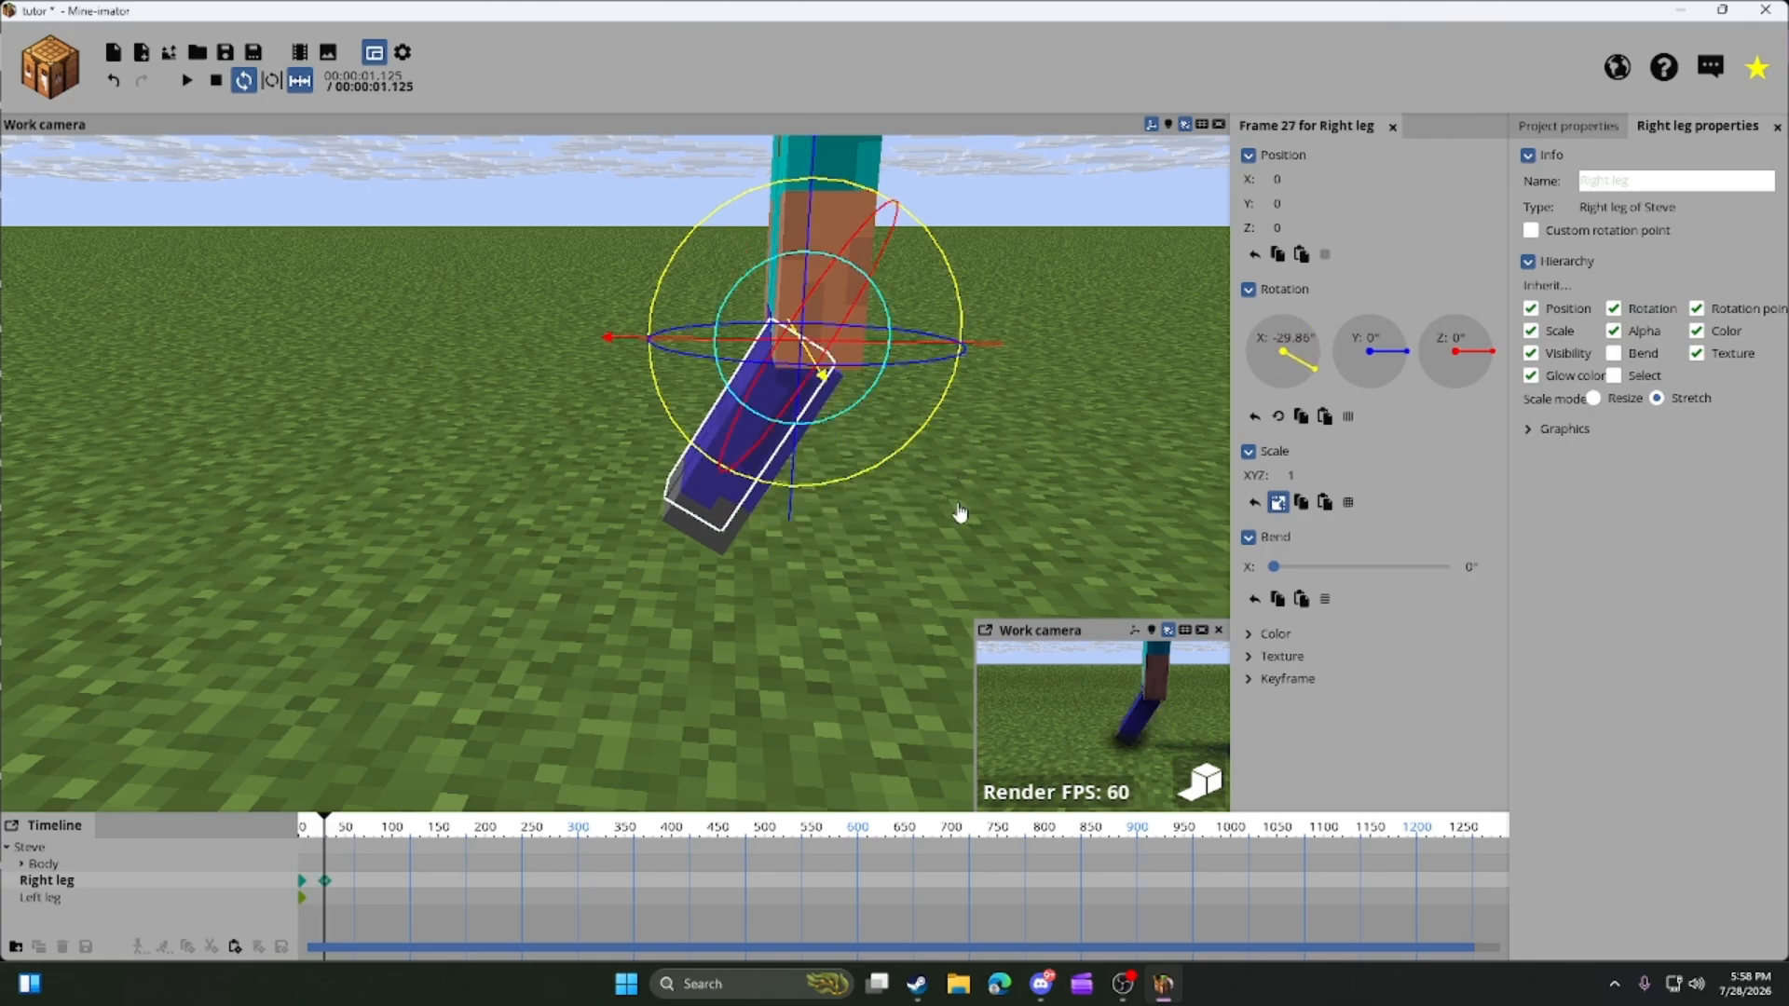
pyautogui.click(699, 531)
pyautogui.moveTo(962, 292); pyautogui.dragTo(820, 253)
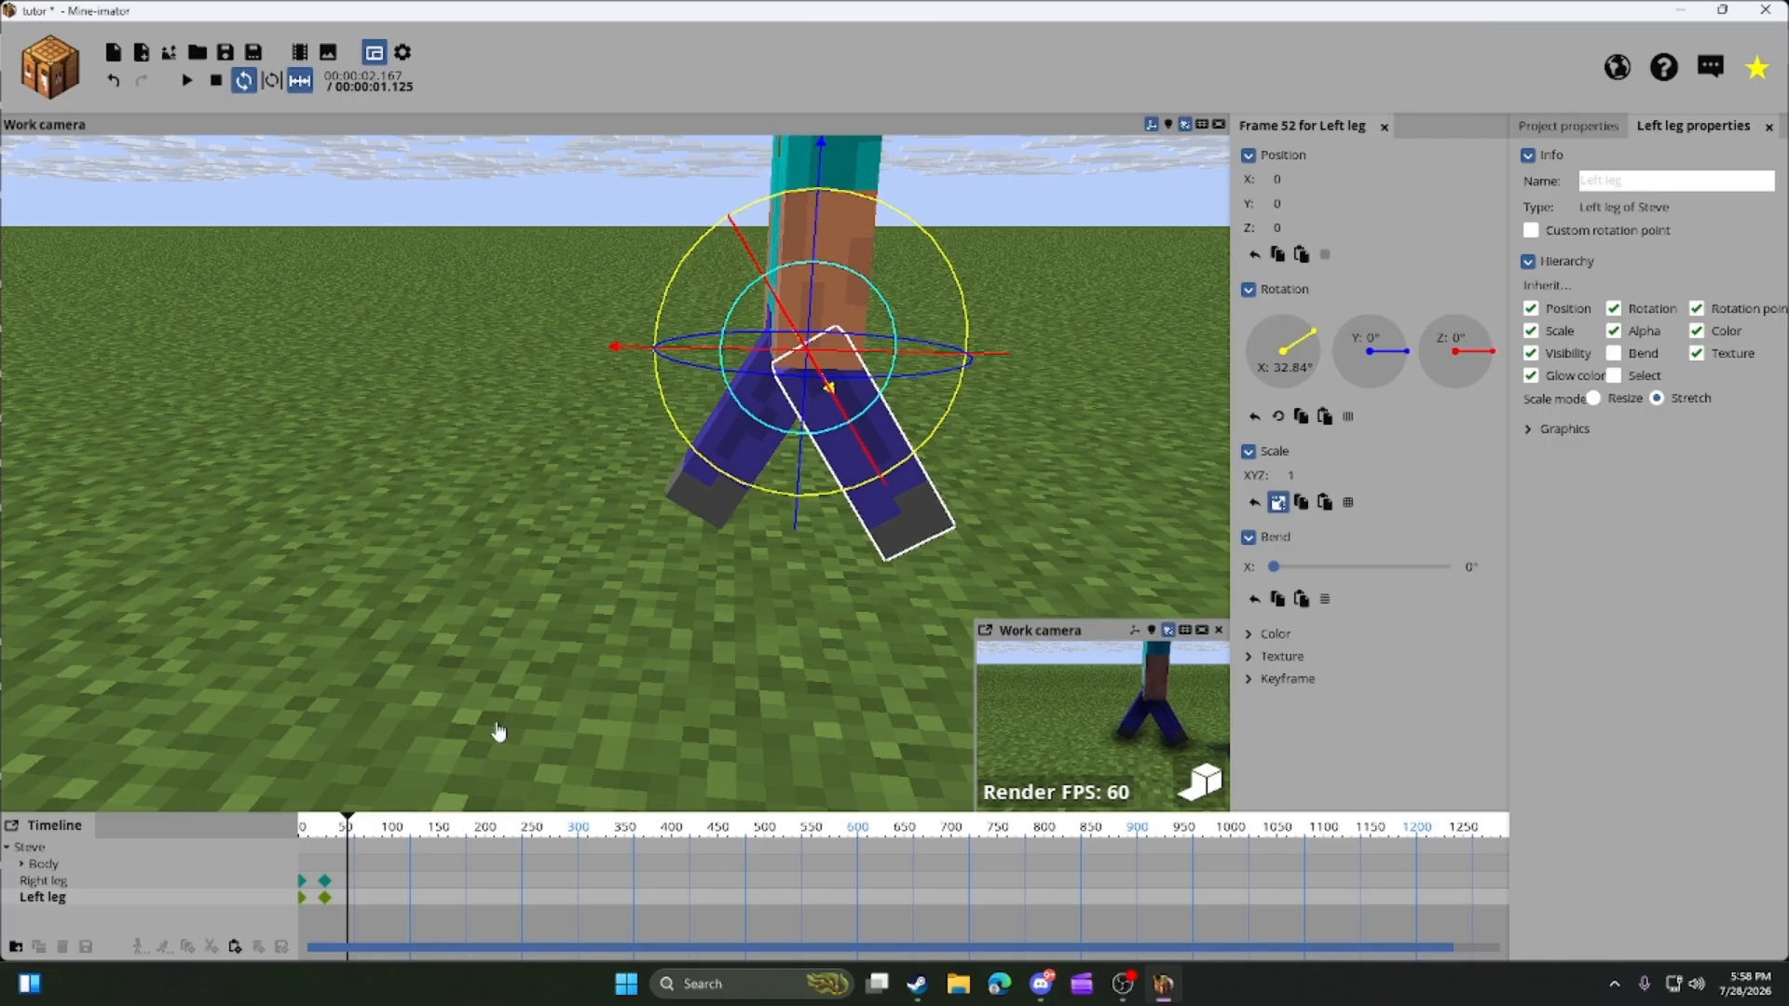
# Swing the left leg back to a negative X rotation at frame 52.
pyautogui.moveTo(959, 289); pyautogui.dragTo(996, 458)
pyautogui.press('w')
pyautogui.moveTo(994, 459); pyautogui.dragTo(750, 517, button='right')
pyautogui.press('a')
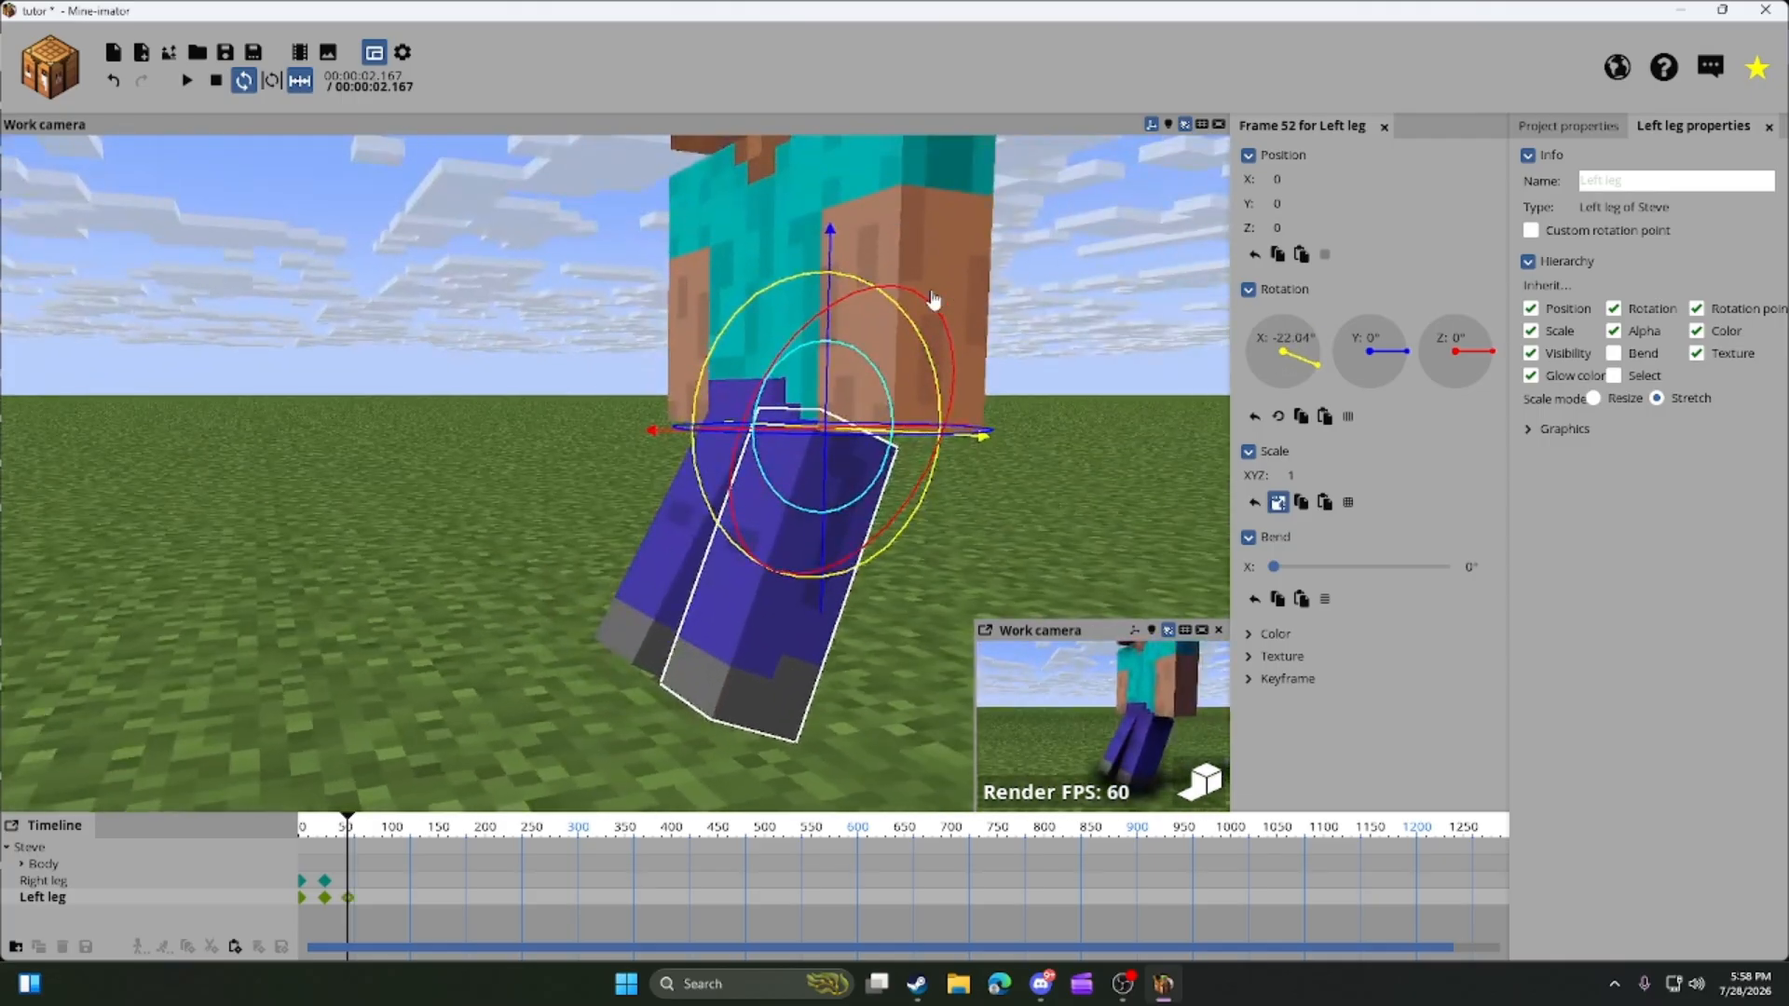
pyautogui.moveTo(839, 278); pyautogui.dragTo(870, 289)
# Rotate the right leg to about 29° on X at frame 52, opposite to the left leg.
pyautogui.click(634, 599)
pyautogui.press('d')
pyautogui.moveTo(642, 583); pyautogui.dragTo(568, 576, button='right')
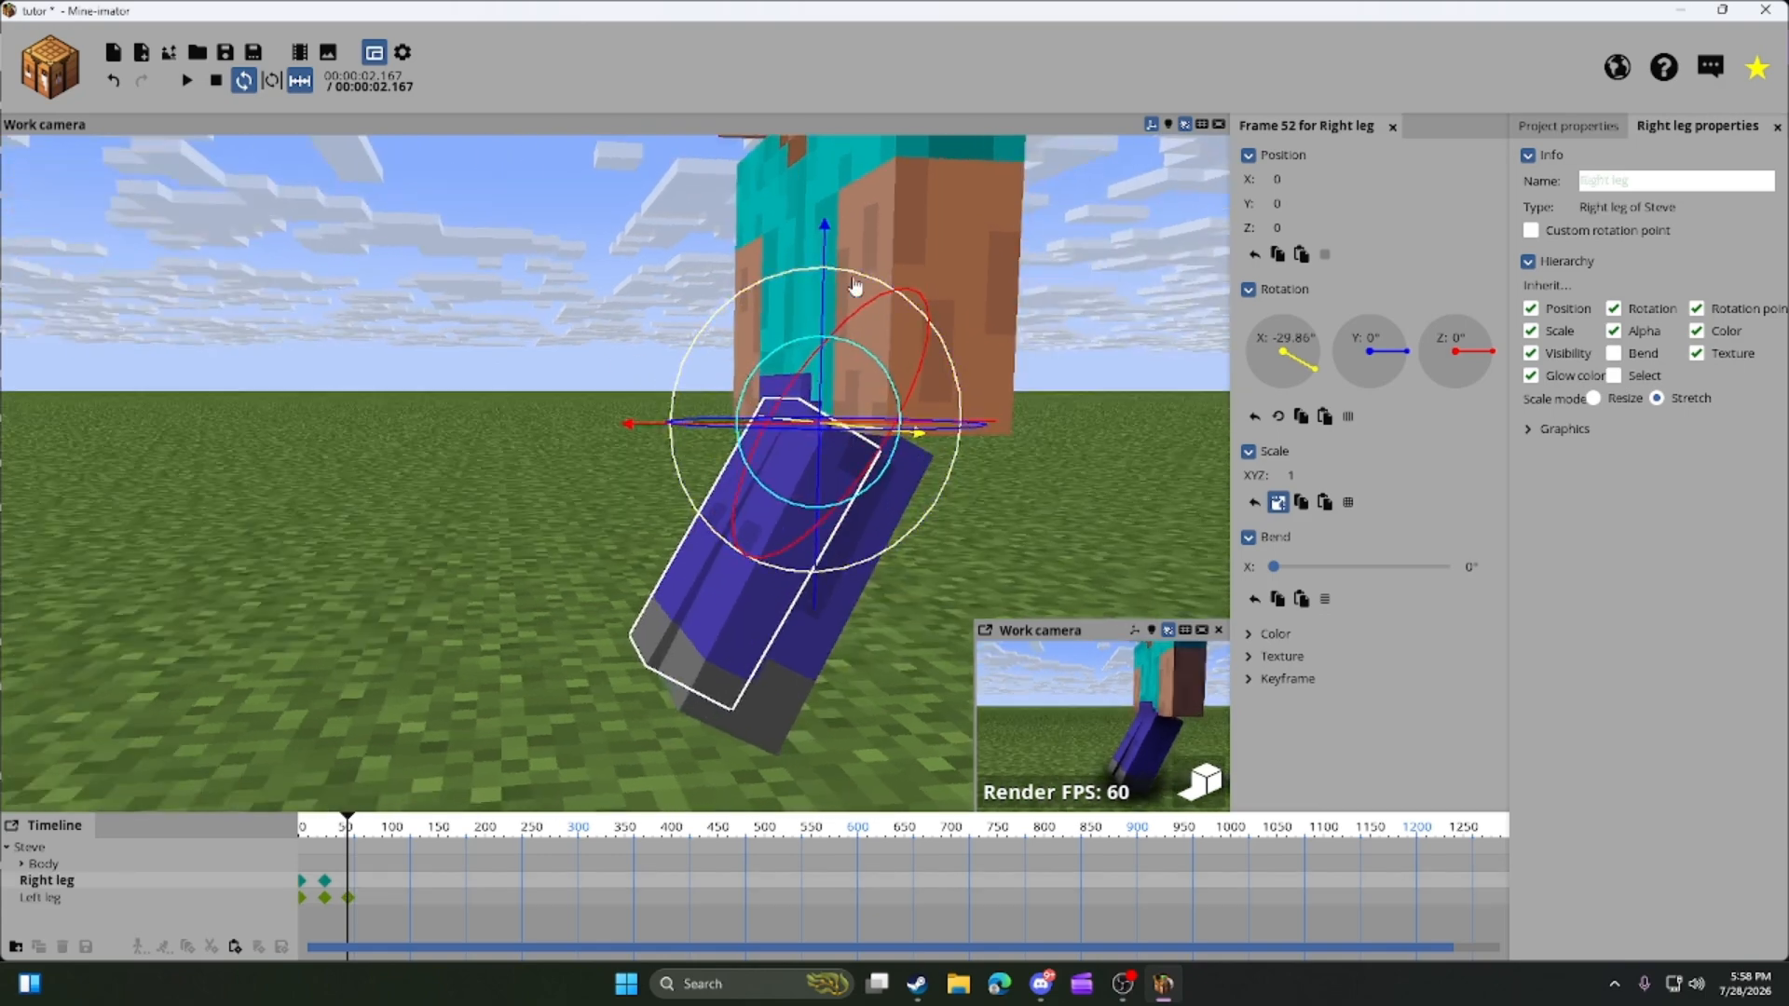
pyautogui.moveTo(854, 281); pyautogui.dragTo(722, 339)
pyautogui.moveTo(716, 363); pyautogui.dragTo(685, 410, button='right')
pyautogui.press('d')
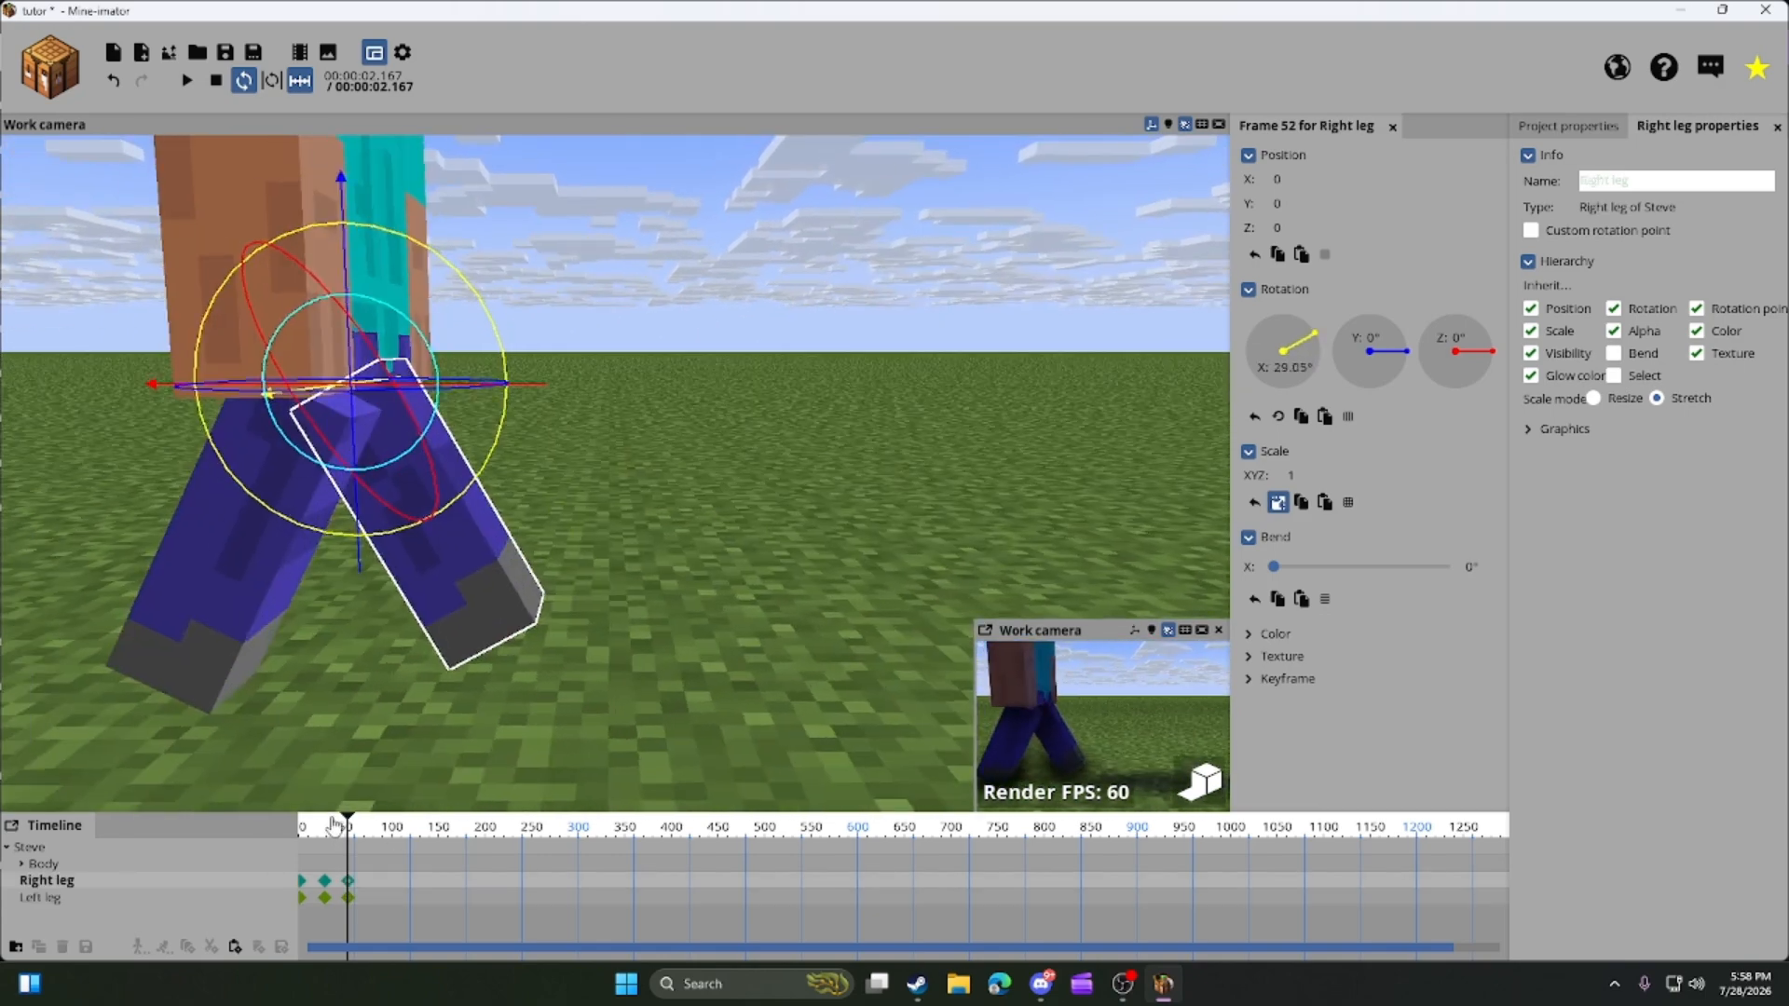
# Delete the right and left leg keyframes at frame 52.
pyautogui.moveTo(333, 824)
pyautogui.mouseDown()
pyautogui.moveTo(292, 838)
pyautogui.moveTo(345, 820)
pyautogui.mouseUp()
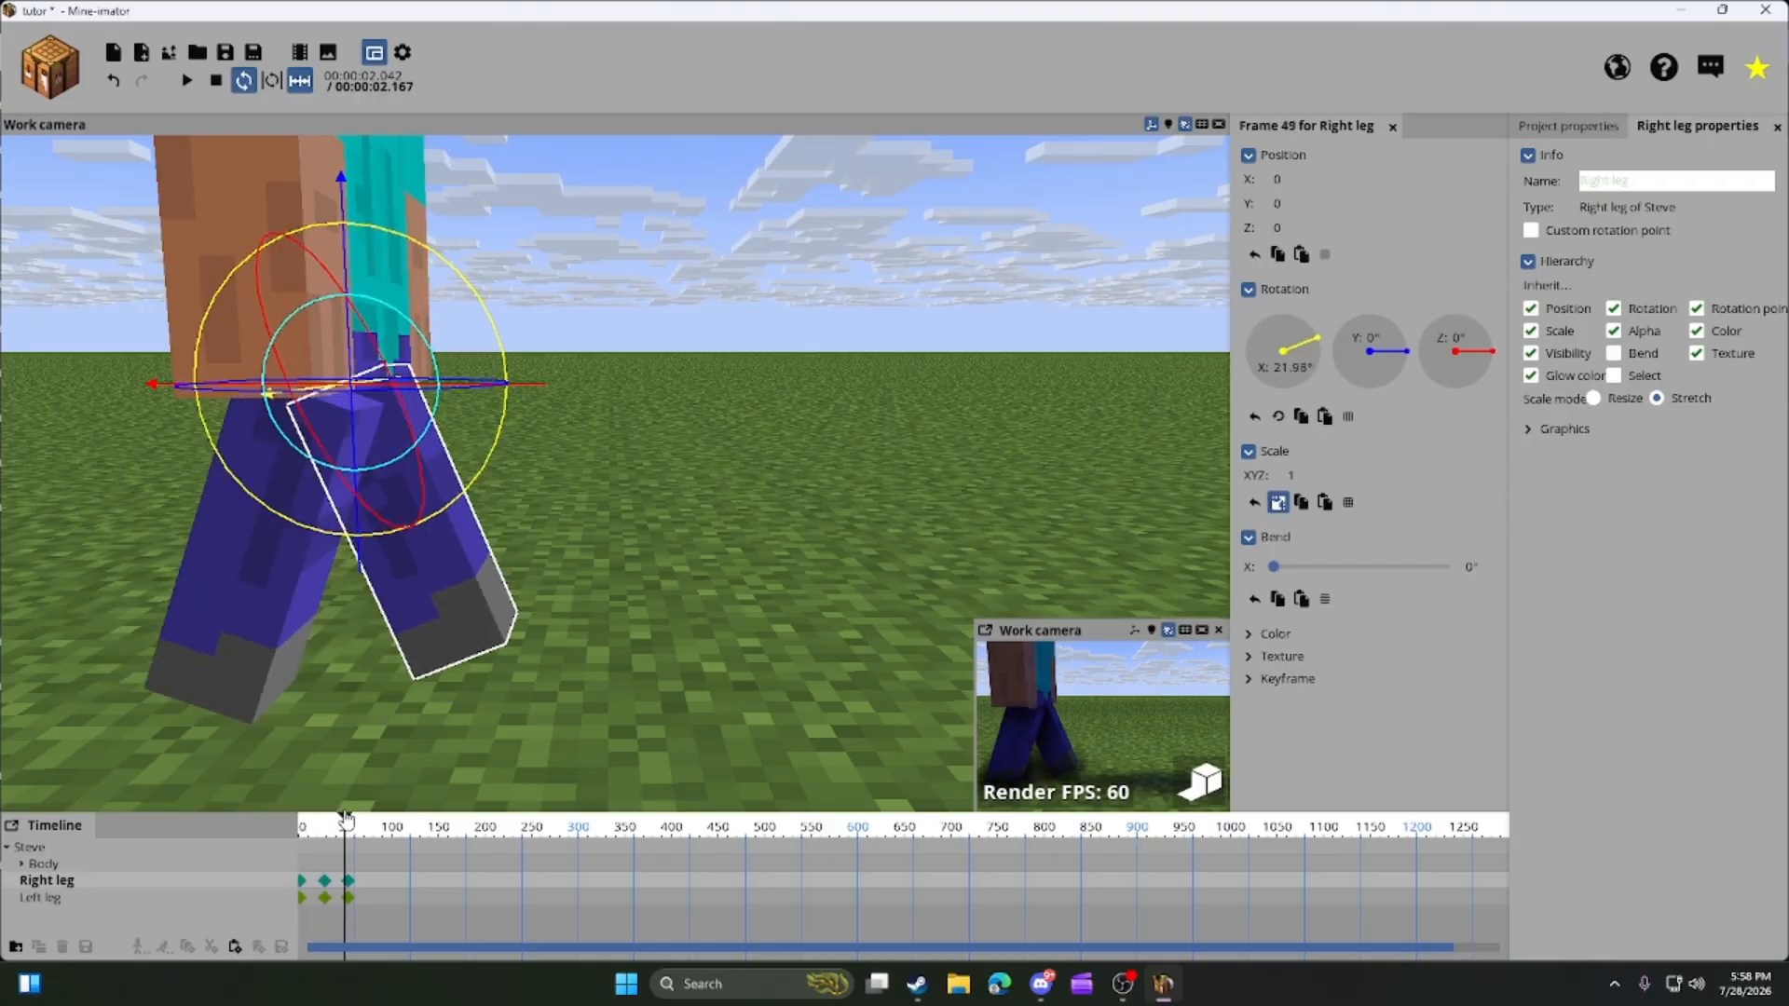
pyautogui.click(302, 898)
pyautogui.moveTo(366, 882); pyautogui.dragTo(341, 909)
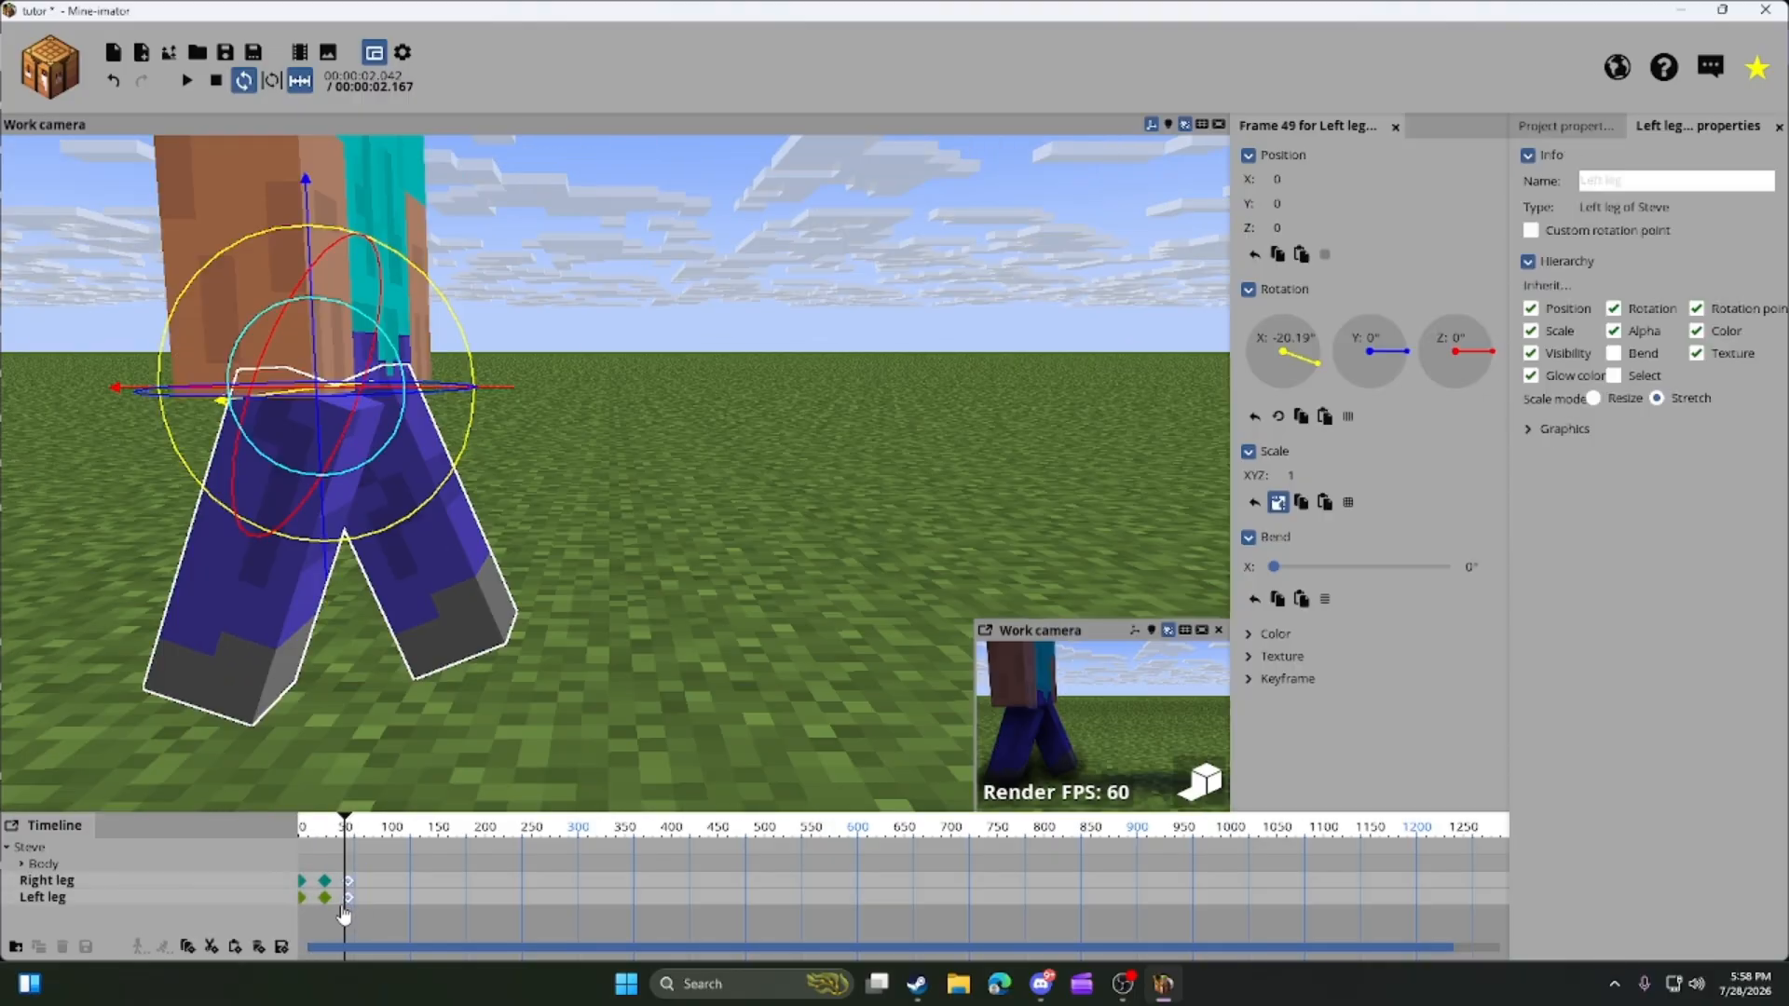
pyautogui.press('Delete')
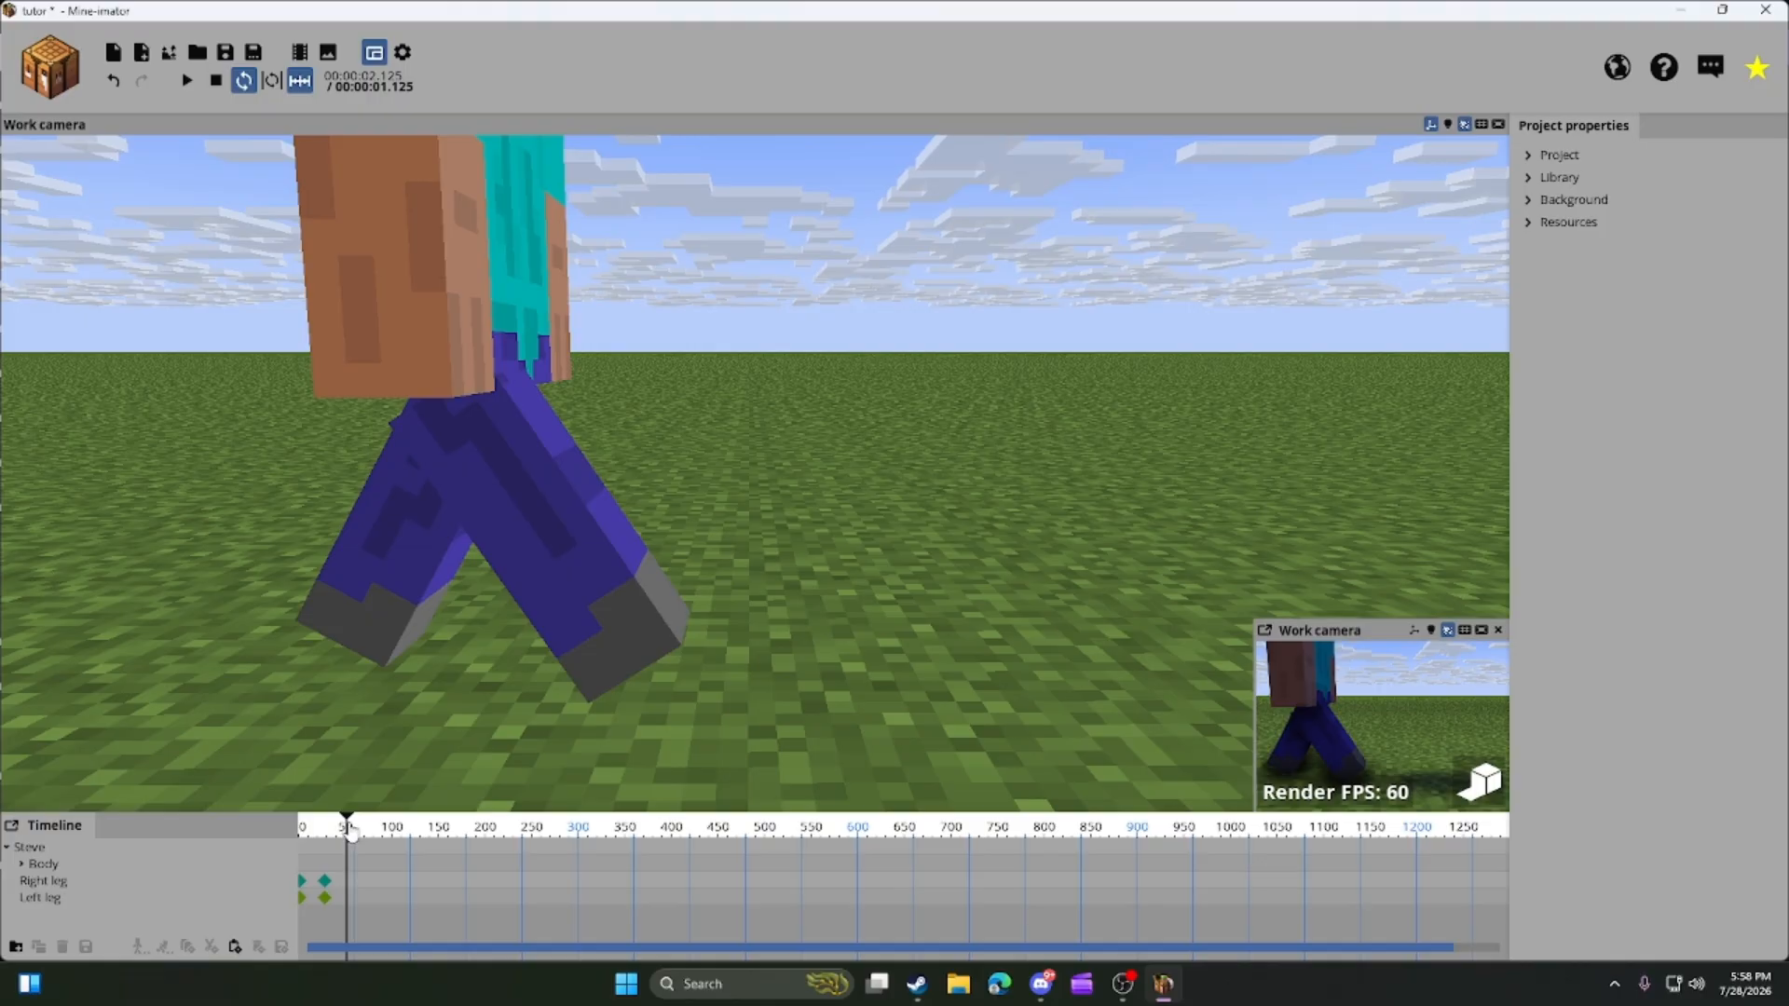
# Paste the legs' frame 0 keyframes at frame 54 to complete the walk cycle.
pyautogui.hotkey('ctrl', 'v')
pyautogui.moveTo(348, 828)
pyautogui.mouseDown()
pyautogui.moveTo(290, 838)
pyautogui.moveTo(357, 837)
pyautogui.mouseUp()
pyautogui.click(386, 879)
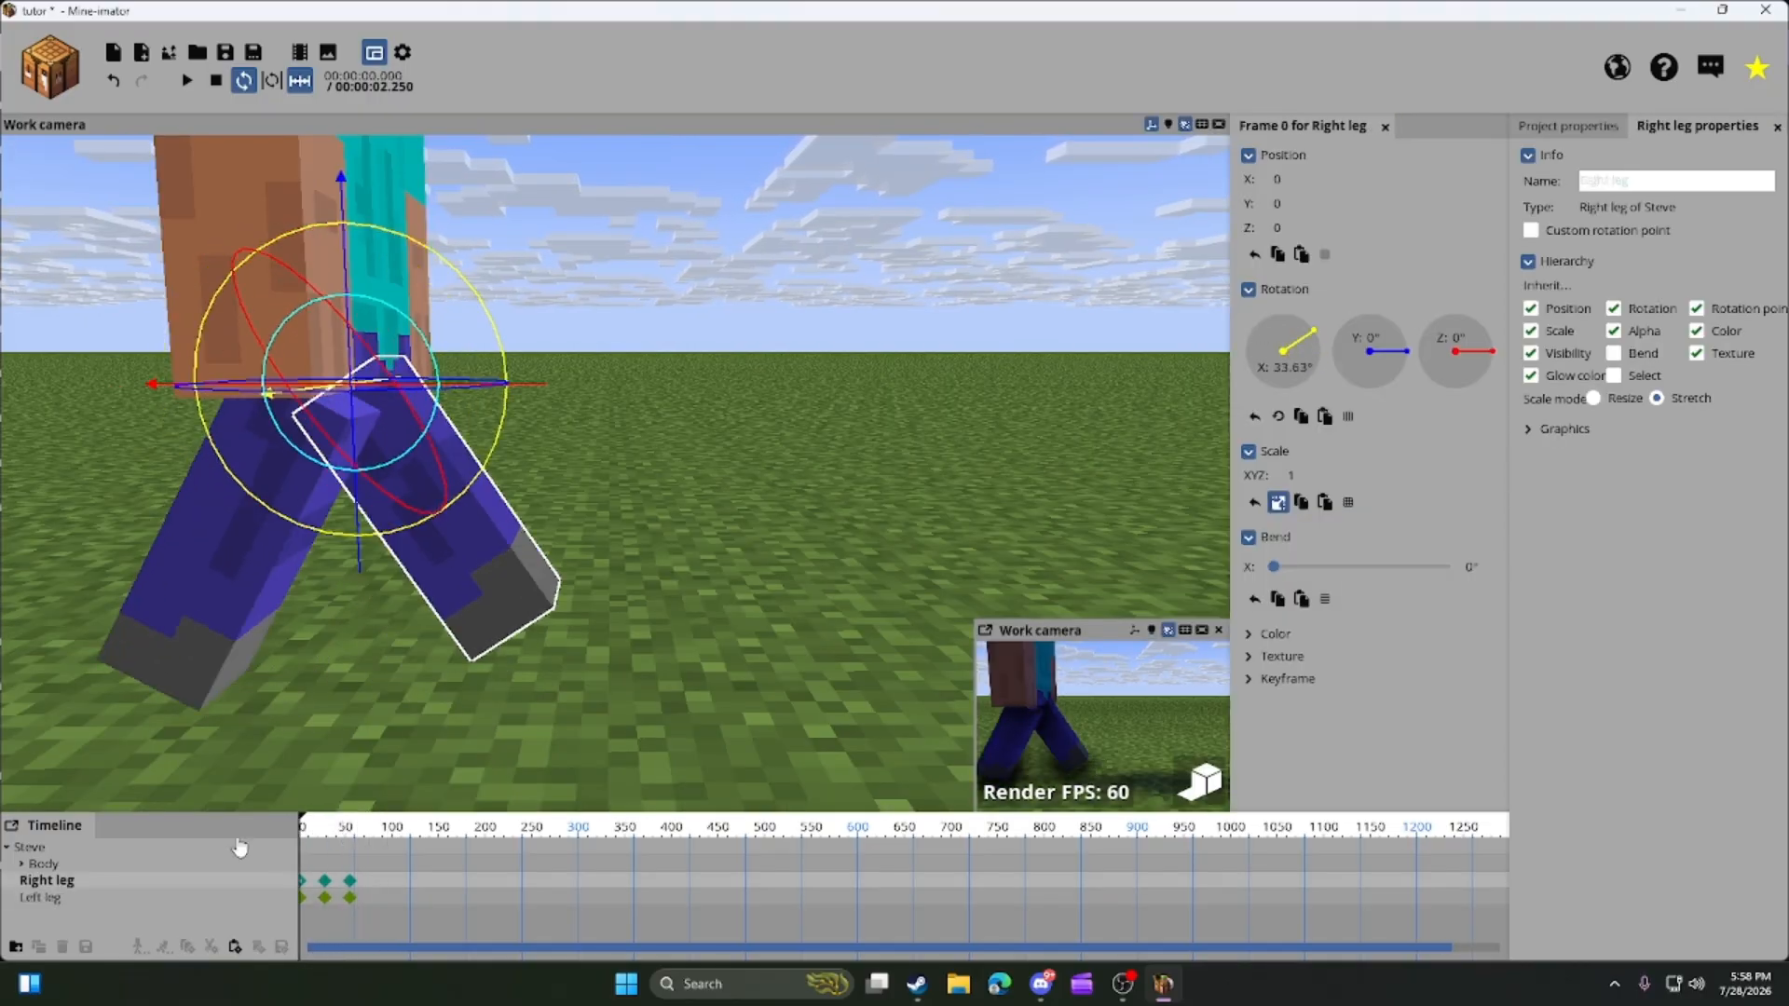
# Play back the leg animation to check the speed of the walk.
pyautogui.click(575, 734)
pyautogui.press('space')
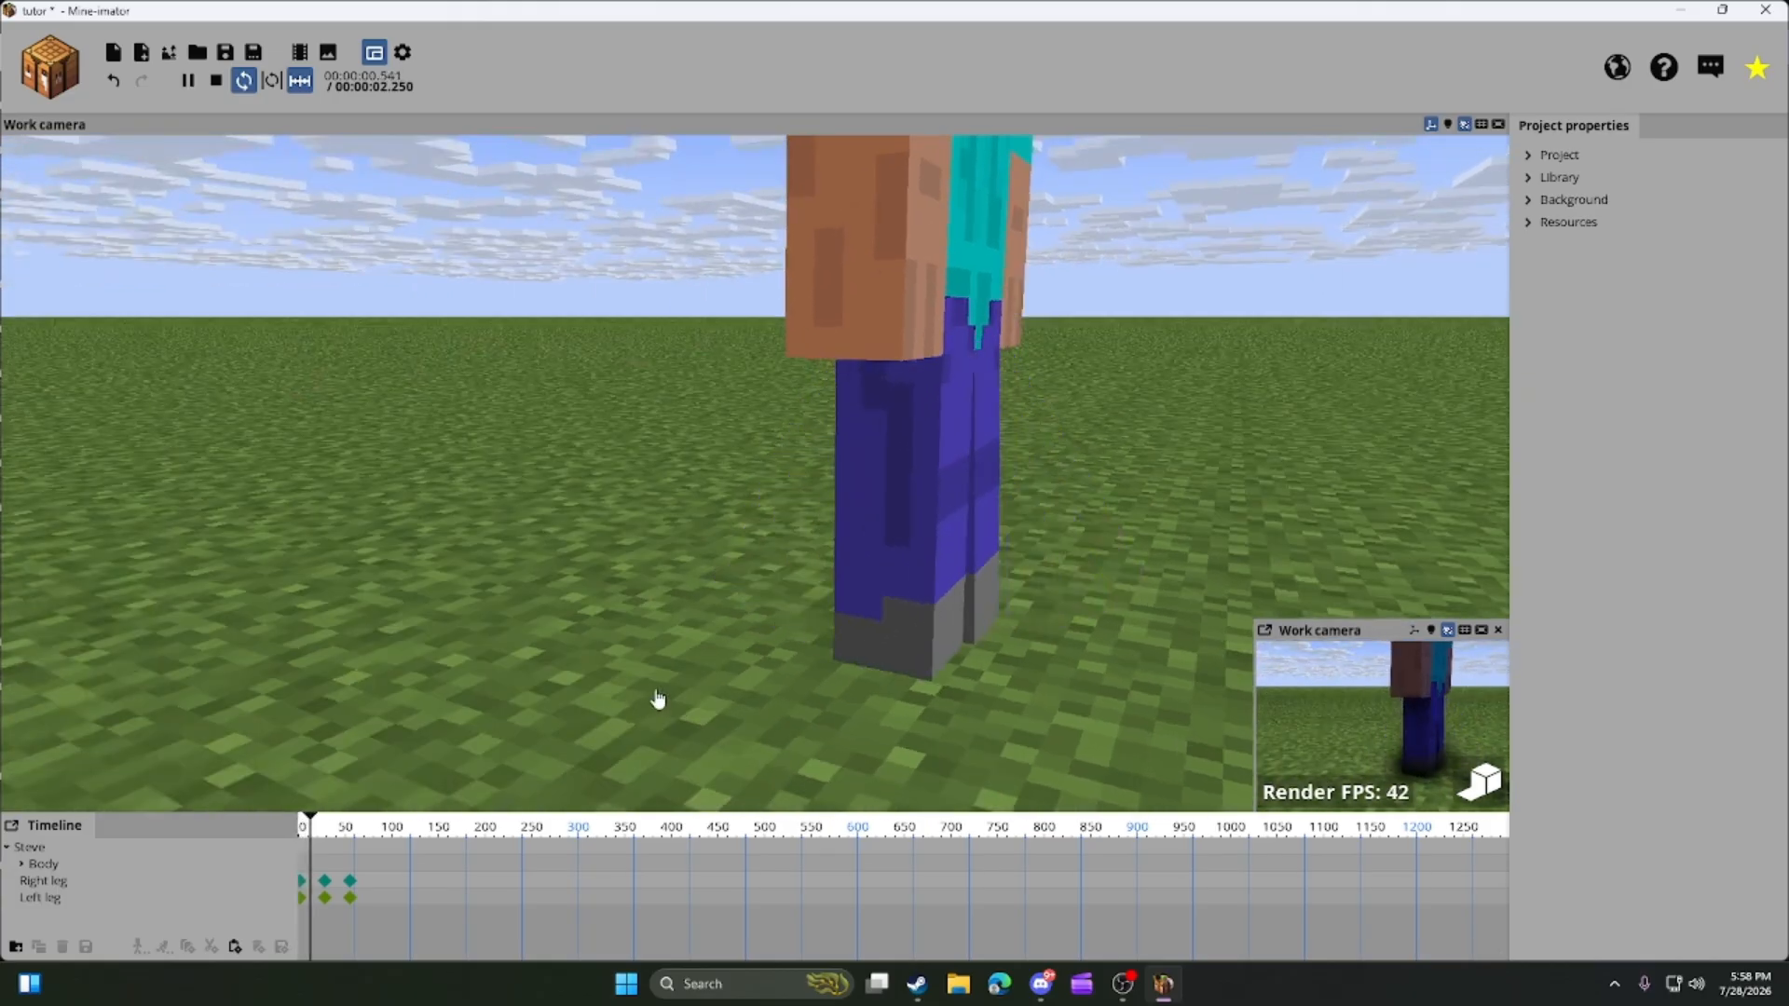
pyautogui.press('space')
pyautogui.scroll(3, 380, 890)
pyautogui.scroll(-1, 391, 890)
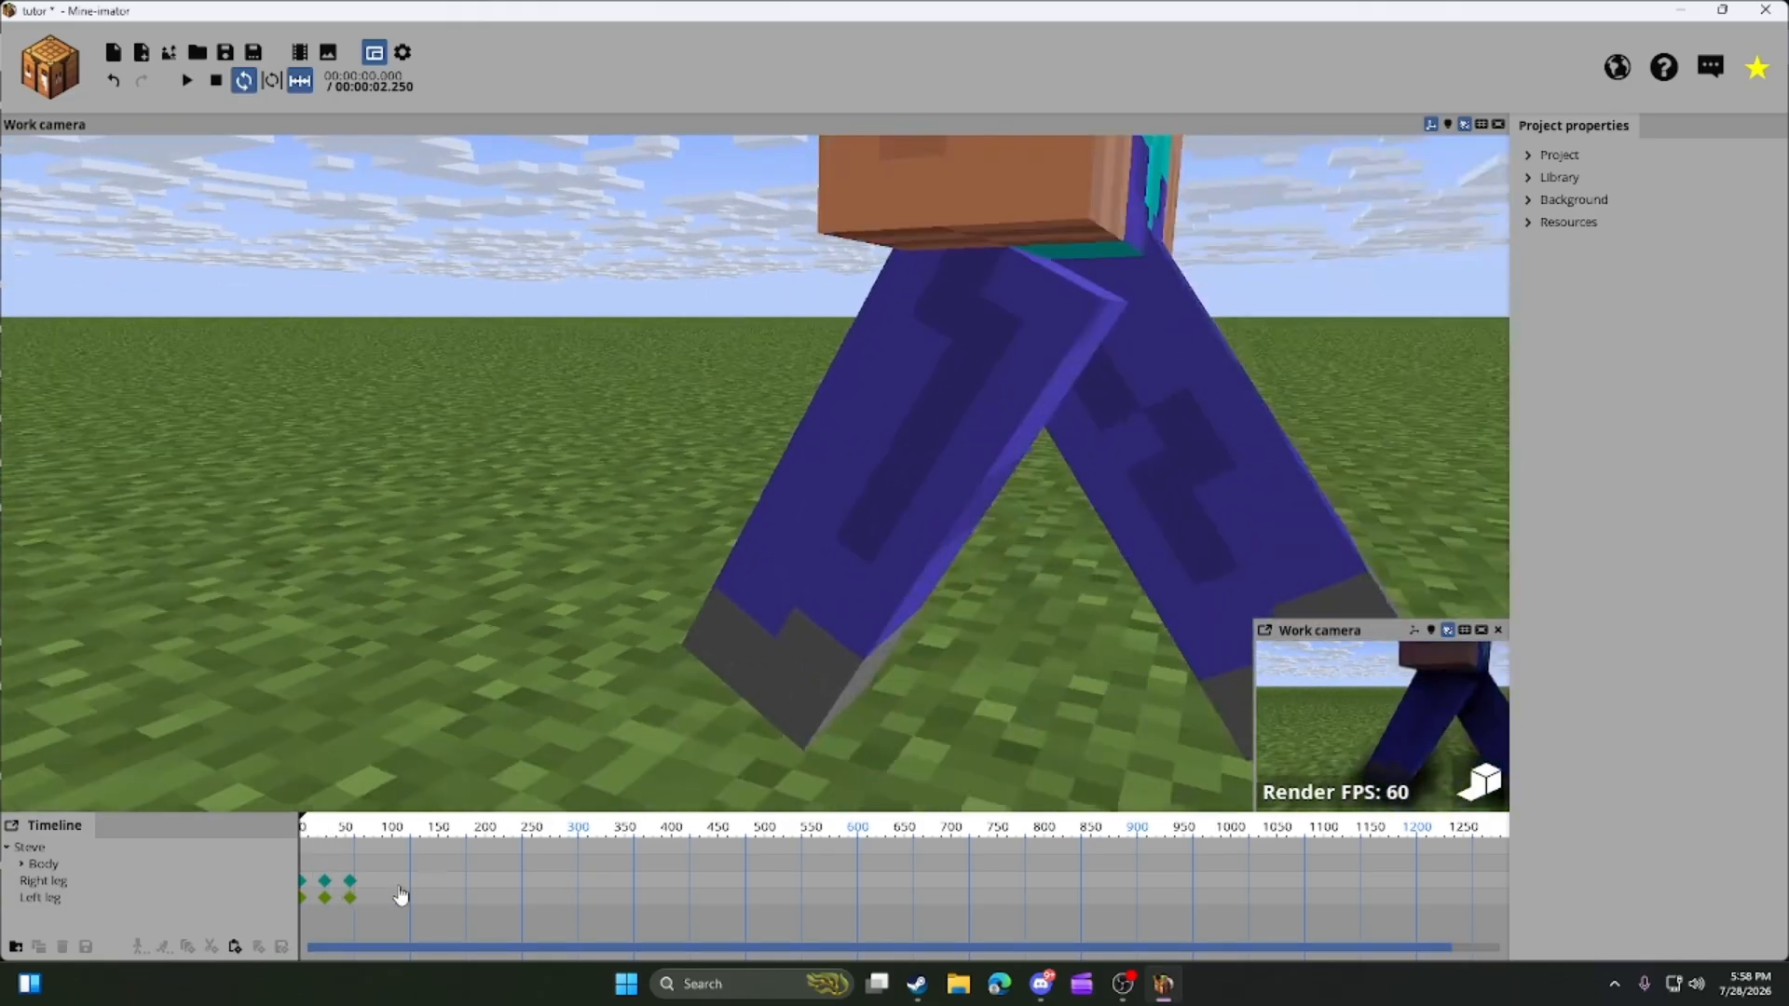
# Speed up the walk by moving the middle leg keyframes to frame 12 and the final ones to frame 24.
pyautogui.click(398, 886)
pyautogui.scroll(3, 400, 888)
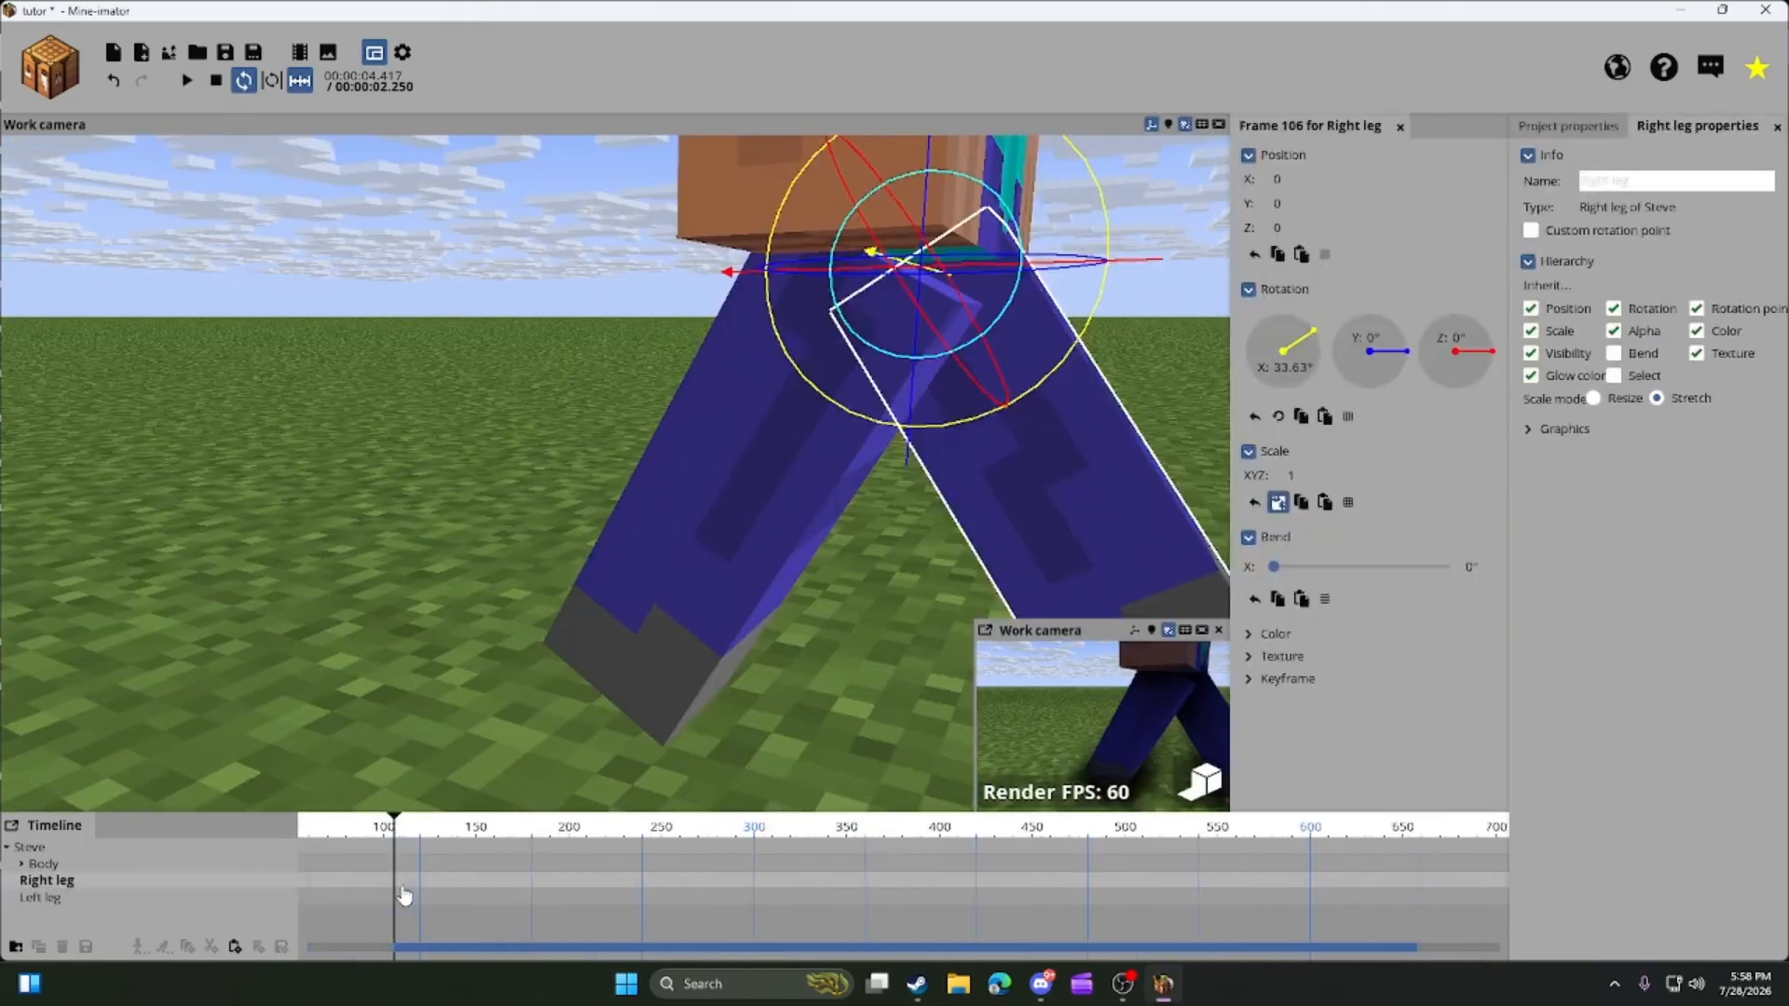
pyautogui.scroll(3, 403, 892)
pyautogui.moveTo(814, 949); pyautogui.dragTo(377, 934)
pyautogui.moveTo(751, 916); pyautogui.dragTo(382, 876)
pyautogui.click(490, 893)
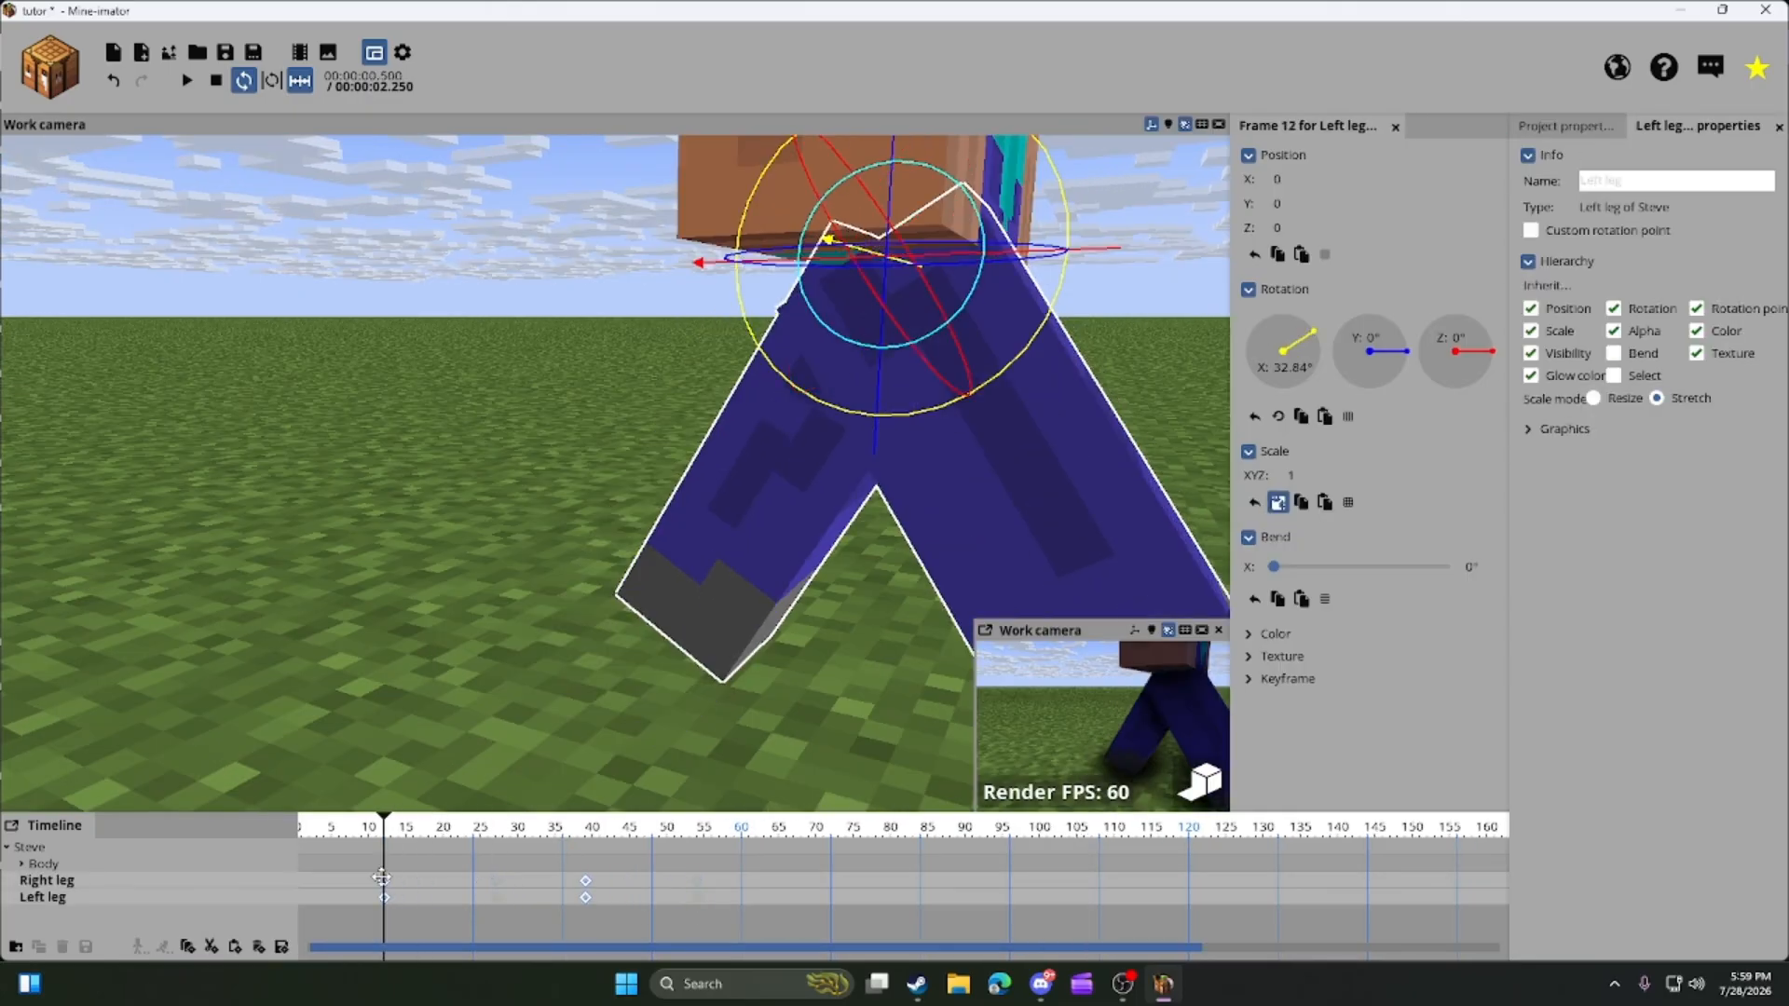
pyautogui.moveTo(522, 896); pyautogui.dragTo(697, 883)
pyautogui.moveTo(583, 886); pyautogui.dragTo(488, 880)
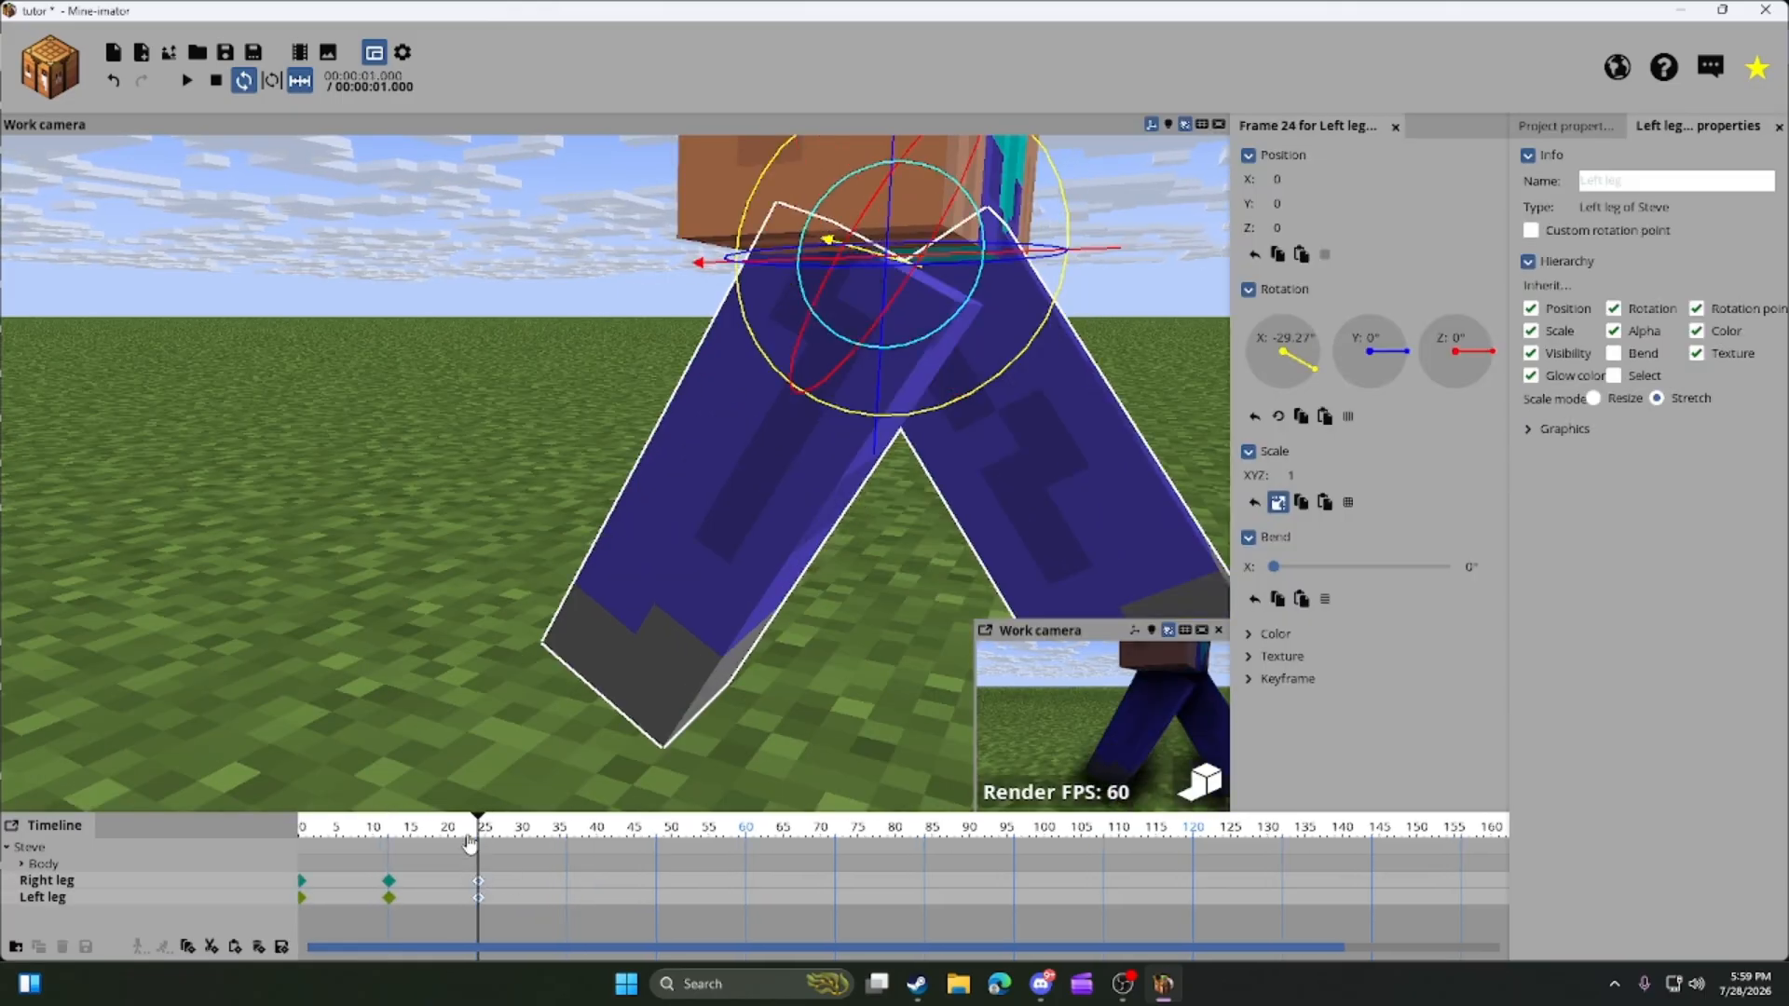
# Play back the shortened leg cycle and examine the motion from different angles.
pyautogui.press('space')
pyautogui.click(328, 726)
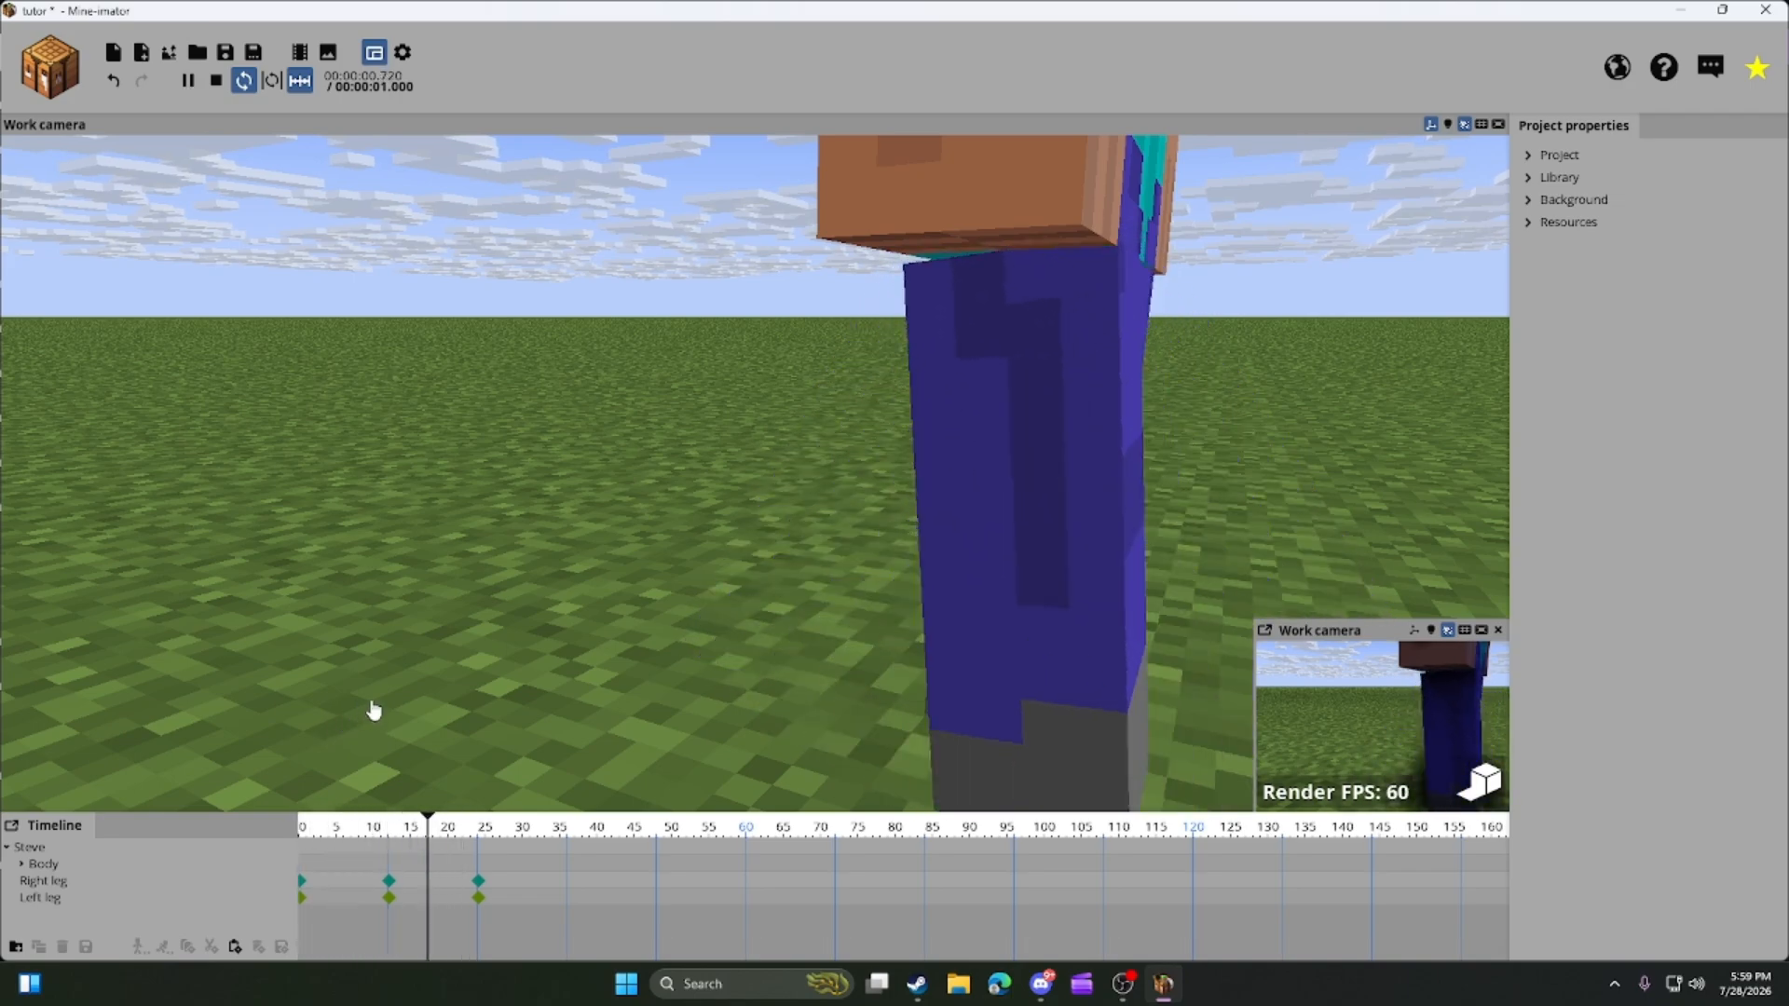
pyautogui.moveTo(374, 711); pyautogui.dragTo(522, 672)
pyautogui.press('s')
pyautogui.moveTo(522, 673); pyautogui.dragTo(661, 685, button='right')
pyautogui.press('d')
pyautogui.press('w')
pyautogui.press('a')
pyautogui.press('s')
pyautogui.press('d')
pyautogui.press('space')
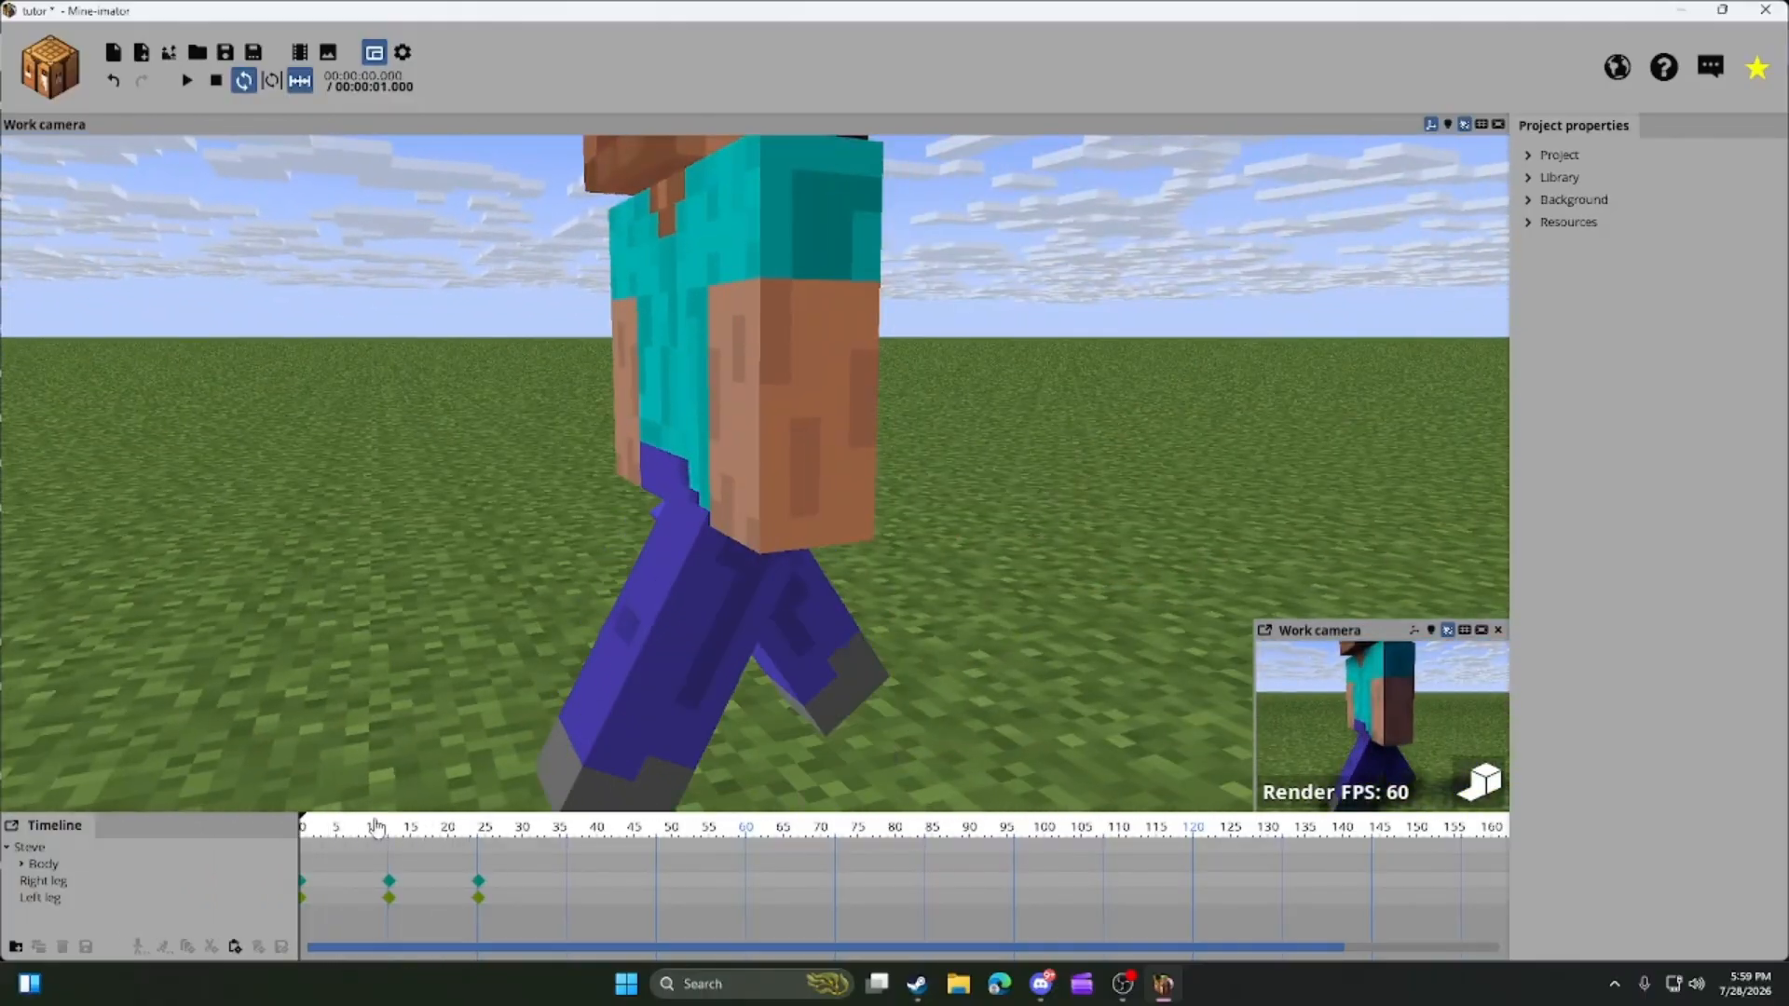
# Swing Steve's left arm to an X rotation of about 32.6° at frame 0.
pyautogui.scroll(-1, 714, 555)
pyautogui.click(754, 436)
pyautogui.moveTo(755, 435); pyautogui.dragTo(699, 435, button='right')
pyautogui.press('d')
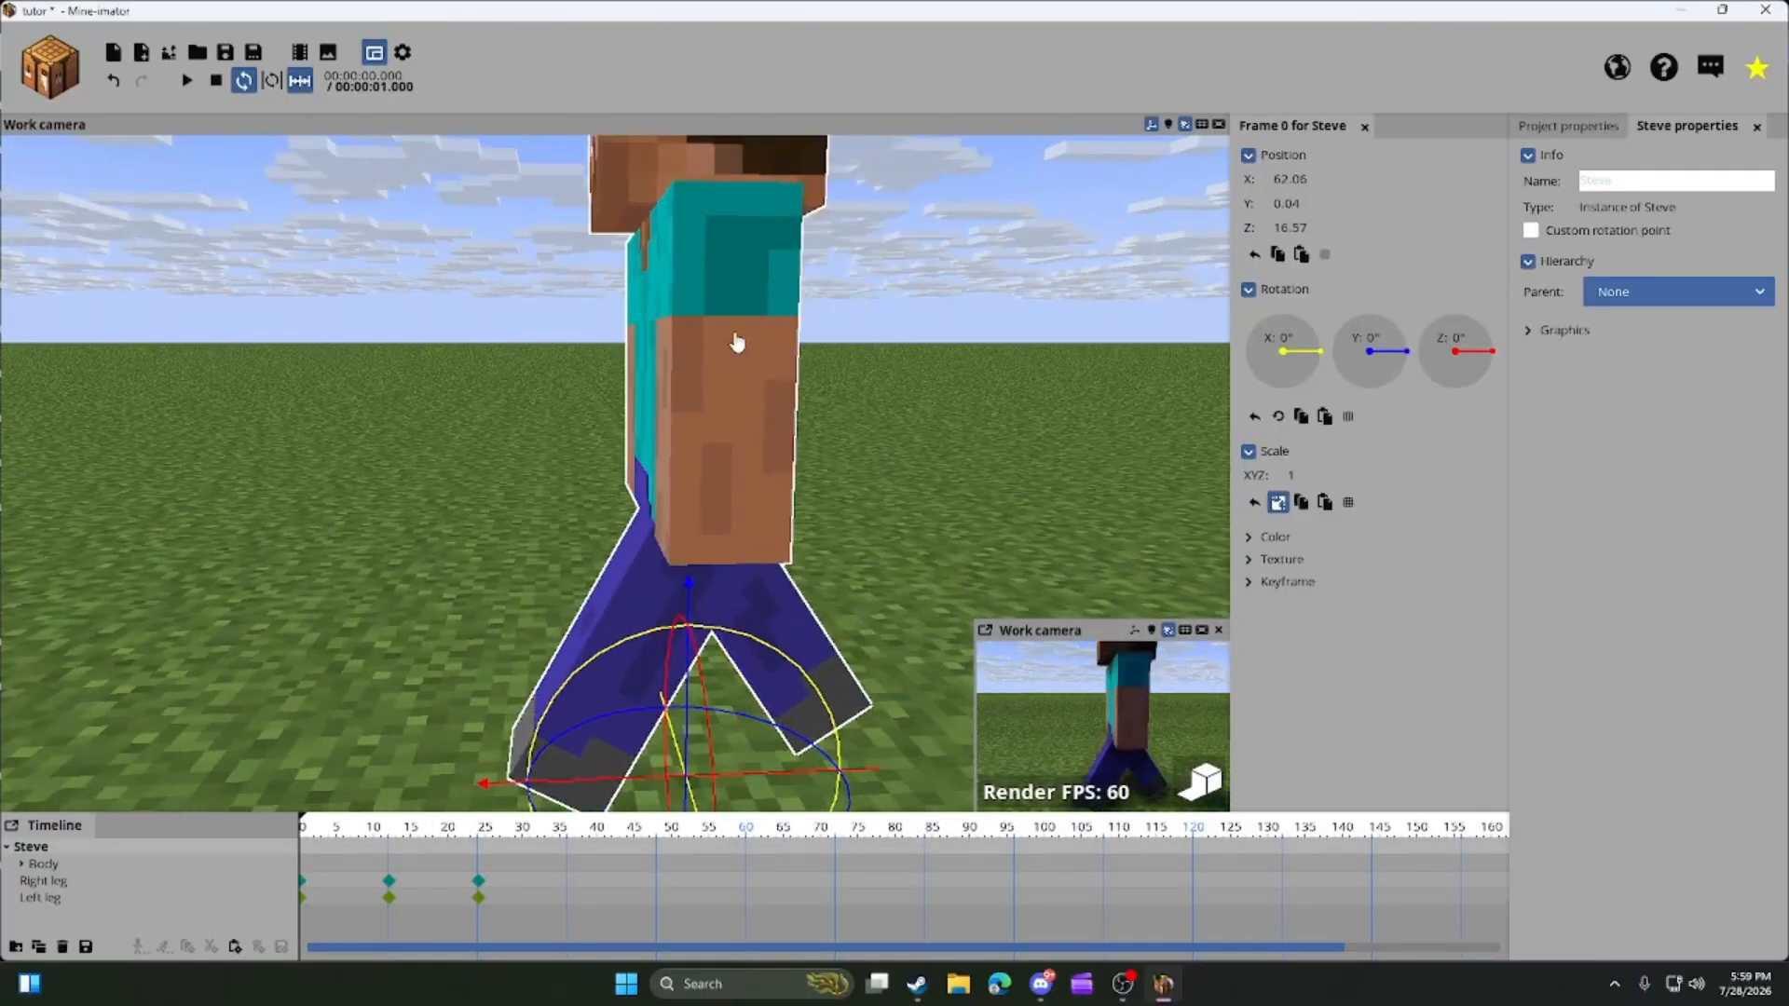
pyautogui.click(735, 344)
pyautogui.press('s')
pyautogui.moveTo(735, 343); pyautogui.dragTo(694, 351, button='right')
pyautogui.press('a')
pyautogui.press('d')
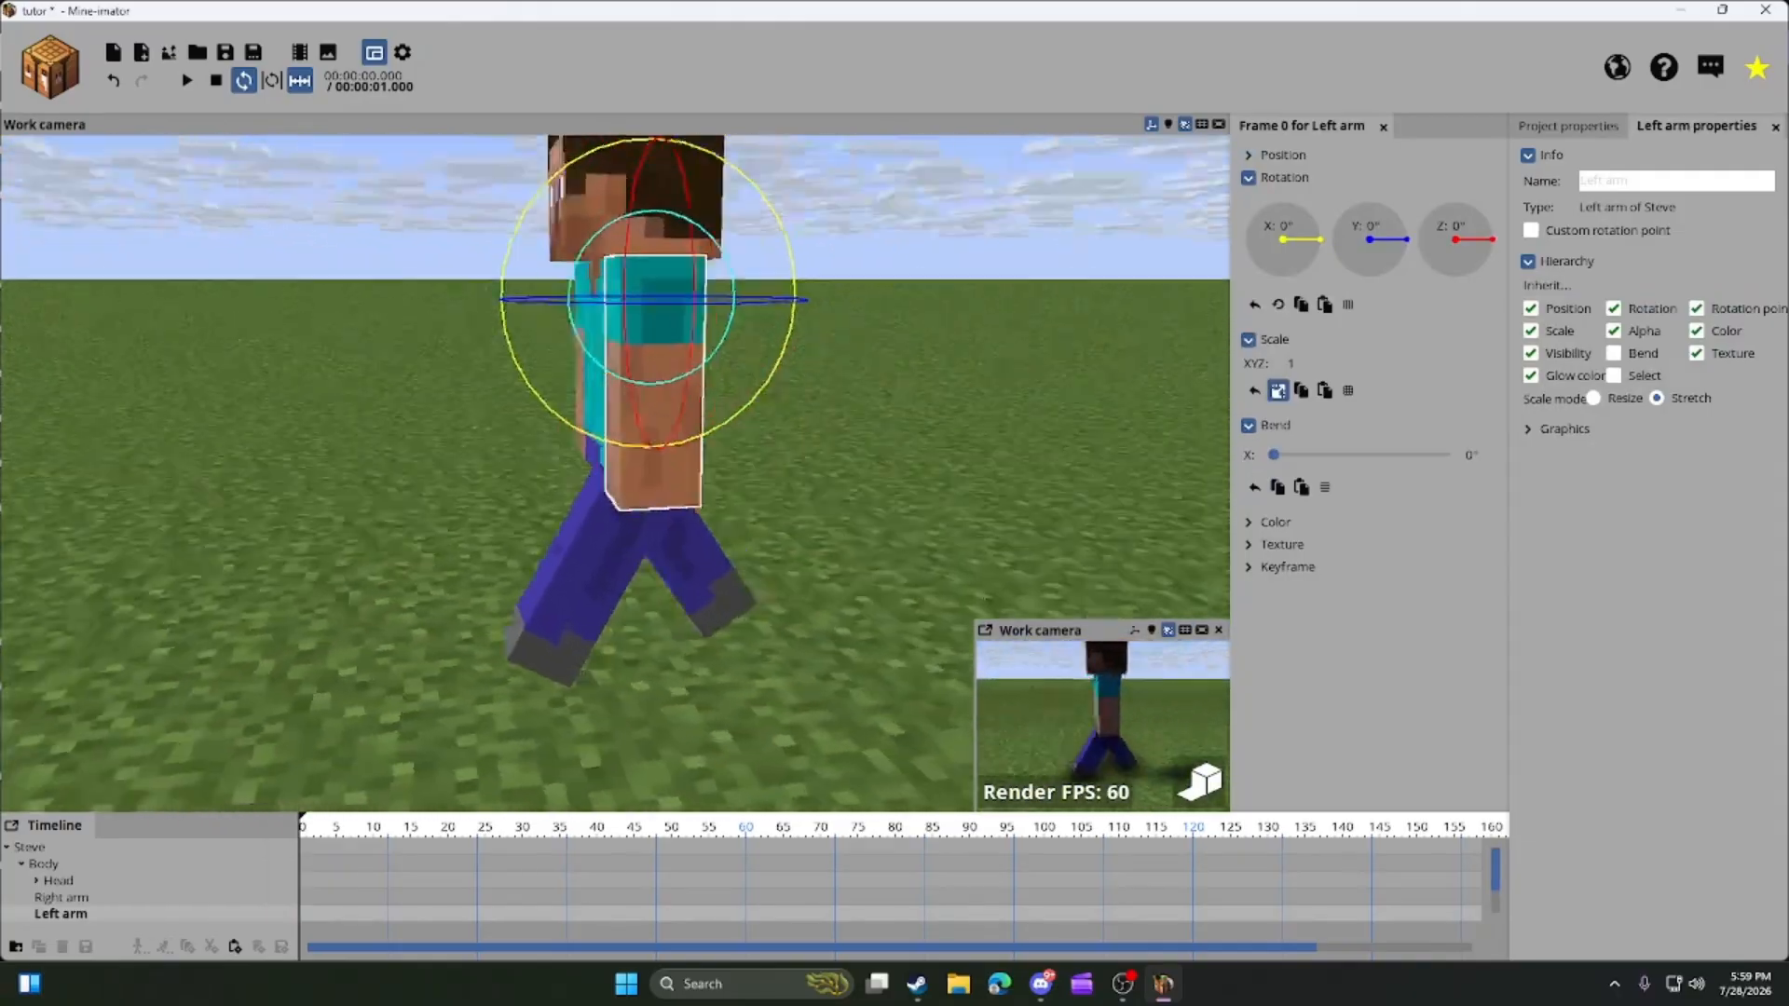
pyautogui.press('a')
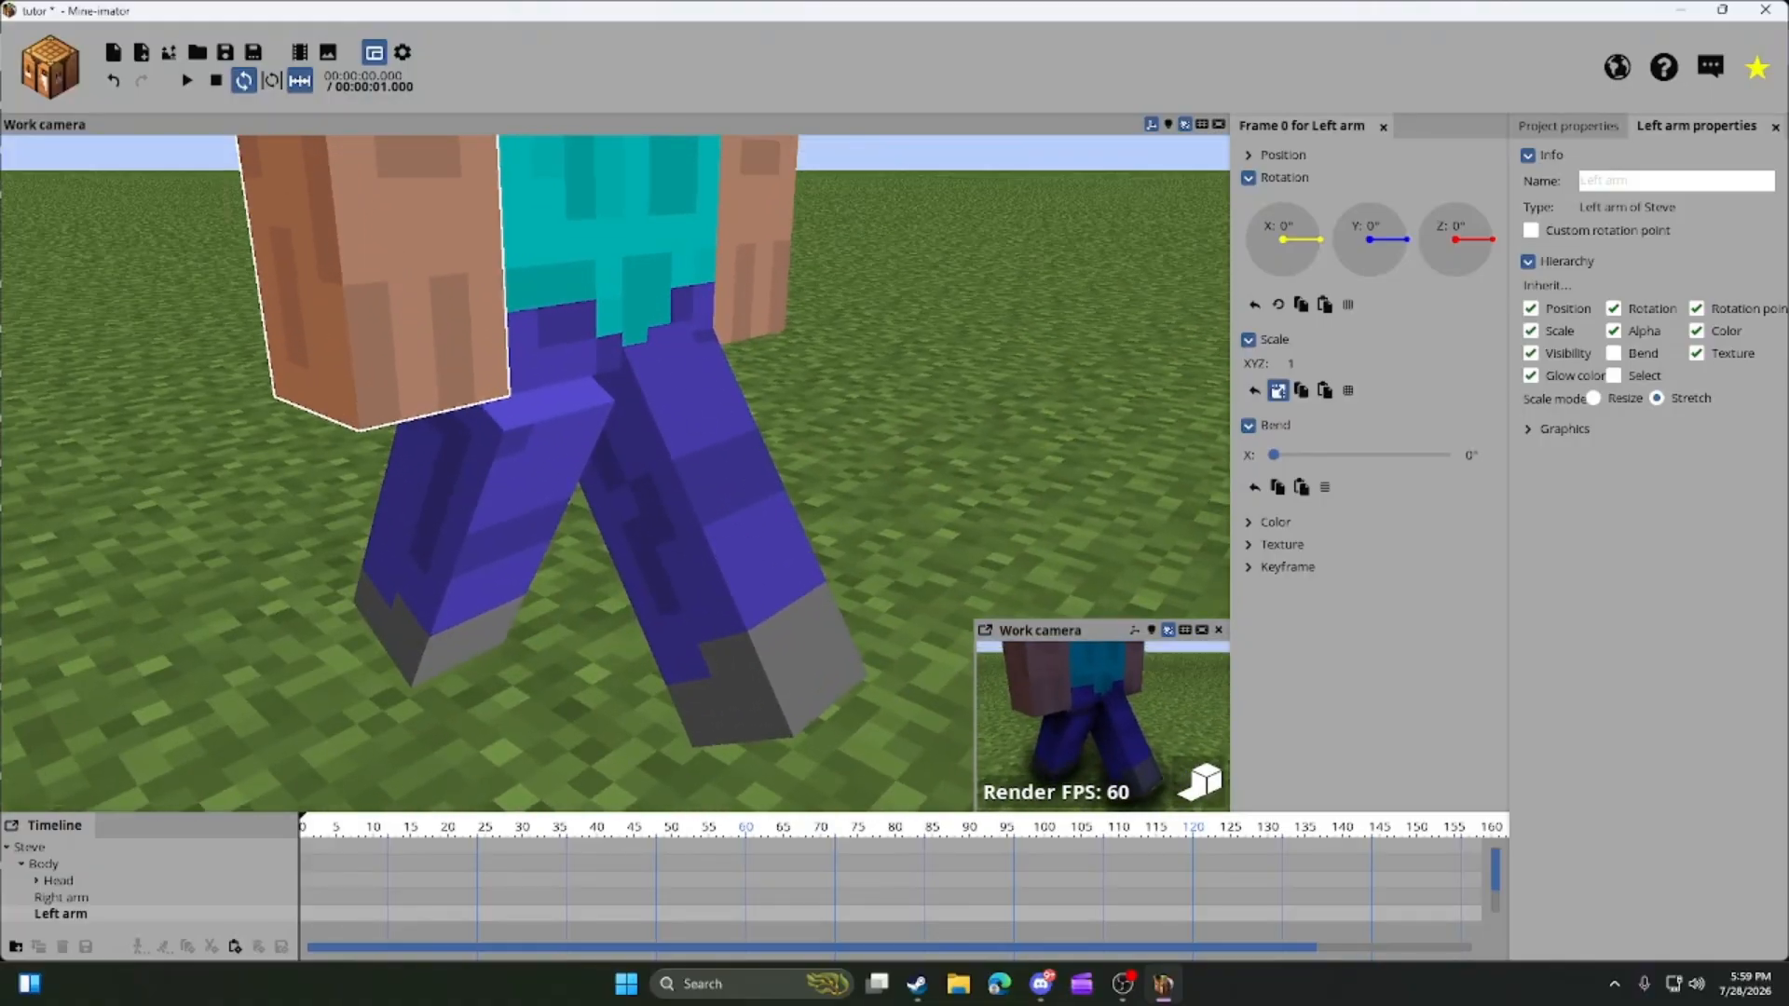
pyautogui.moveTo(626, 410); pyautogui.dragTo(671, 359, button='right')
pyautogui.press('a')
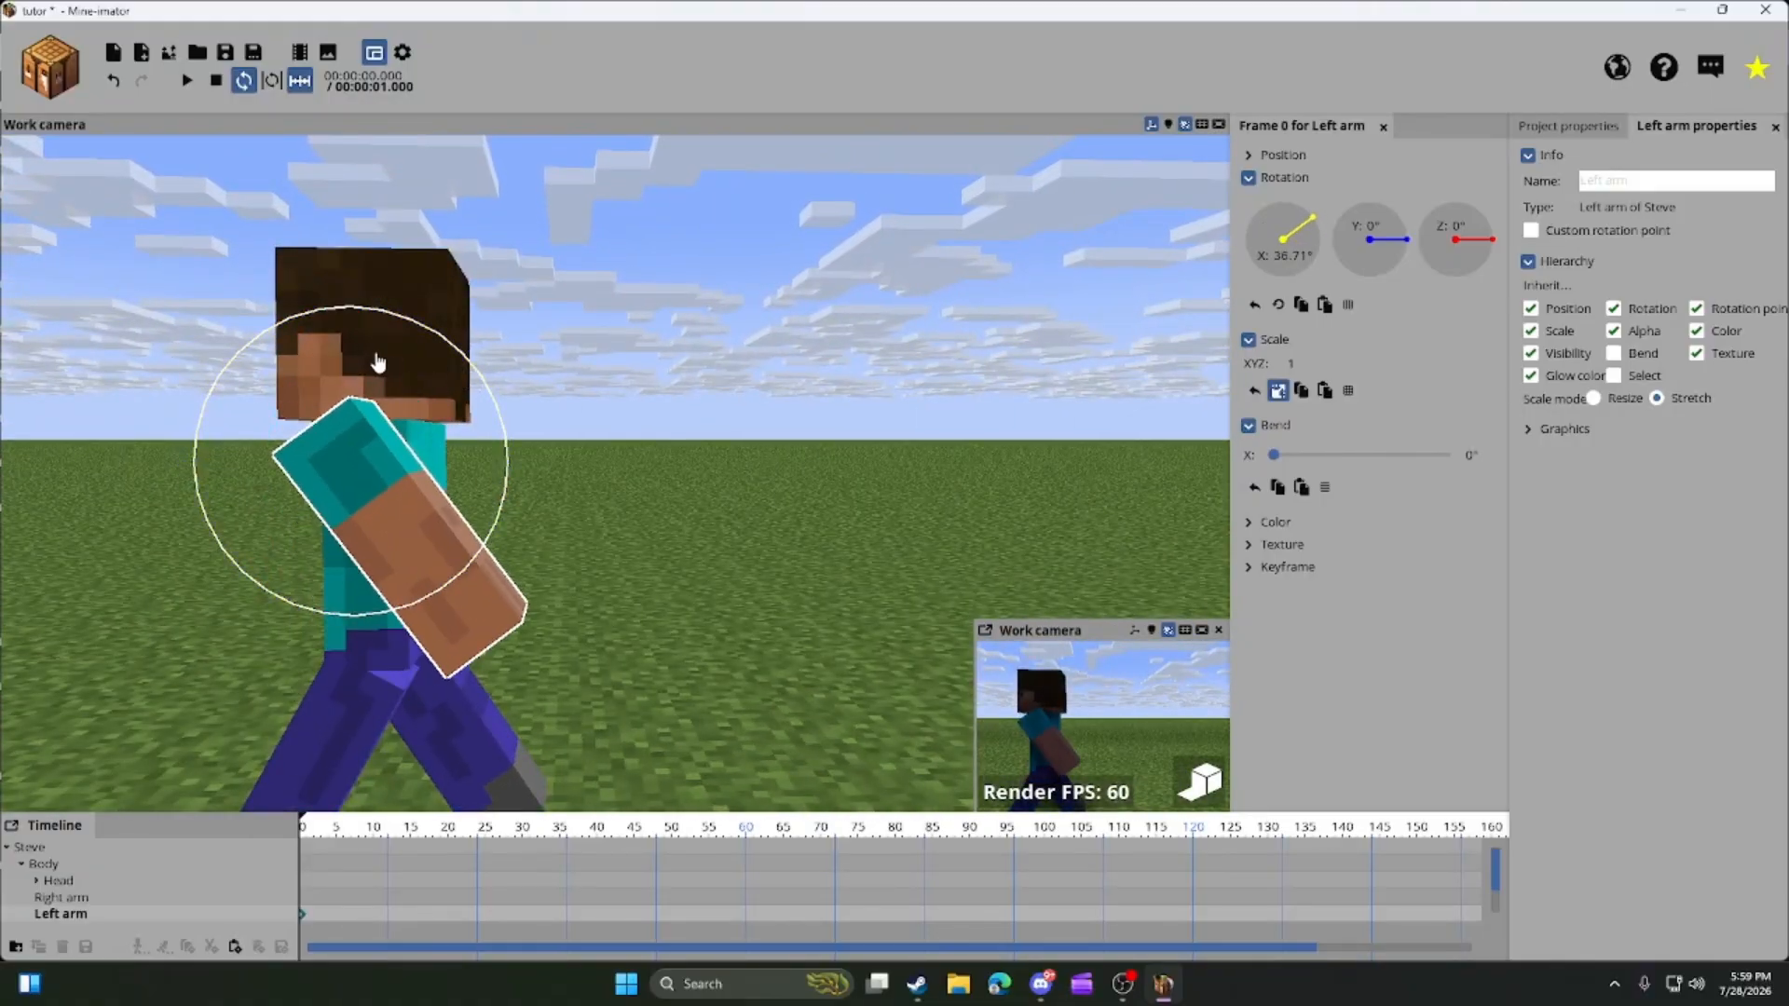
pyautogui.moveTo(408, 363); pyautogui.dragTo(438, 380, button='right')
pyautogui.press('a')
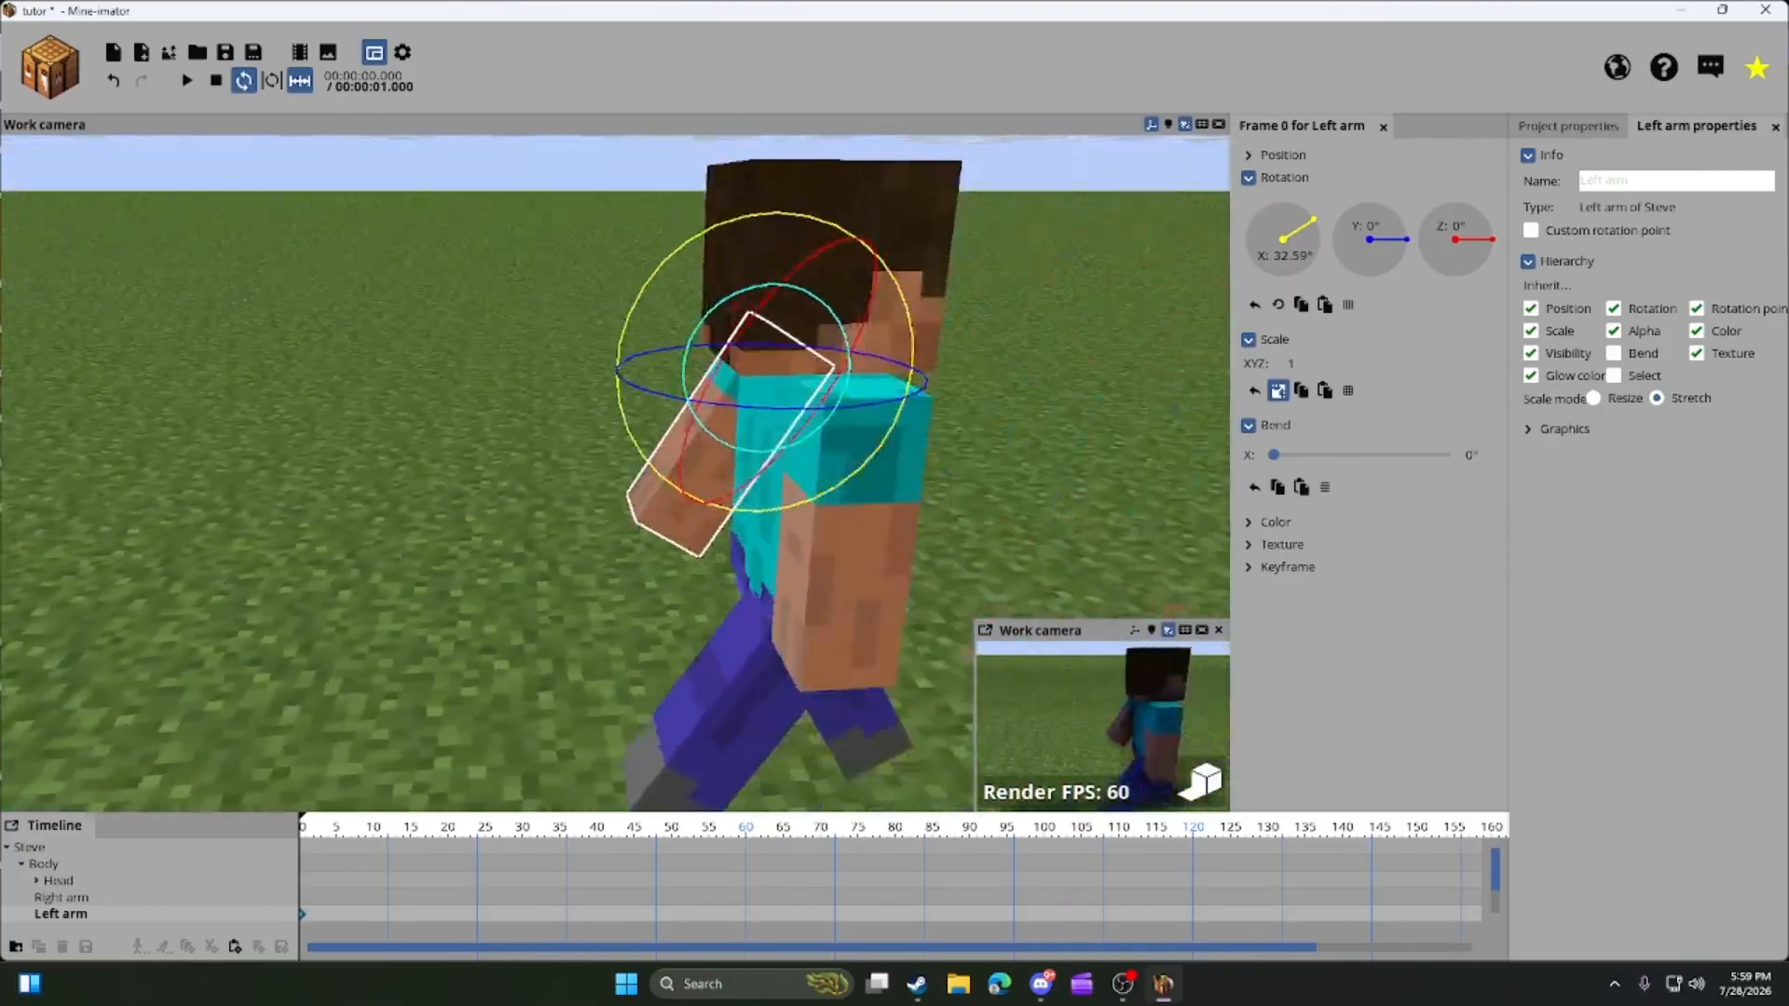
# Swing the right arm opposite to the left at frame 0, and key both arms' remaining swing poses at frames 12 and 24.
pyautogui.click(818, 545)
pyautogui.moveTo(818, 545); pyautogui.dragTo(843, 564, button='right')
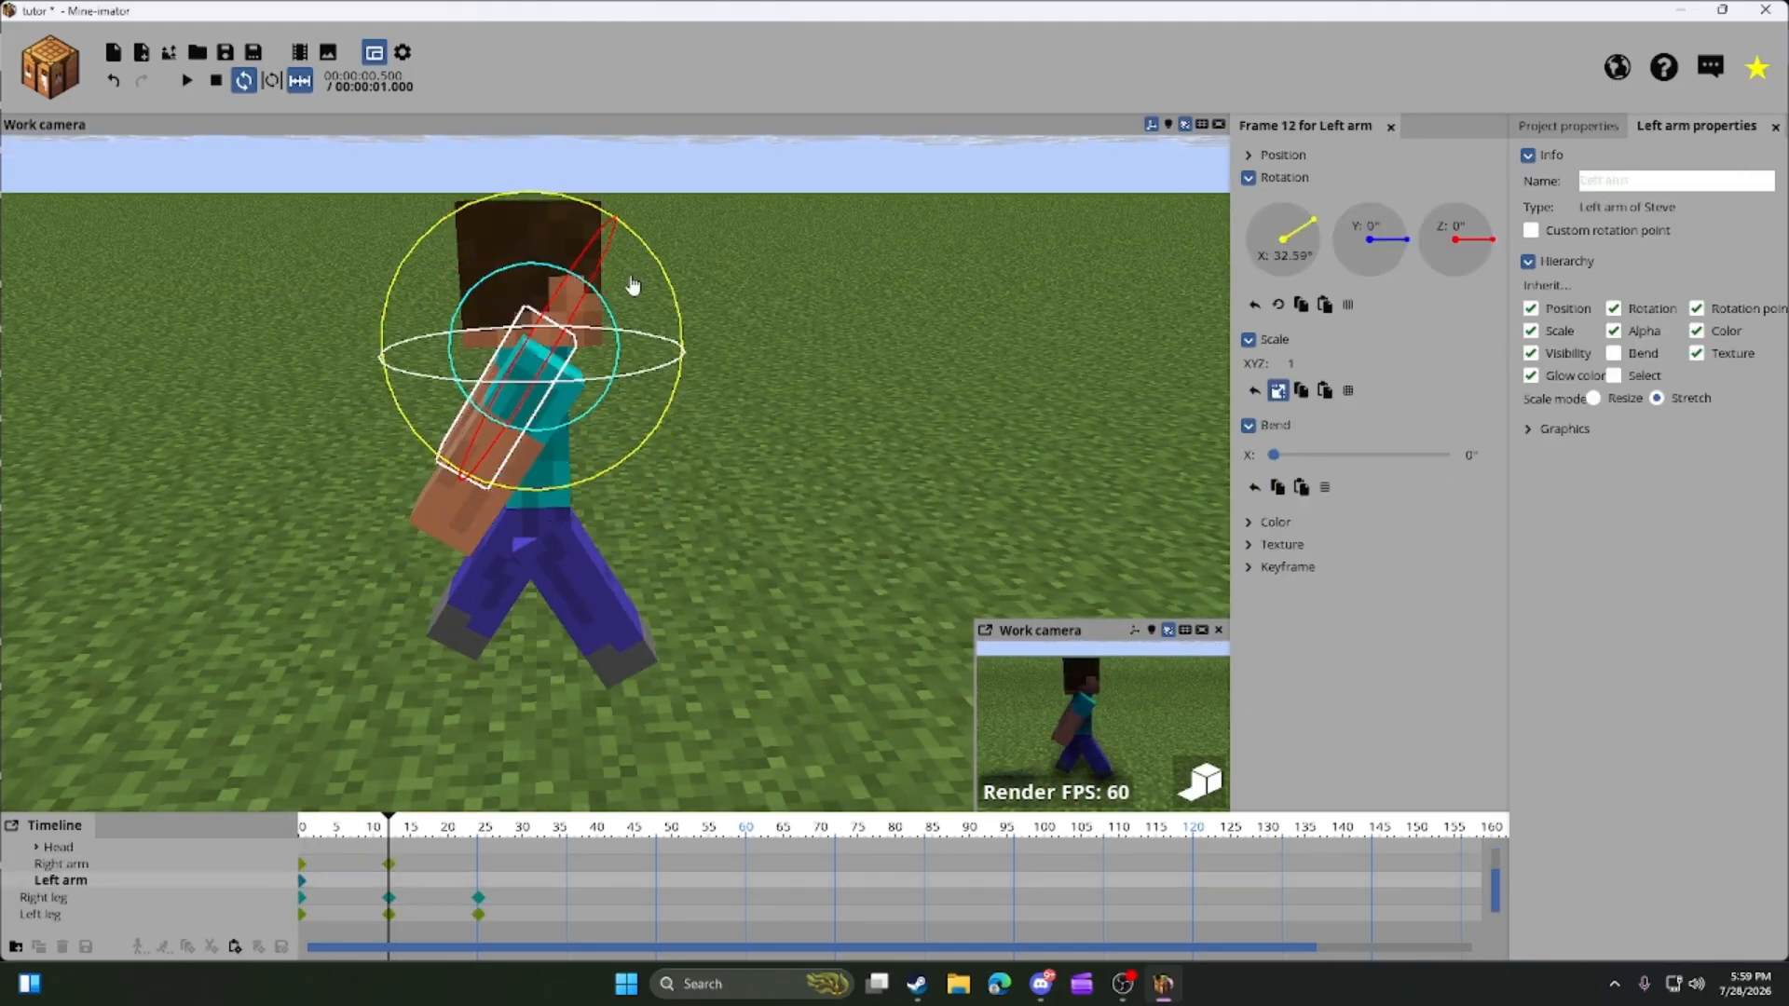
pyautogui.click(474, 866)
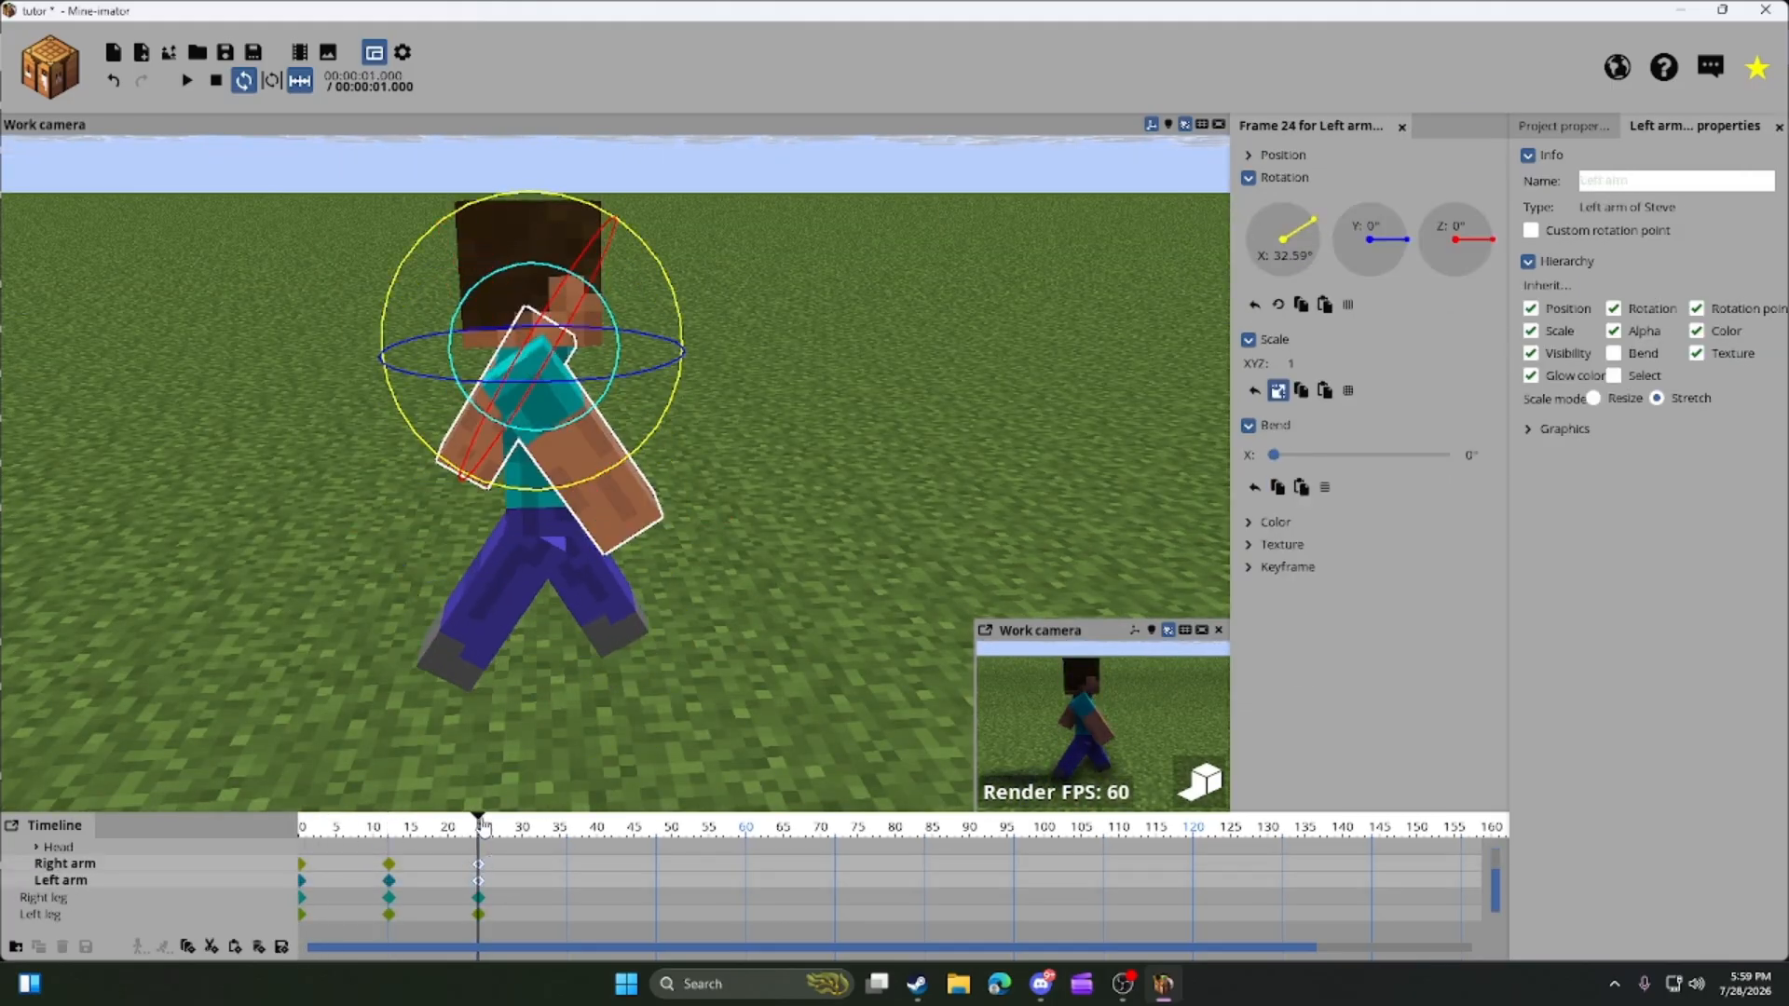
# Play back the full walk cycle and examine the arm and leg motion from several angles.
pyautogui.click(611, 690)
pyautogui.press('space')
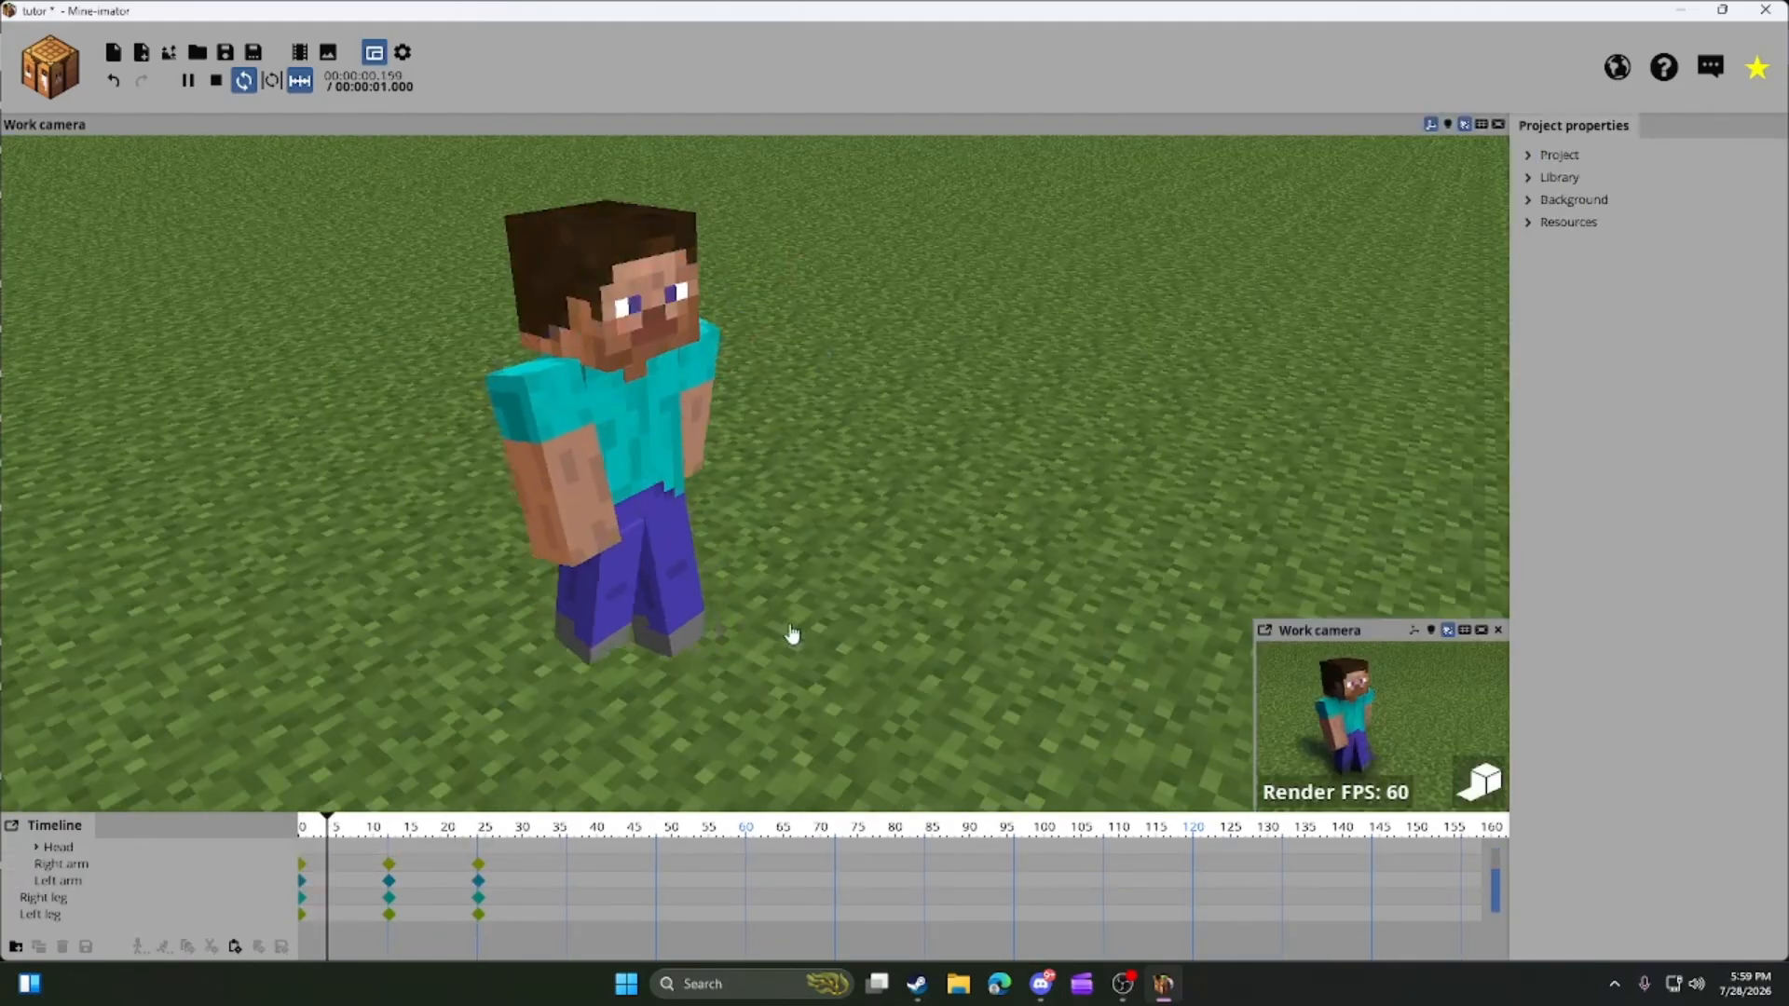
pyautogui.moveTo(858, 597); pyautogui.dragTo(694, 493, button='right')
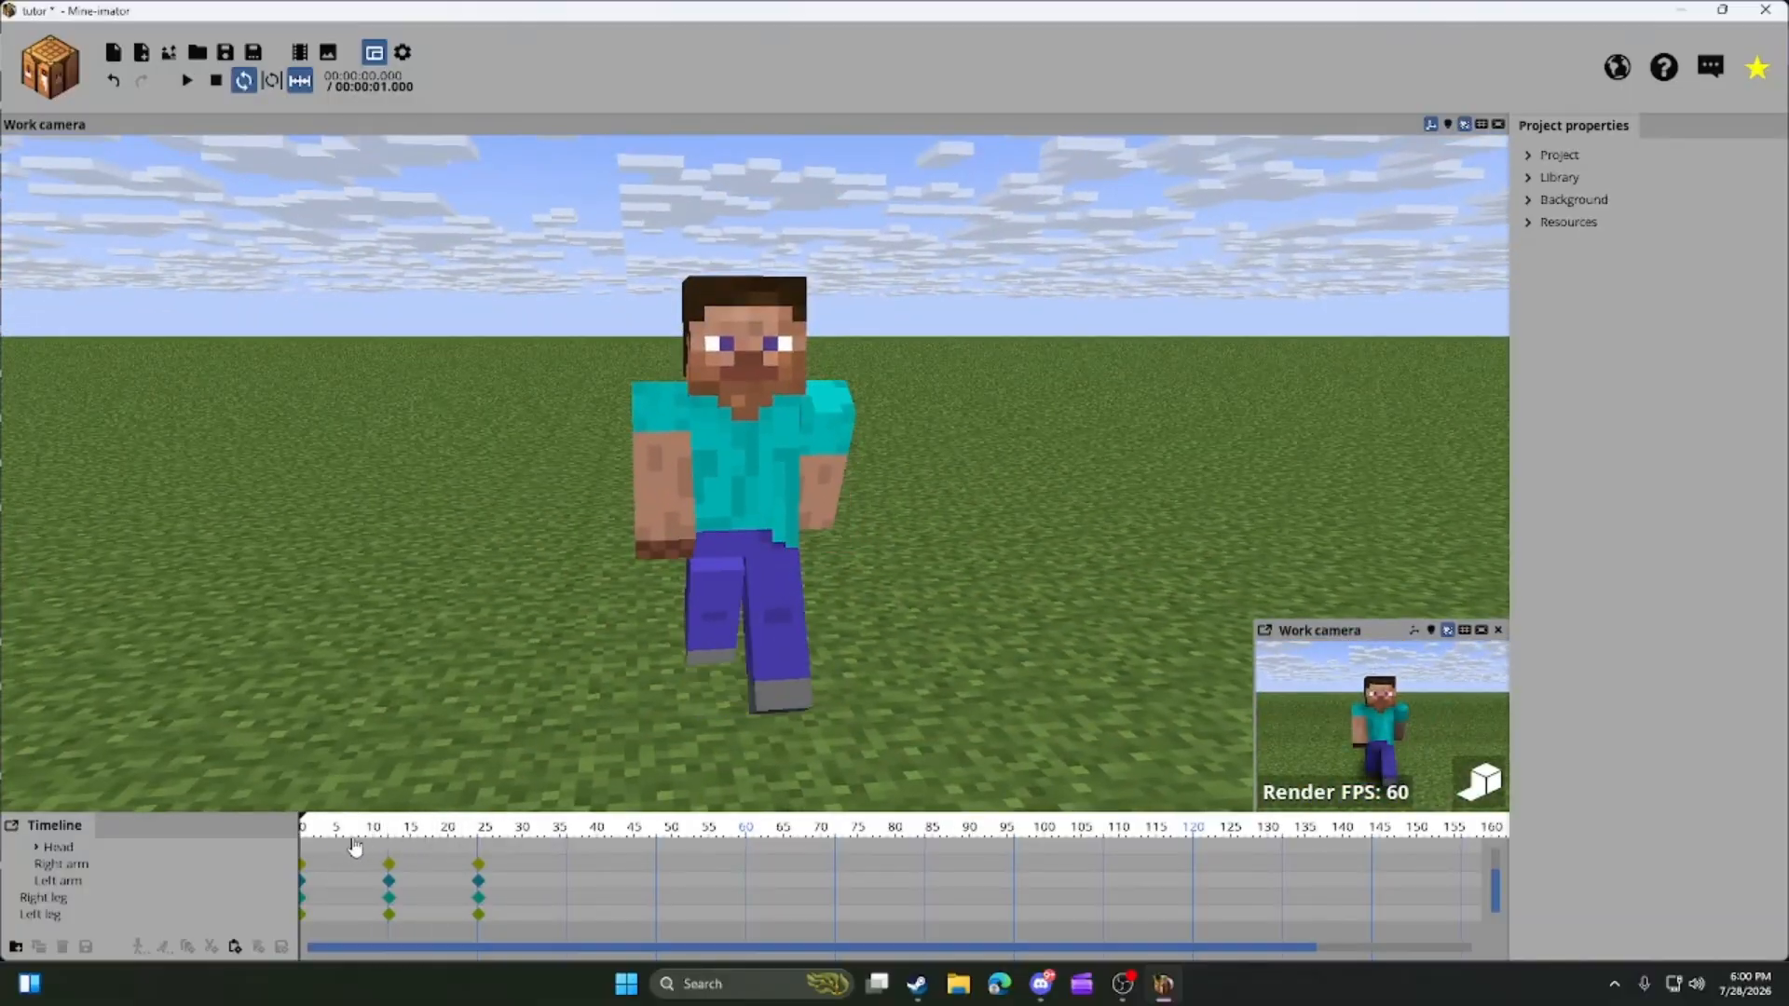
pyautogui.moveTo(346, 834); pyautogui.dragTo(292, 839)
pyautogui.moveTo(429, 703); pyautogui.dragTo(569, 722, button='right')
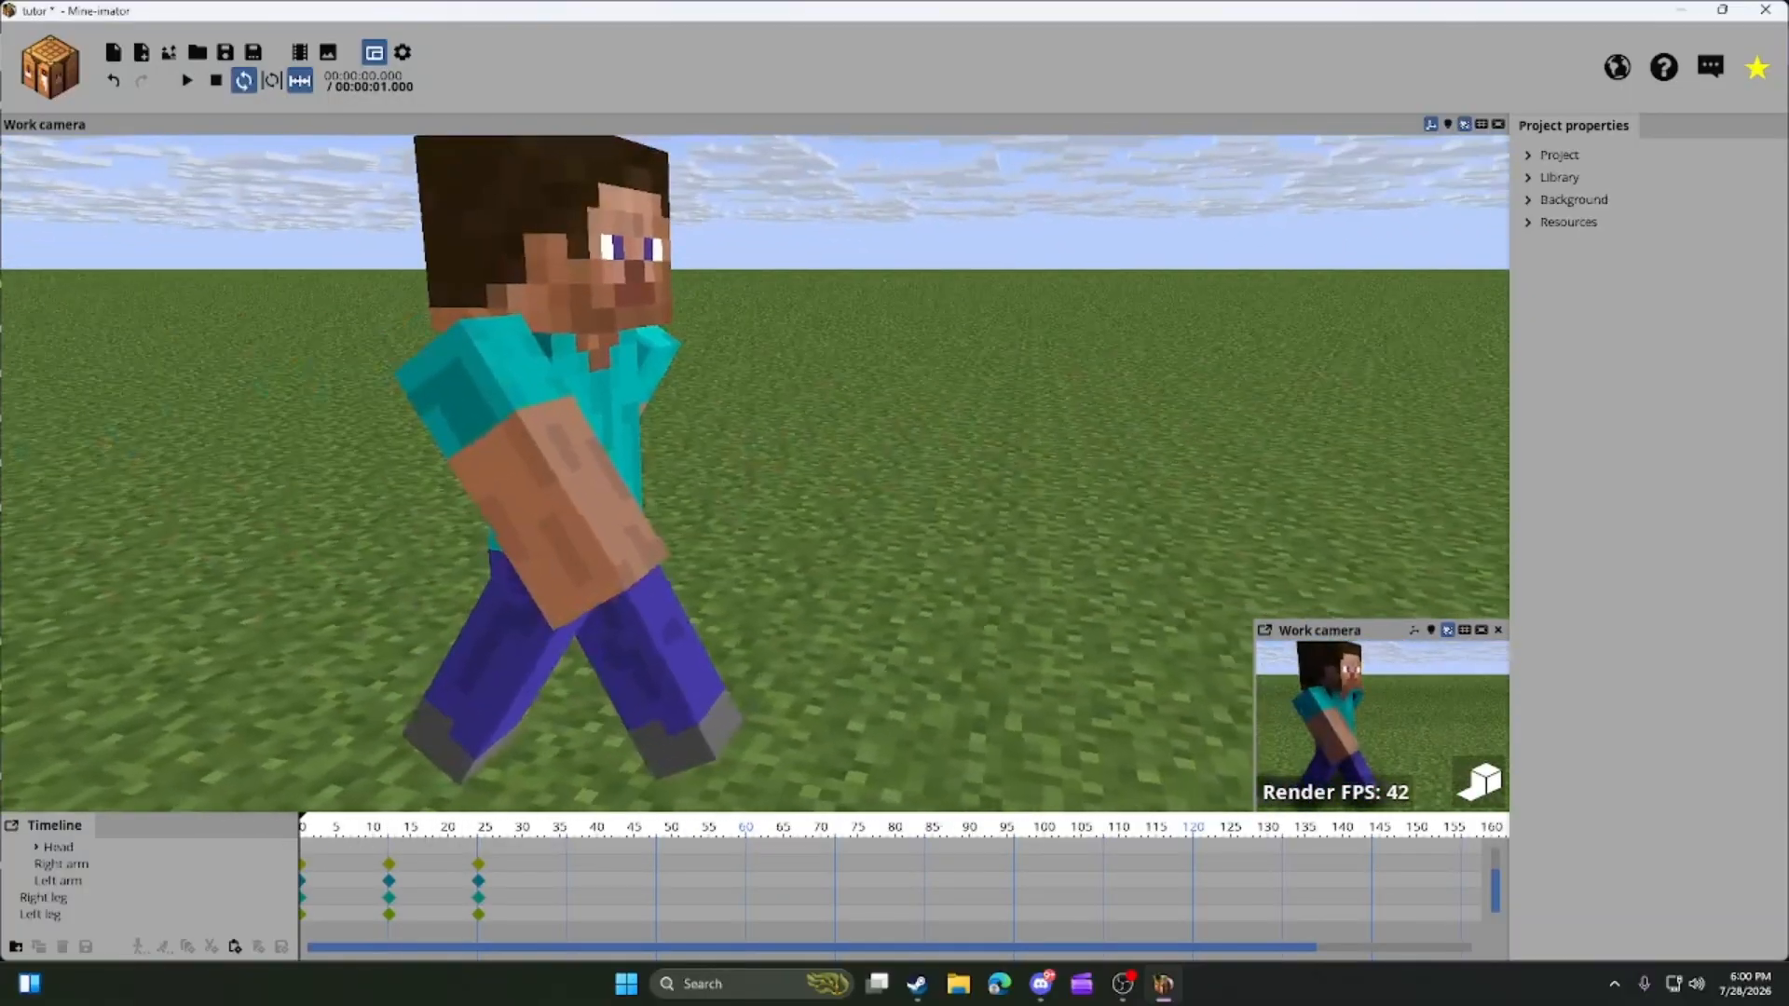
# Select Steve's right arm at frame 0 and bend its elbow slightly forward.
pyautogui.click(517, 533)
pyautogui.click(343, 452)
pyautogui.moveTo(343, 452); pyautogui.dragTo(414, 405, button='right')
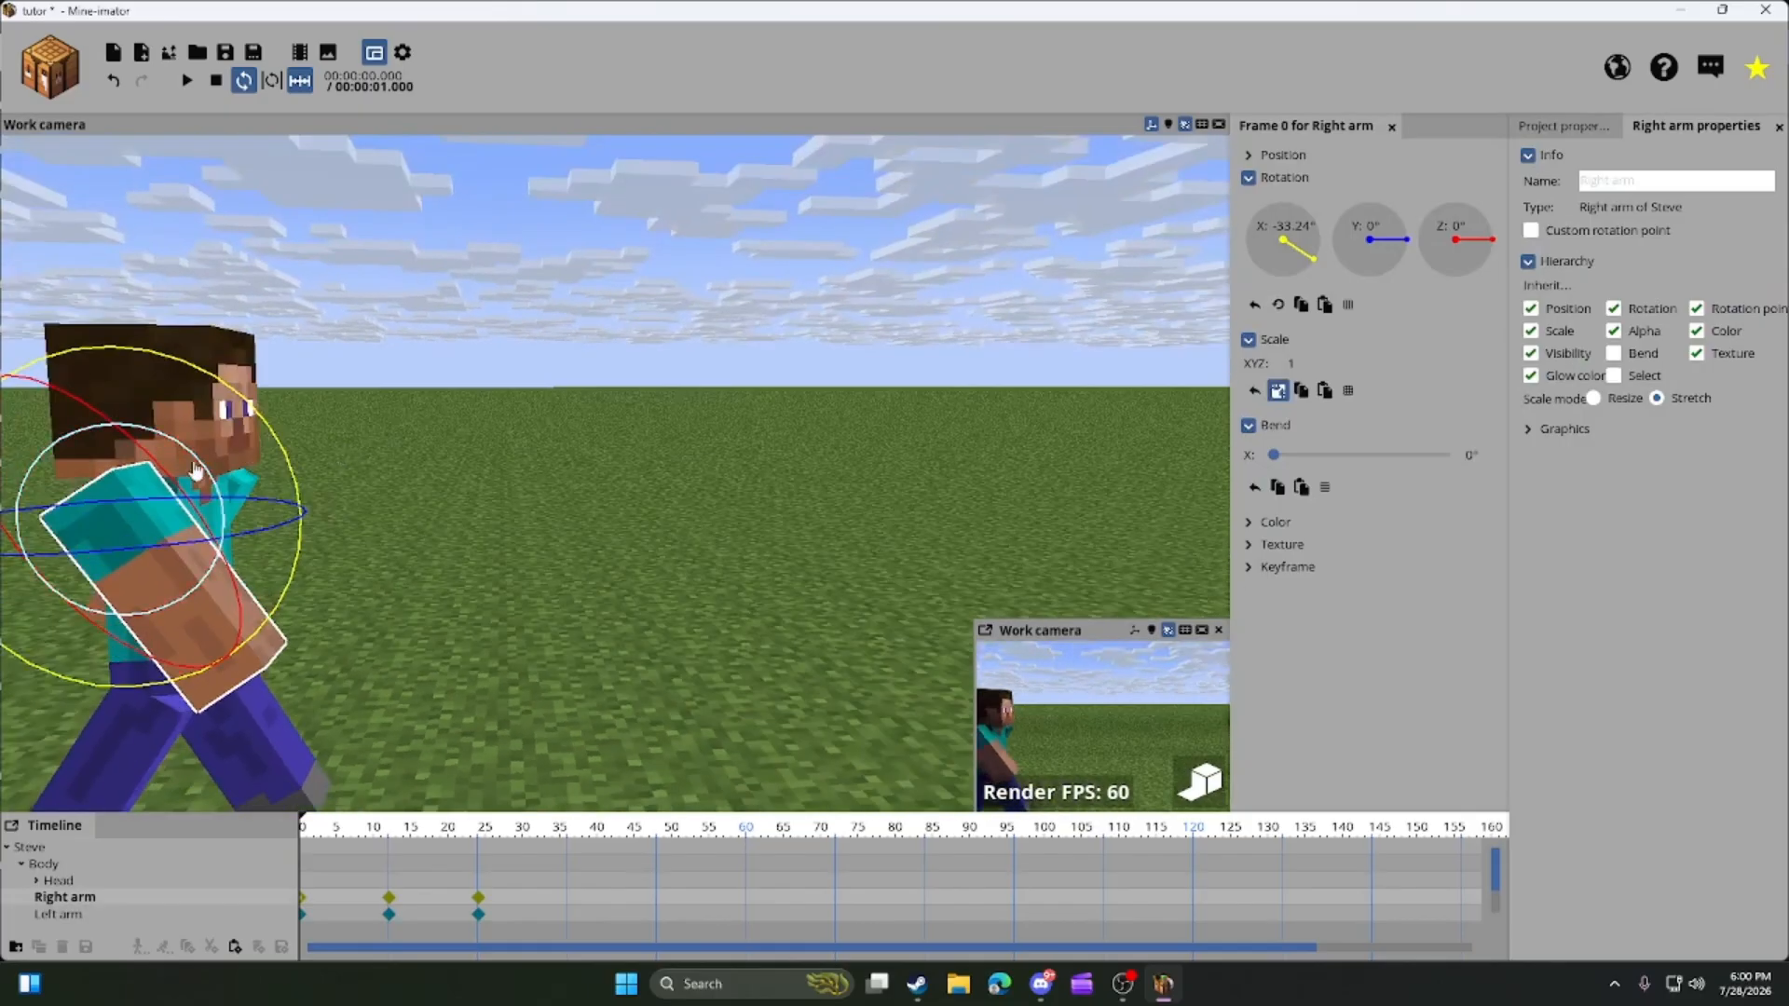
pyautogui.moveTo(194, 468); pyautogui.dragTo(303, 530)
# Bend Steve's left arm to about -13.58° at frame 0.
pyautogui.click(443, 576)
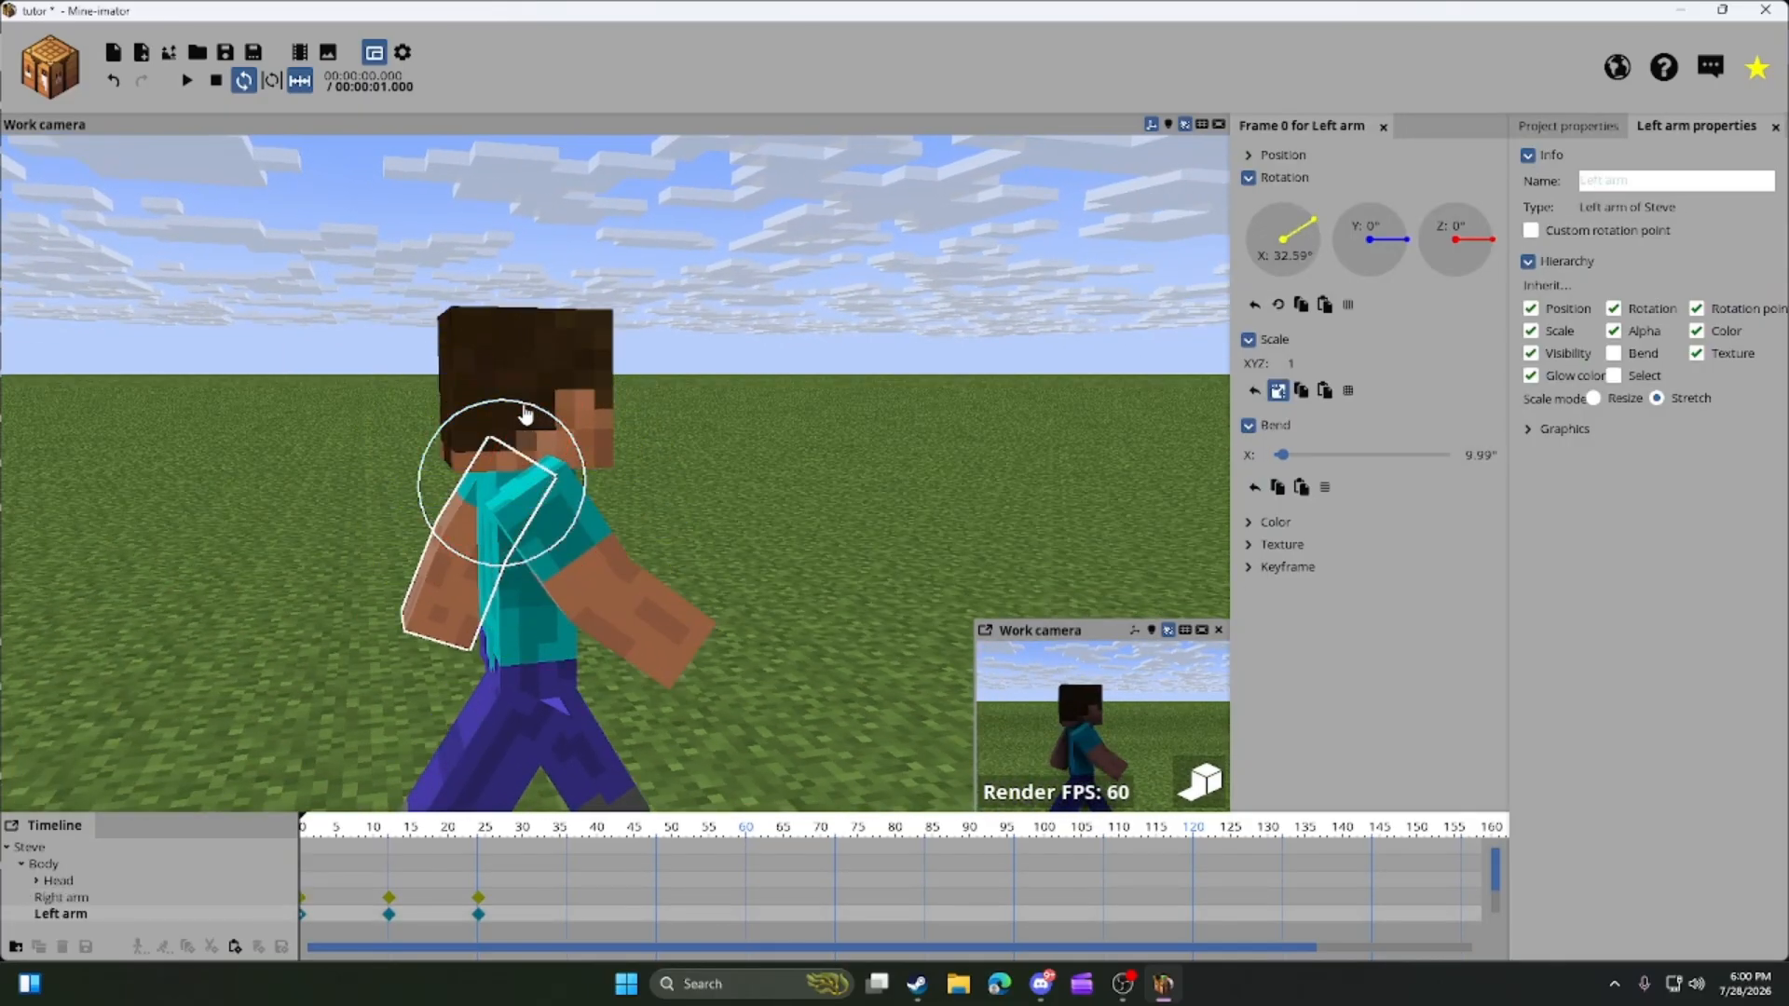
pyautogui.moveTo(588, 463); pyautogui.dragTo(570, 434)
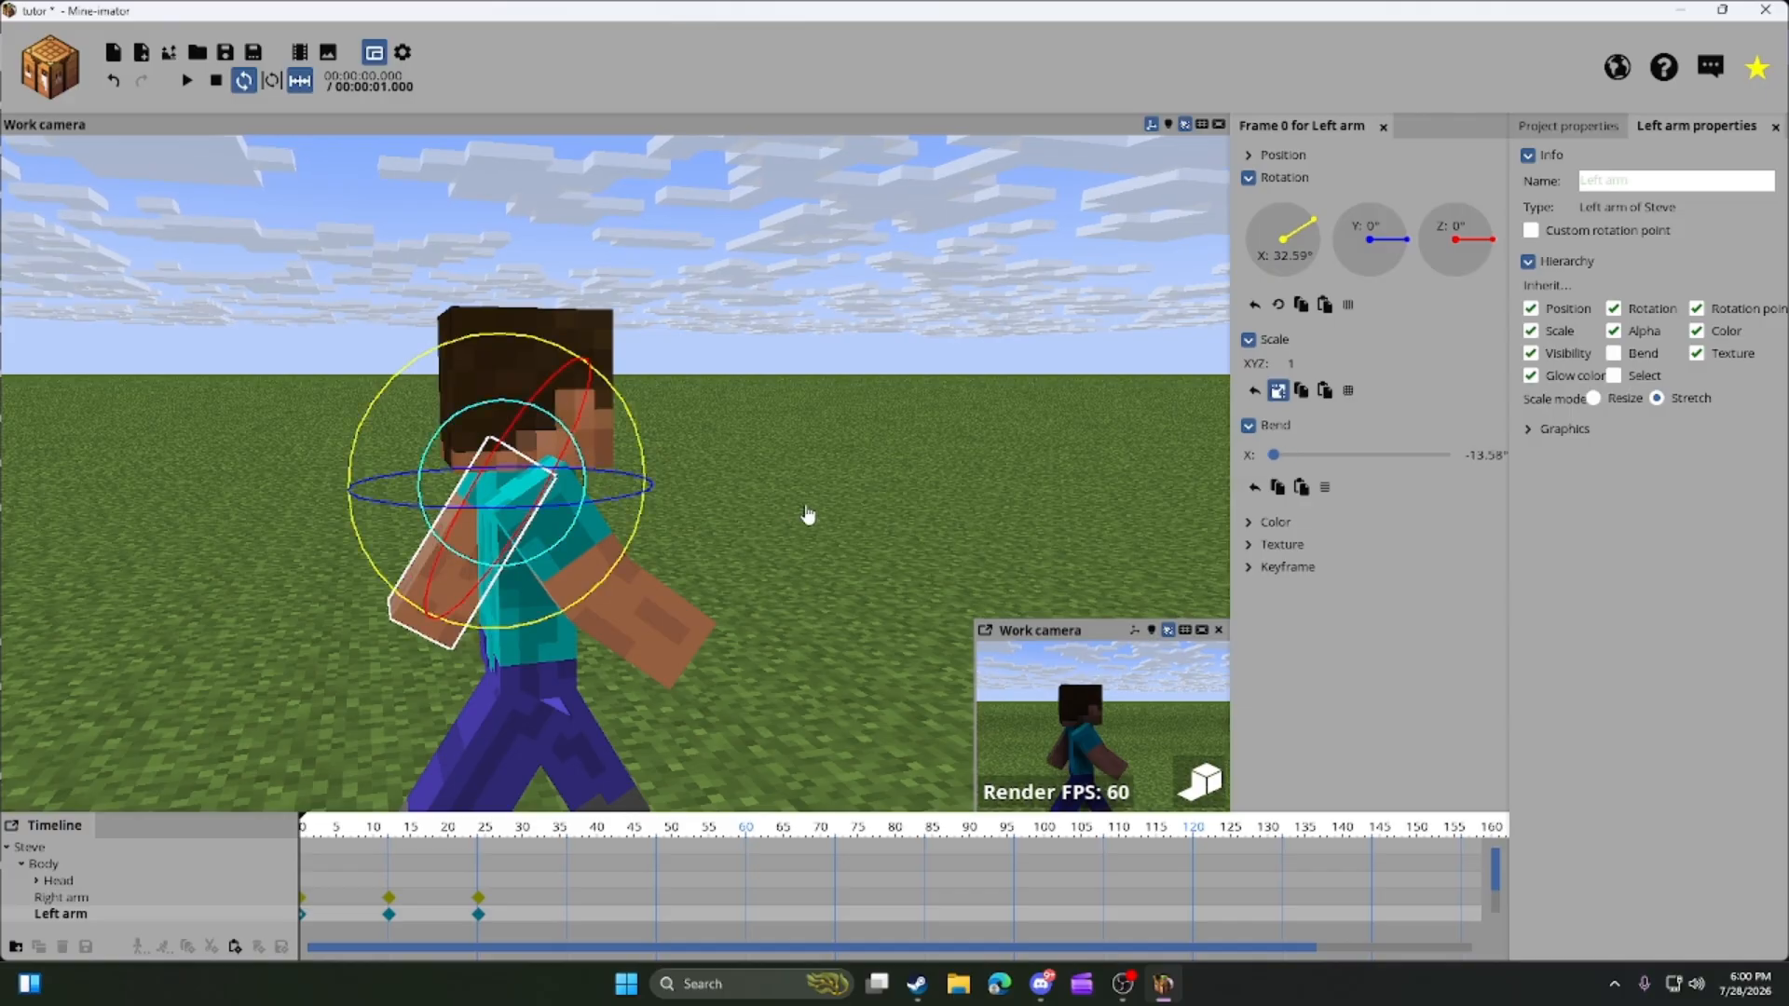
pyautogui.click(807, 516)
pyautogui.moveTo(807, 515); pyautogui.dragTo(611, 438)
pyautogui.moveTo(611, 438); pyautogui.dragTo(620, 627, button='right')
pyautogui.press('s')
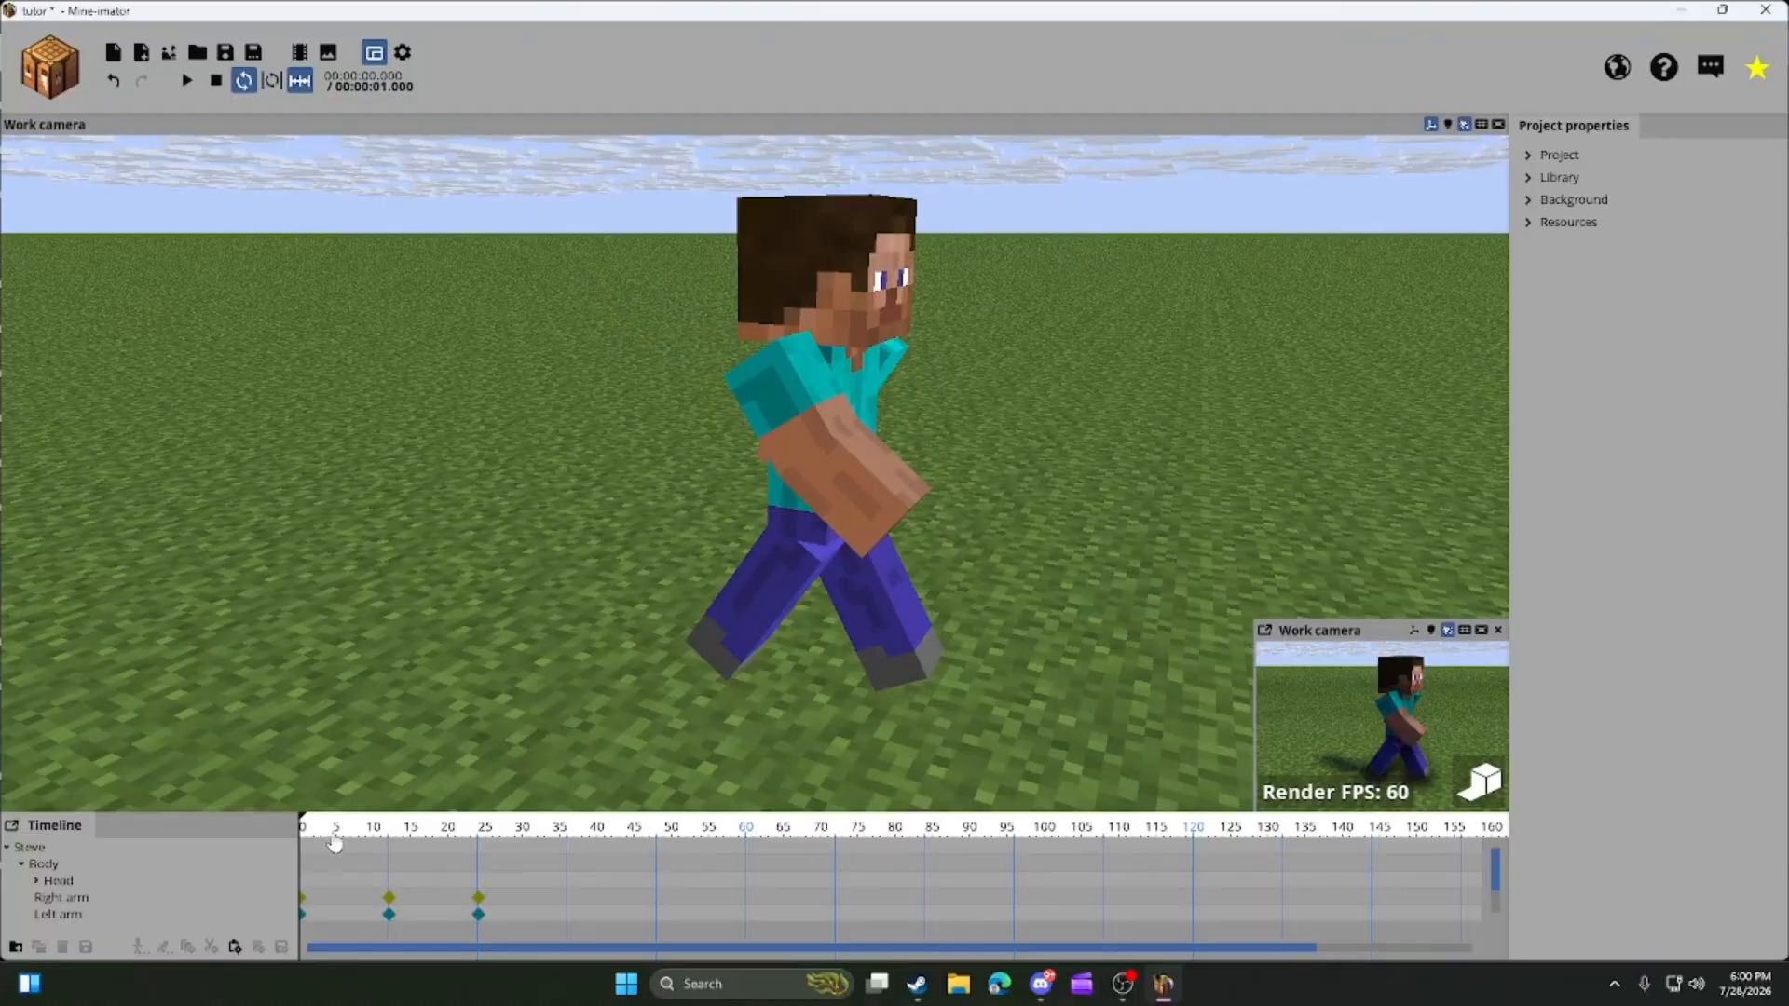
# Replace both arms' keyframes at frame 24 with copies of their frame 0 keyframes and preview the loop.
pyautogui.click(305, 915)
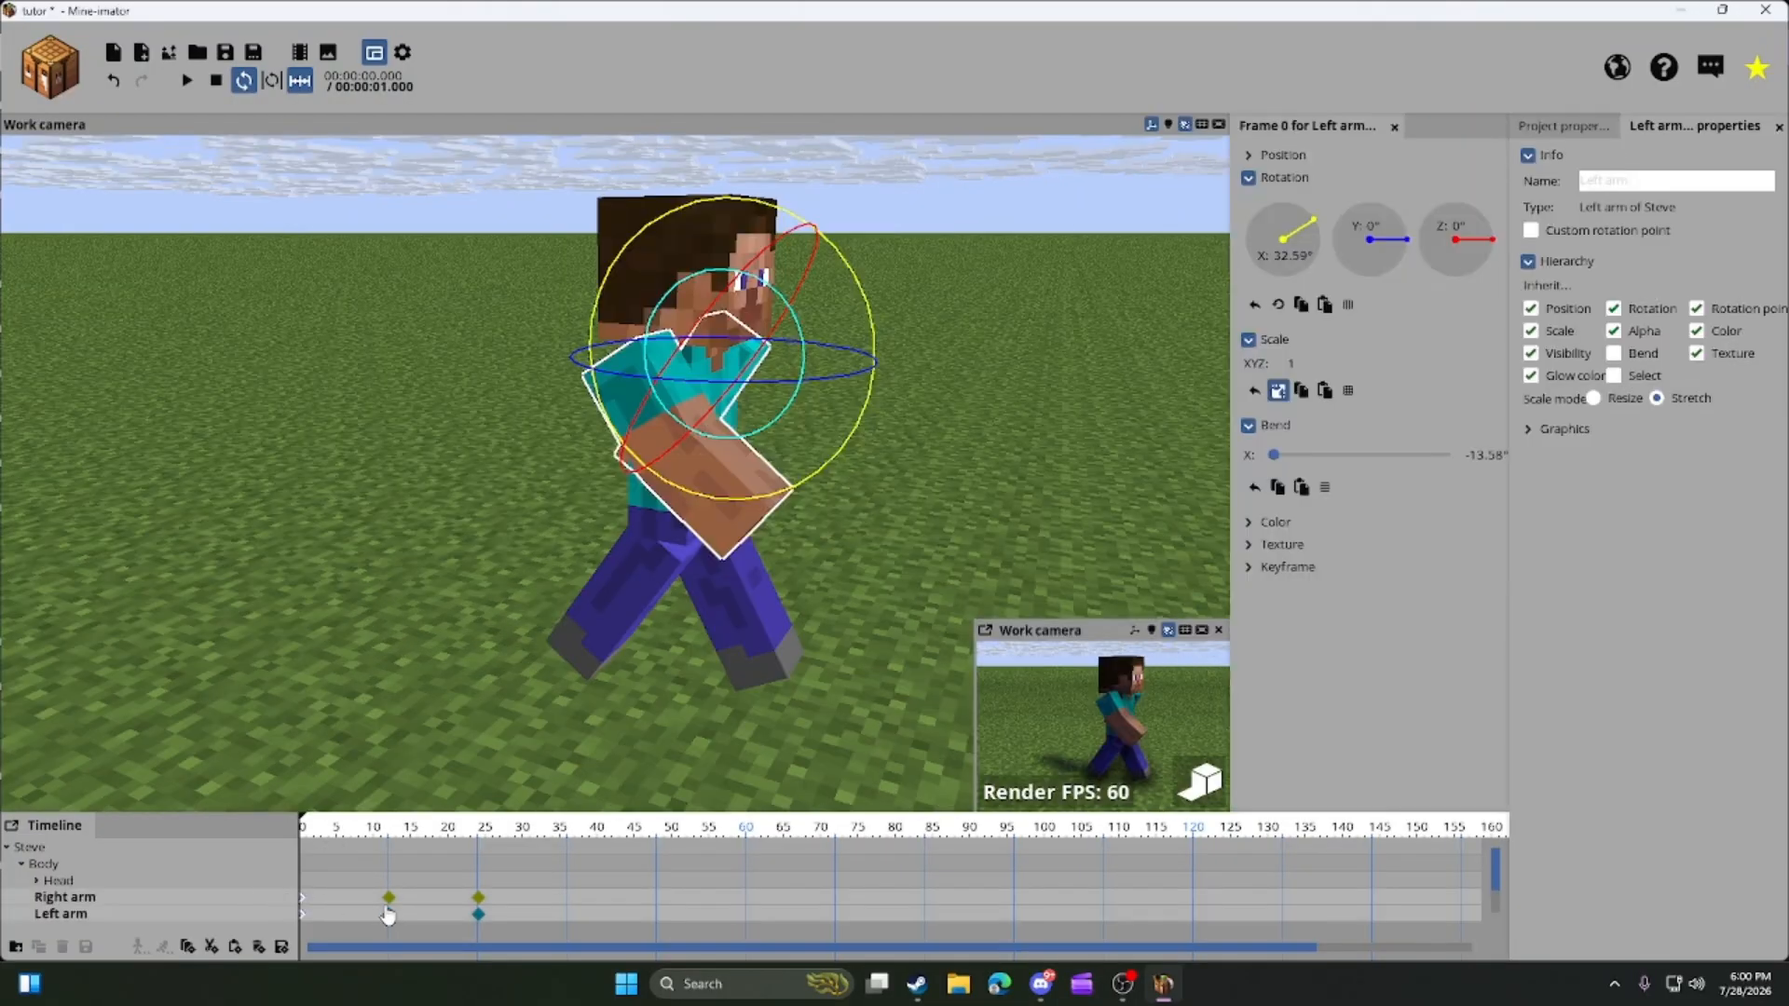
pyautogui.click(470, 837)
pyautogui.moveTo(494, 925); pyautogui.dragTo(467, 895)
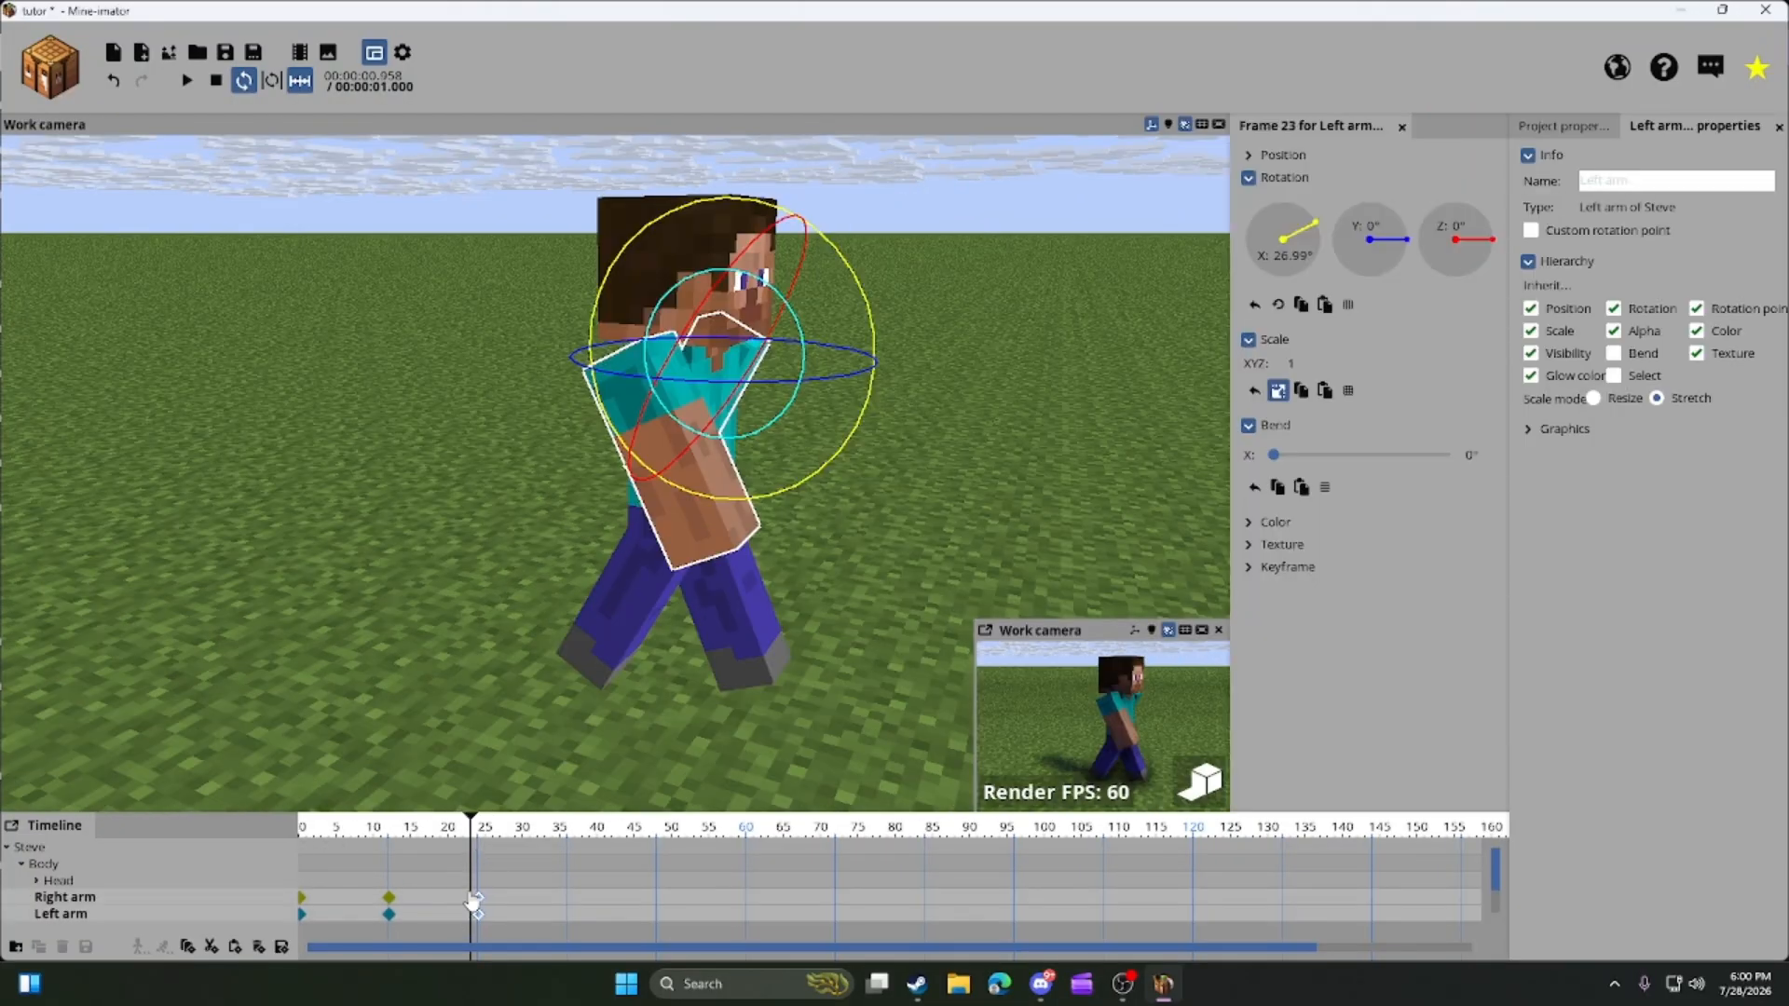
pyautogui.press('Delete')
pyautogui.click(481, 837)
pyautogui.hotkey('ctrl', 'v')
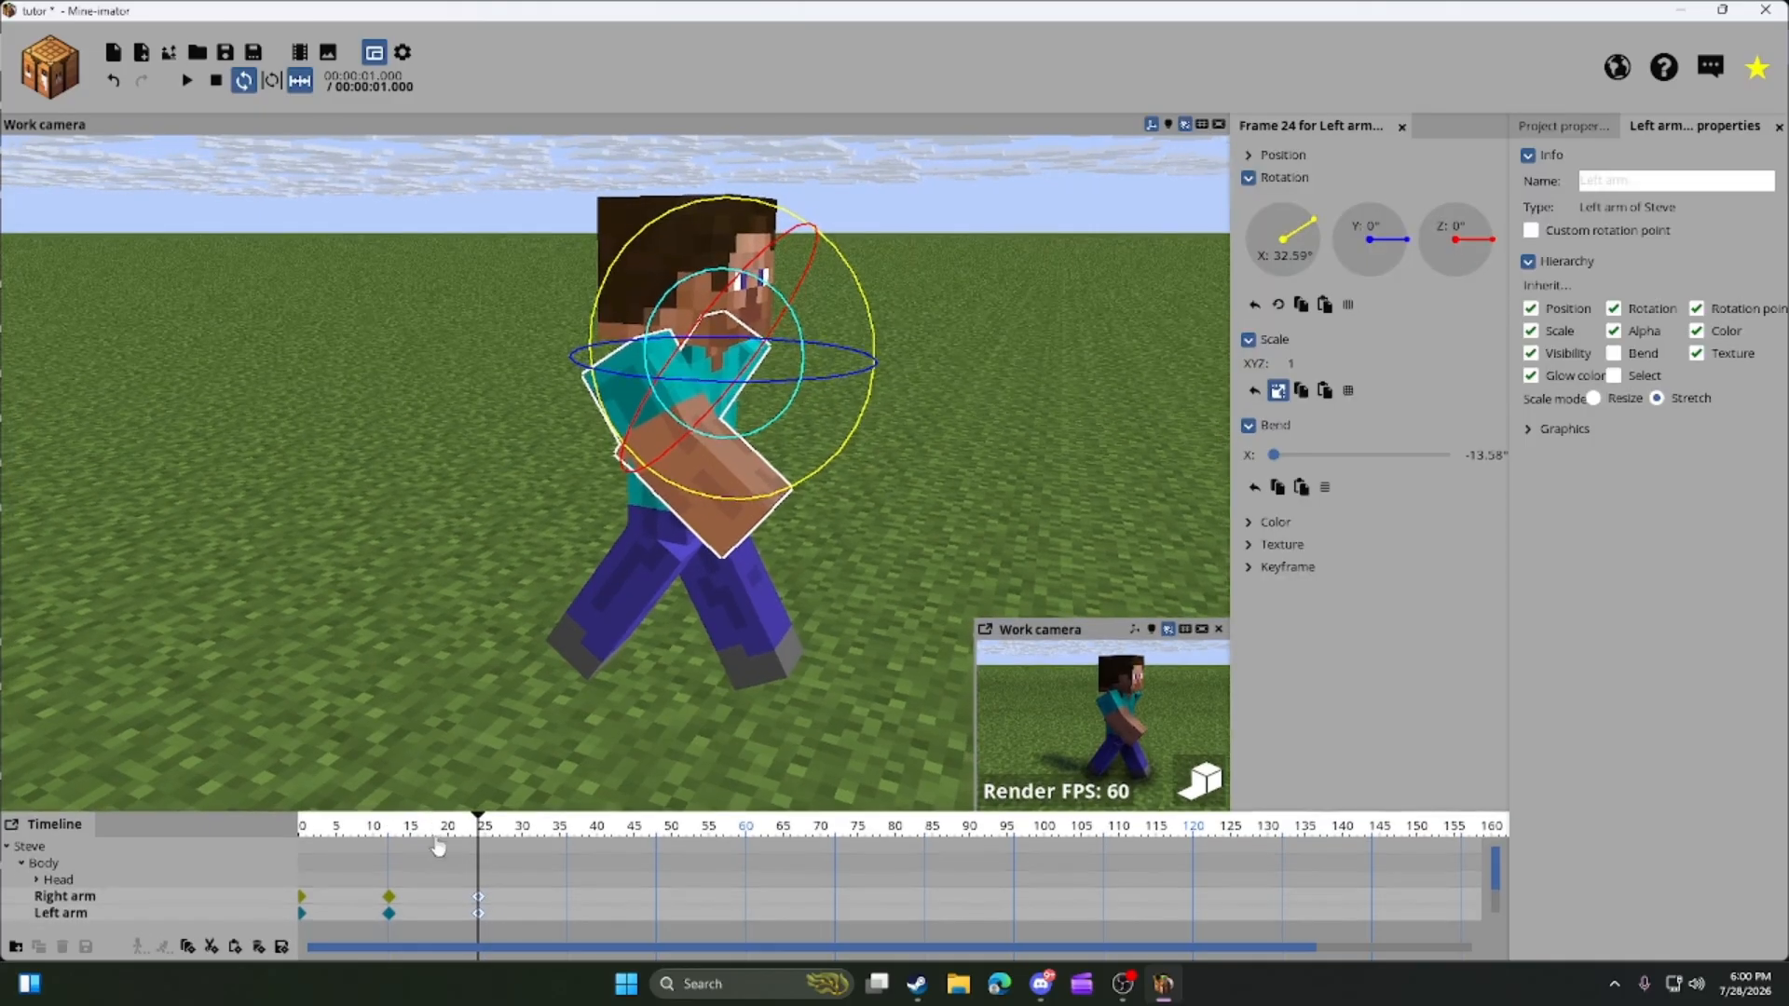
pyautogui.press('space')
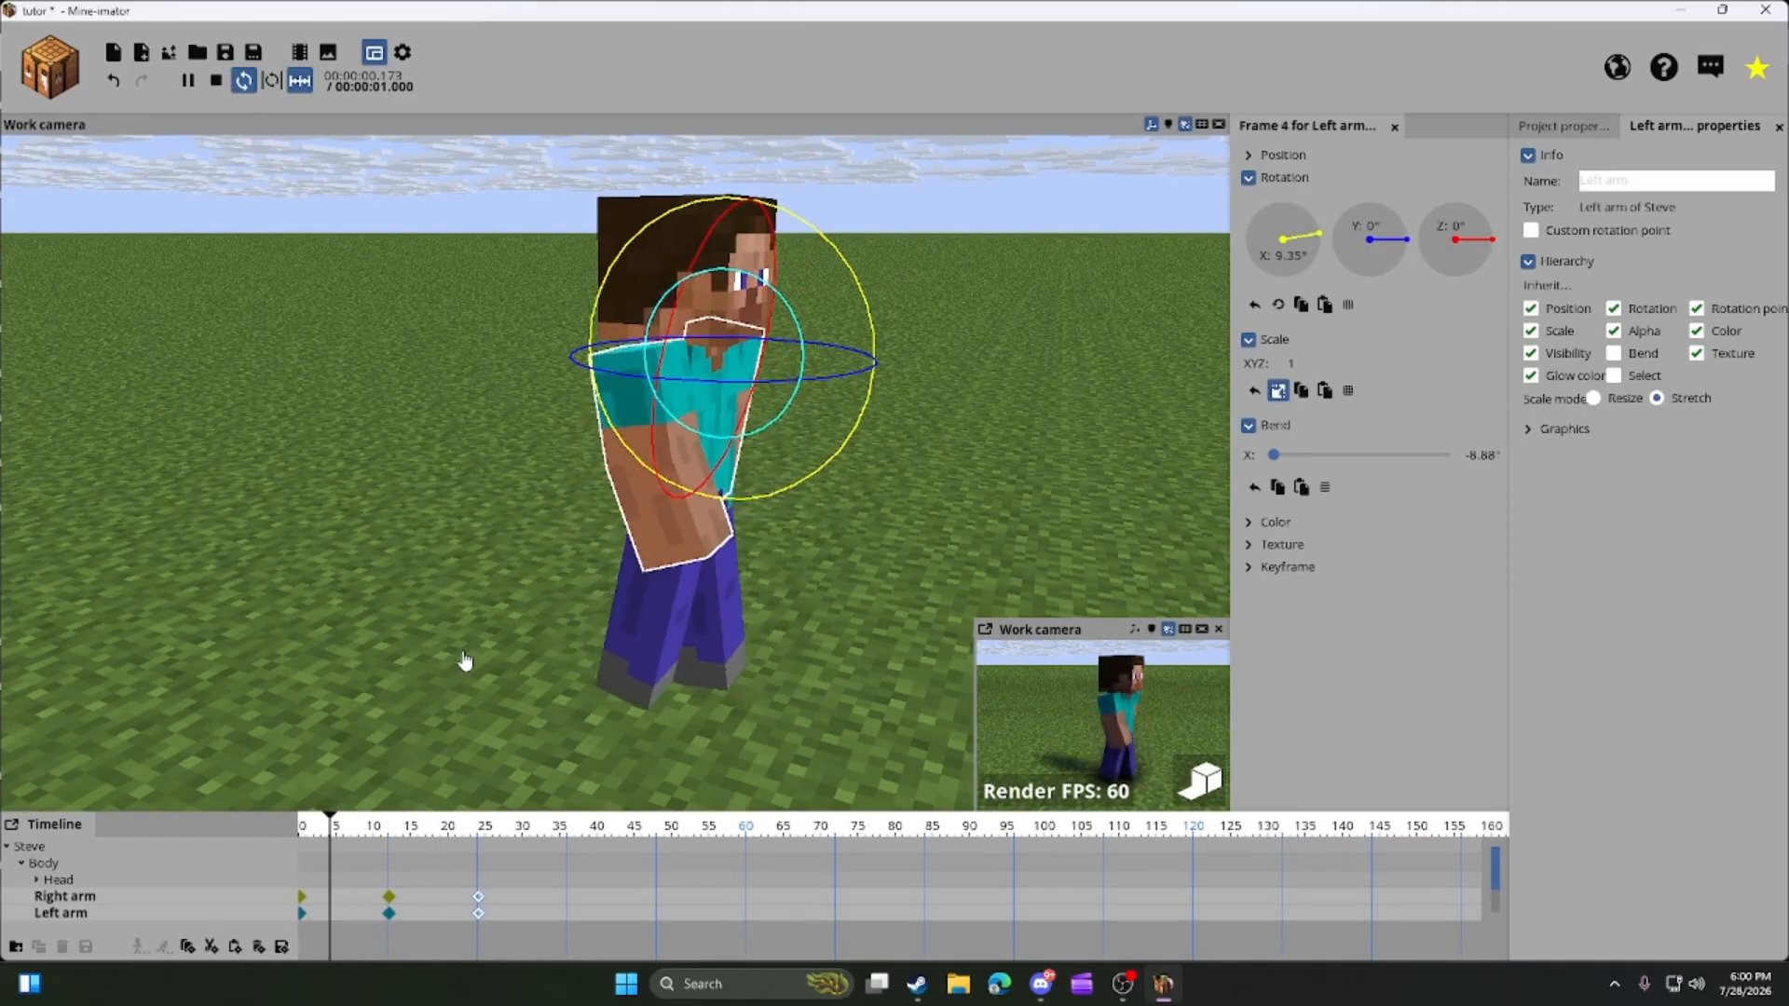
pyautogui.press('space')
# Bend the left arm's elbow slightly forward at frame 12.
pyautogui.click(398, 844)
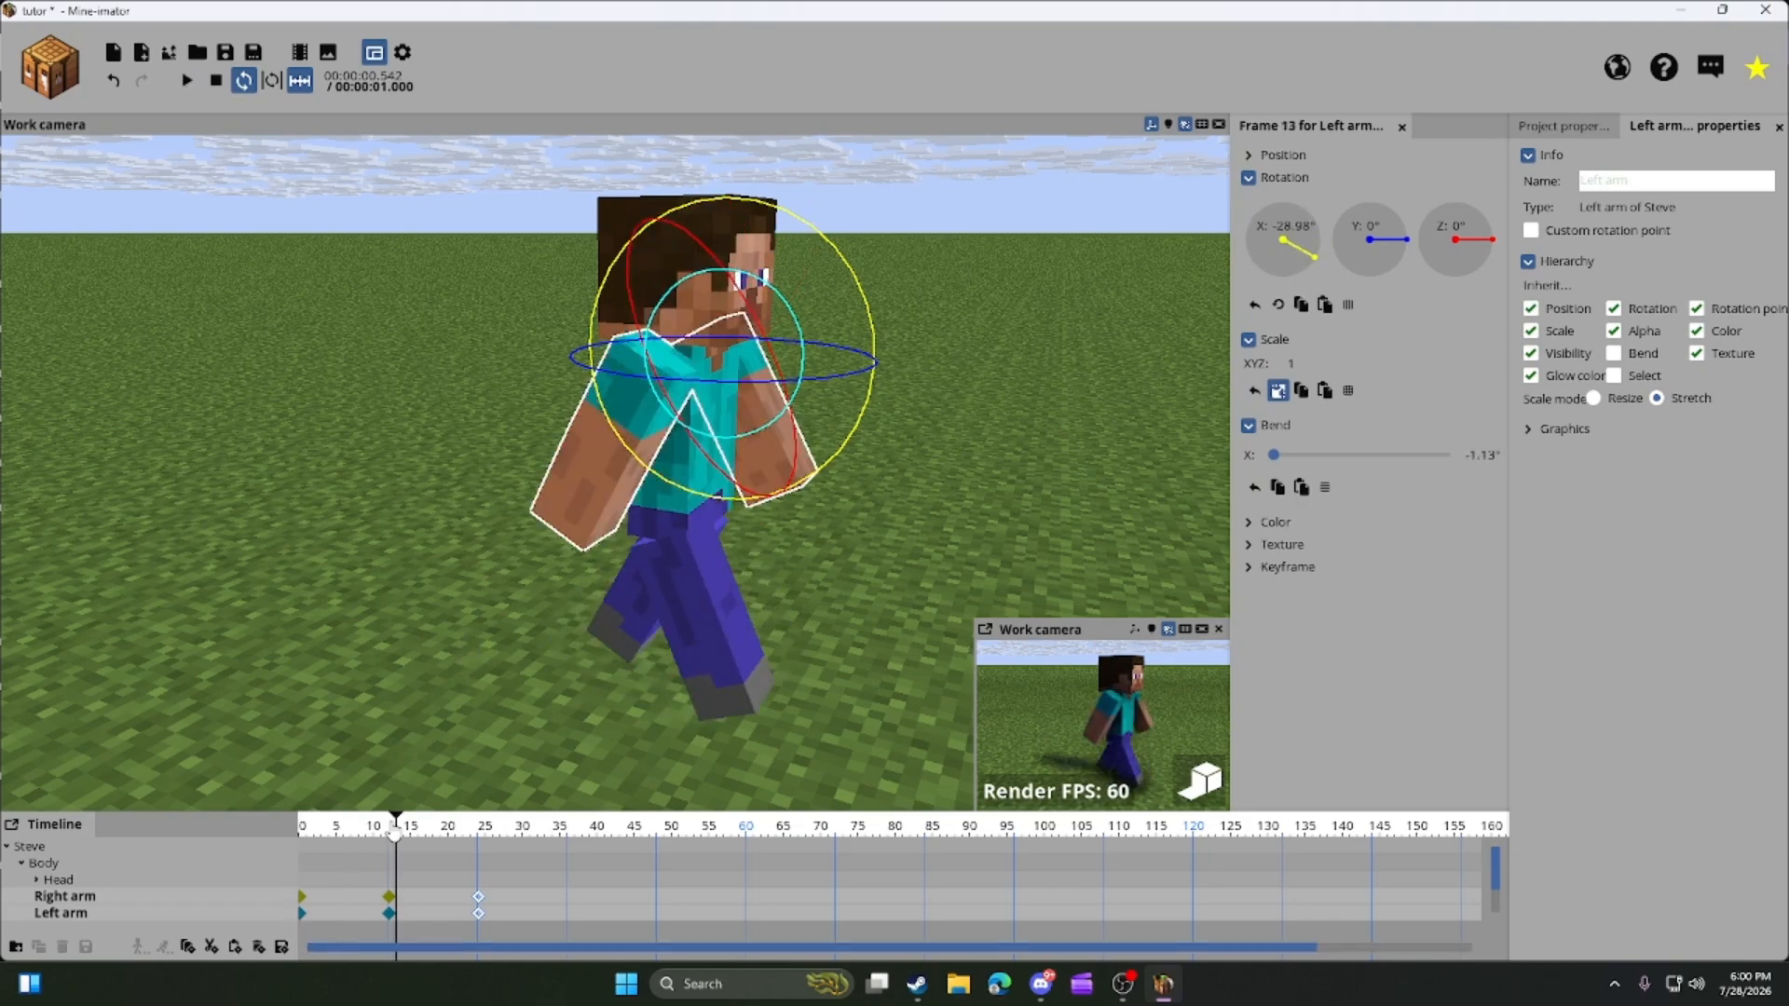
pyautogui.moveTo(394, 832); pyautogui.dragTo(390, 830)
pyautogui.click(564, 667)
pyautogui.click(799, 419)
pyautogui.click(790, 411)
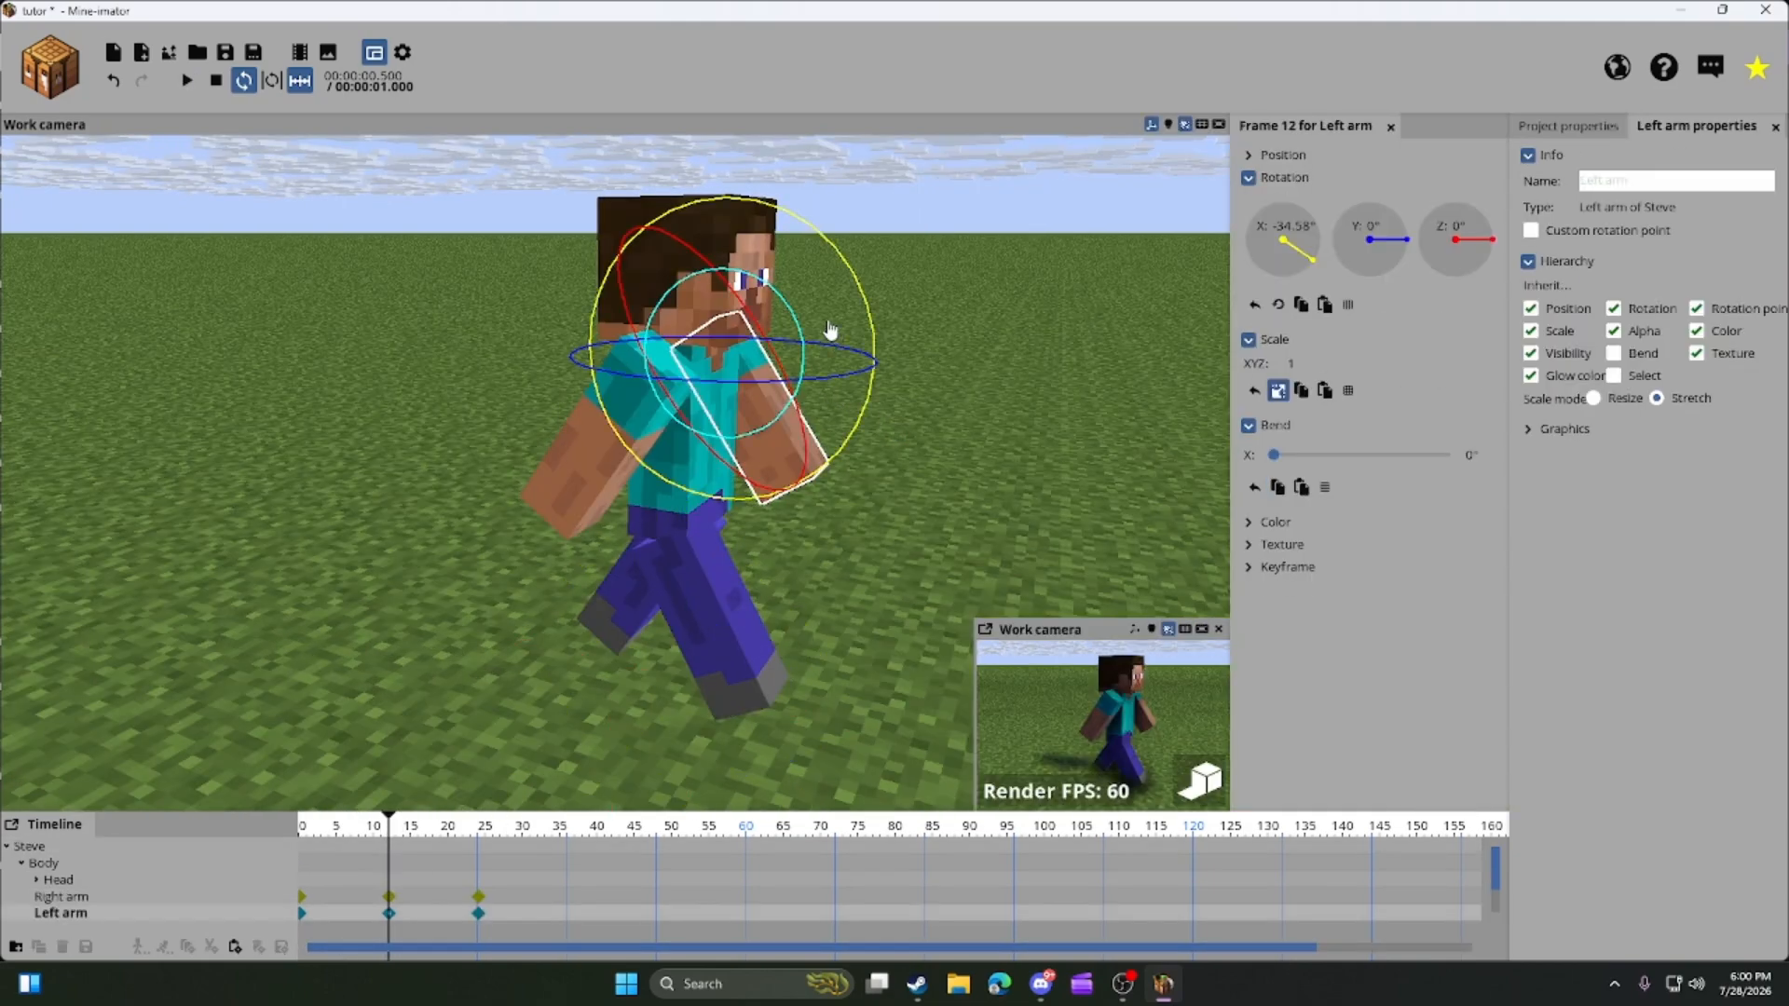
pyautogui.moveTo(799, 321); pyautogui.dragTo(773, 309)
pyautogui.click(968, 365)
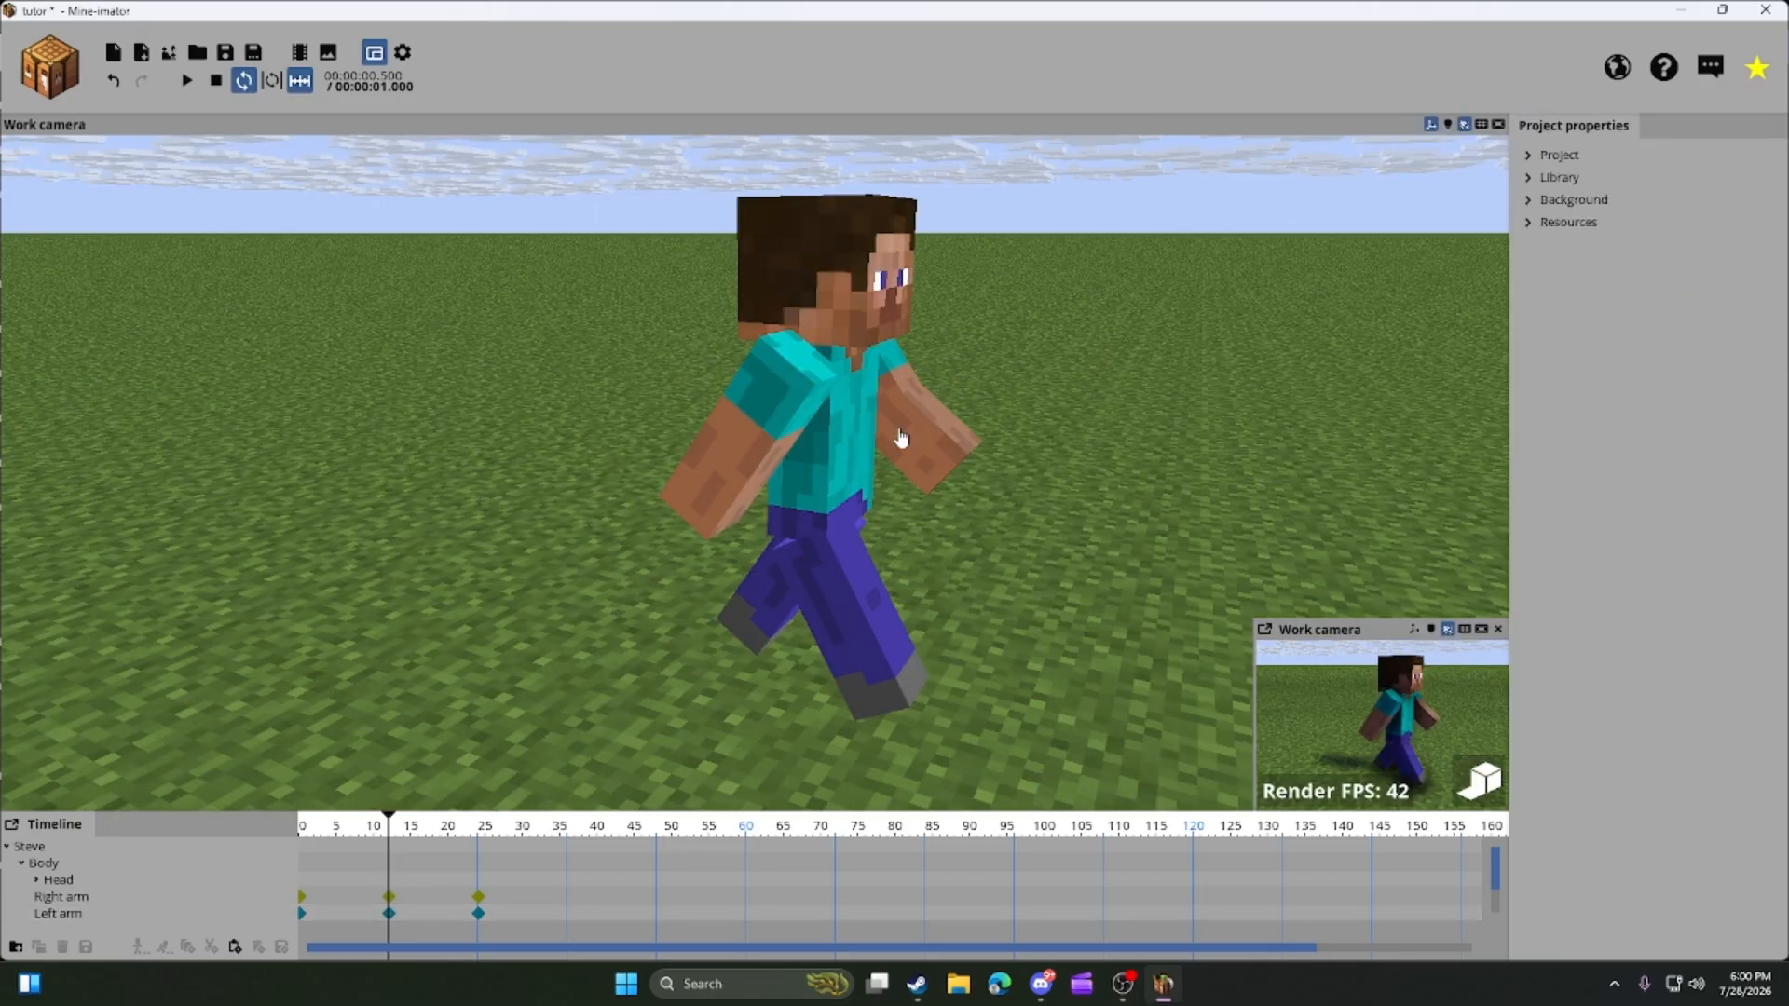
# Play back the walk cycle with the bent arms and examine it from the front.
pyautogui.moveTo(400, 820); pyautogui.dragTo(493, 832)
pyautogui.press('space')
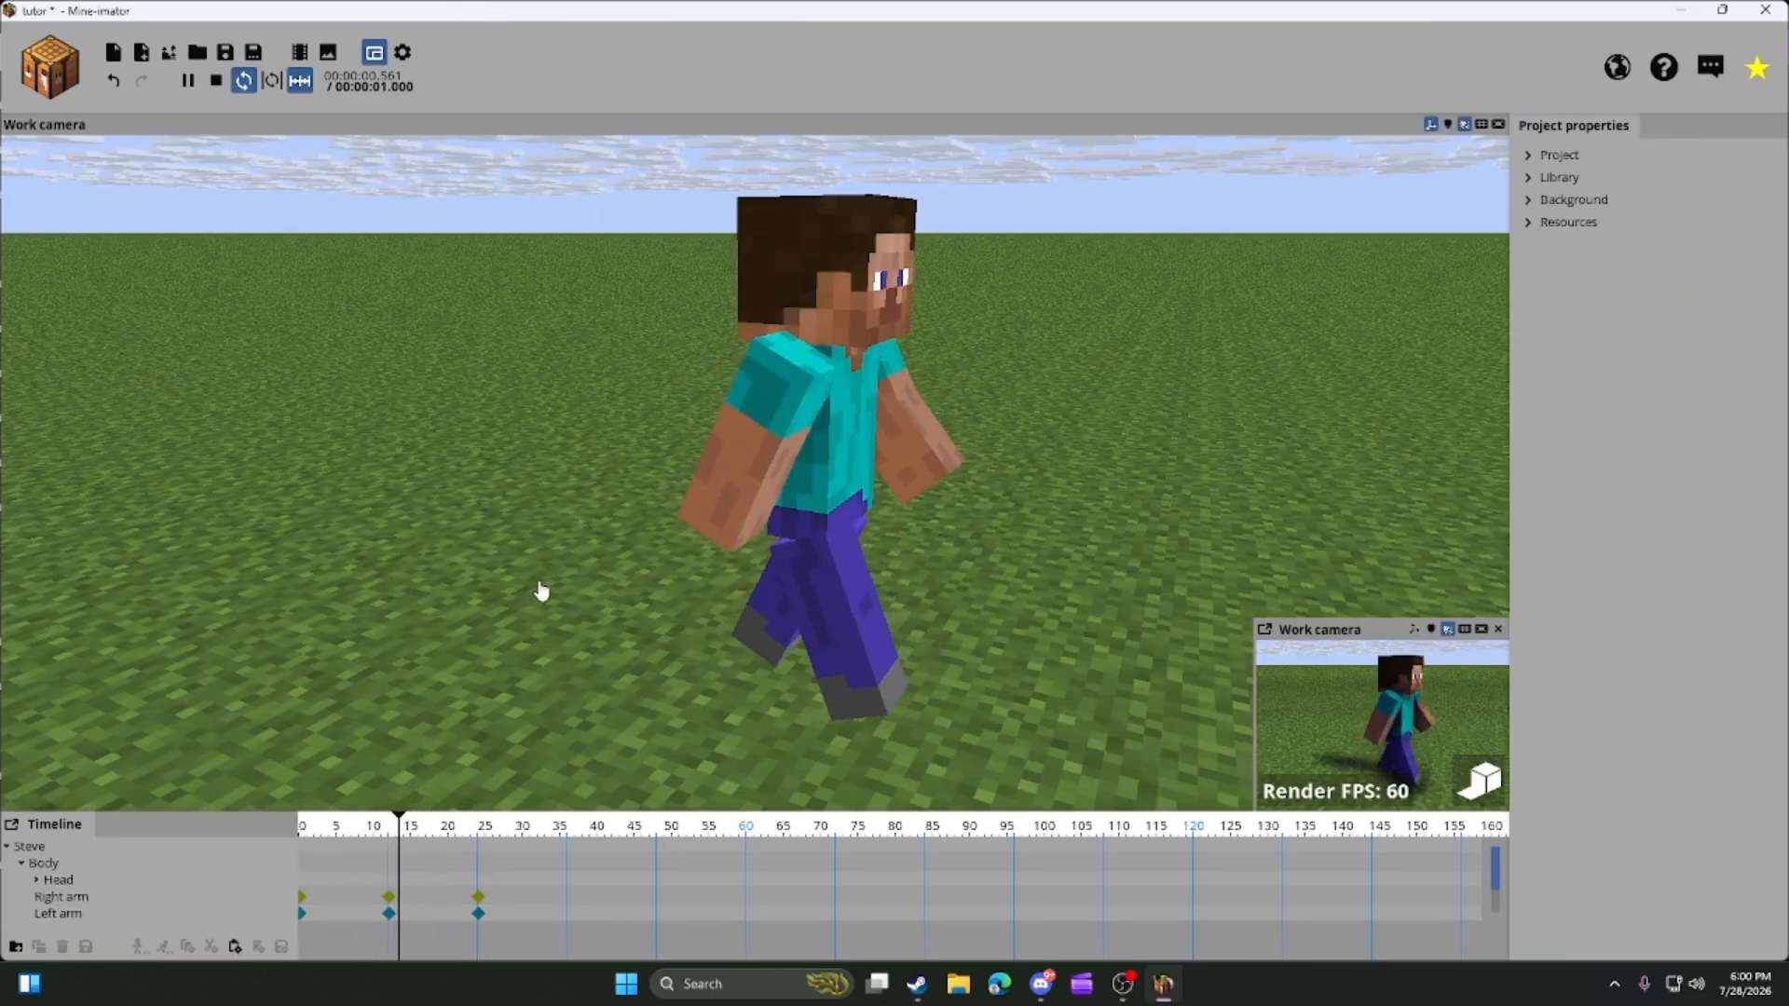
pyautogui.moveTo(576, 562)
pyautogui.mouseDown()
pyautogui.moveTo(419, 549)
pyautogui.moveTo(373, 526)
pyautogui.moveTo(591, 567)
pyautogui.mouseUp()
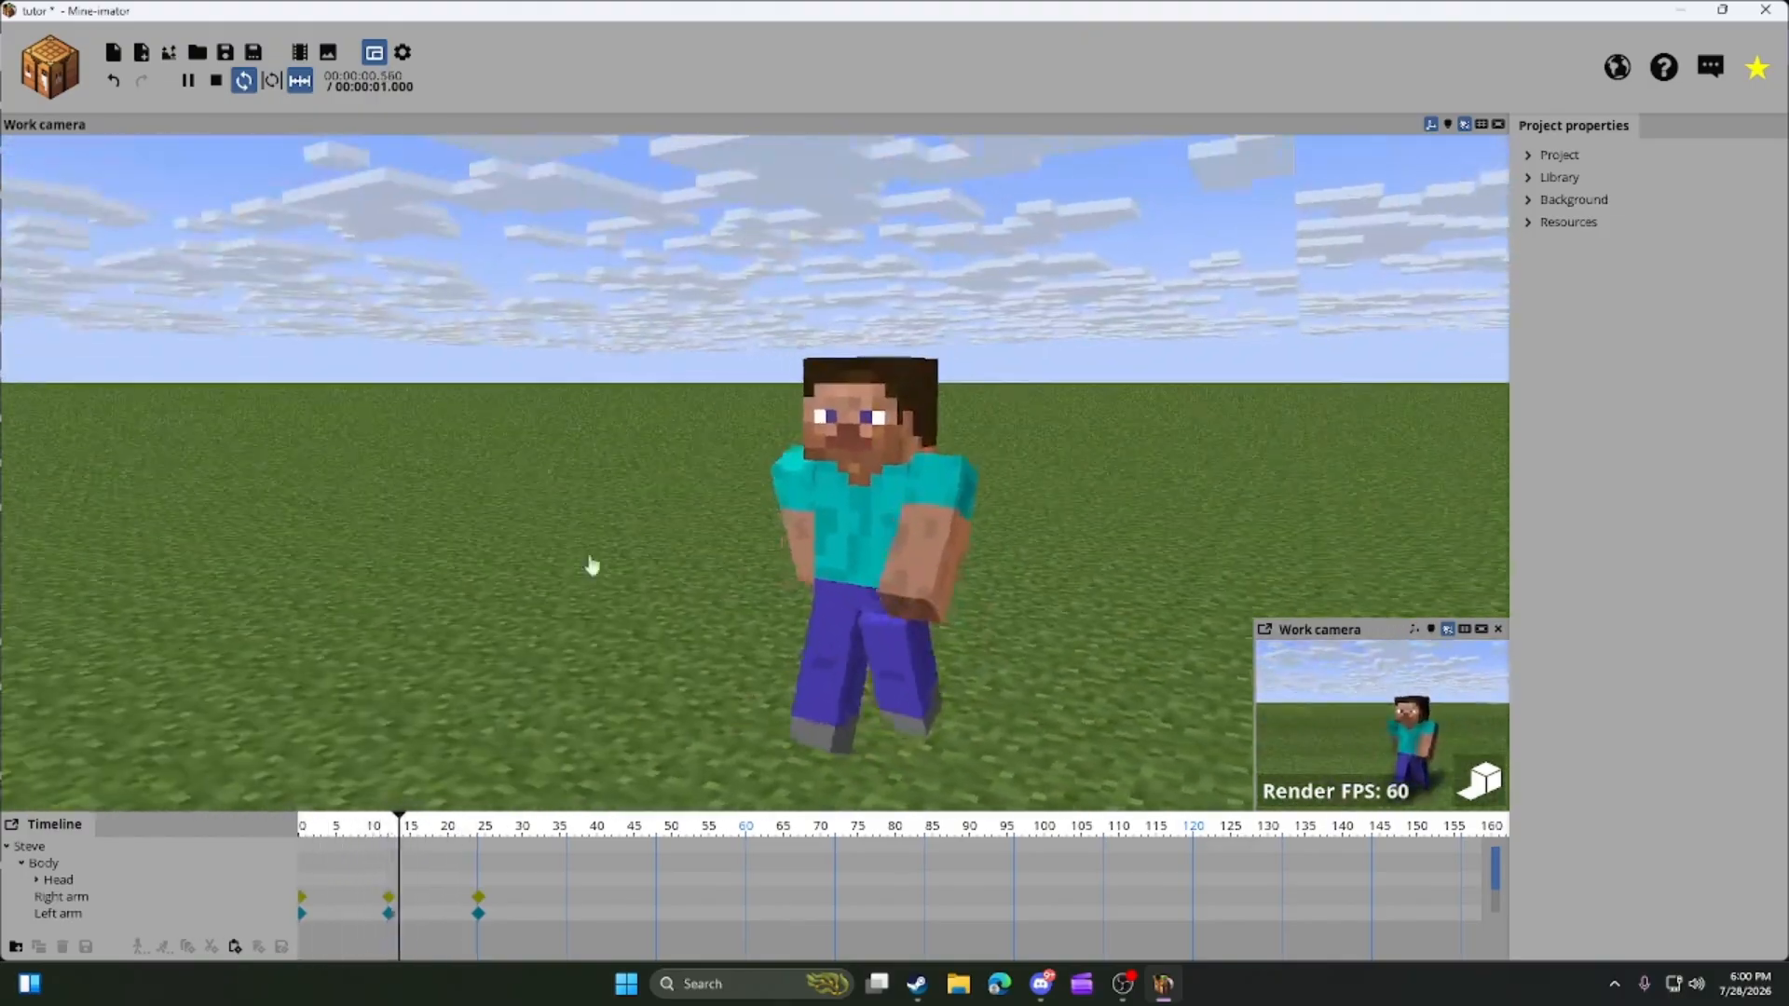
# Switch to the browser, watch the "Glory kill test (sounds)" YouTube video, and return to Mine-imator.
pyautogui.click(1003, 981)
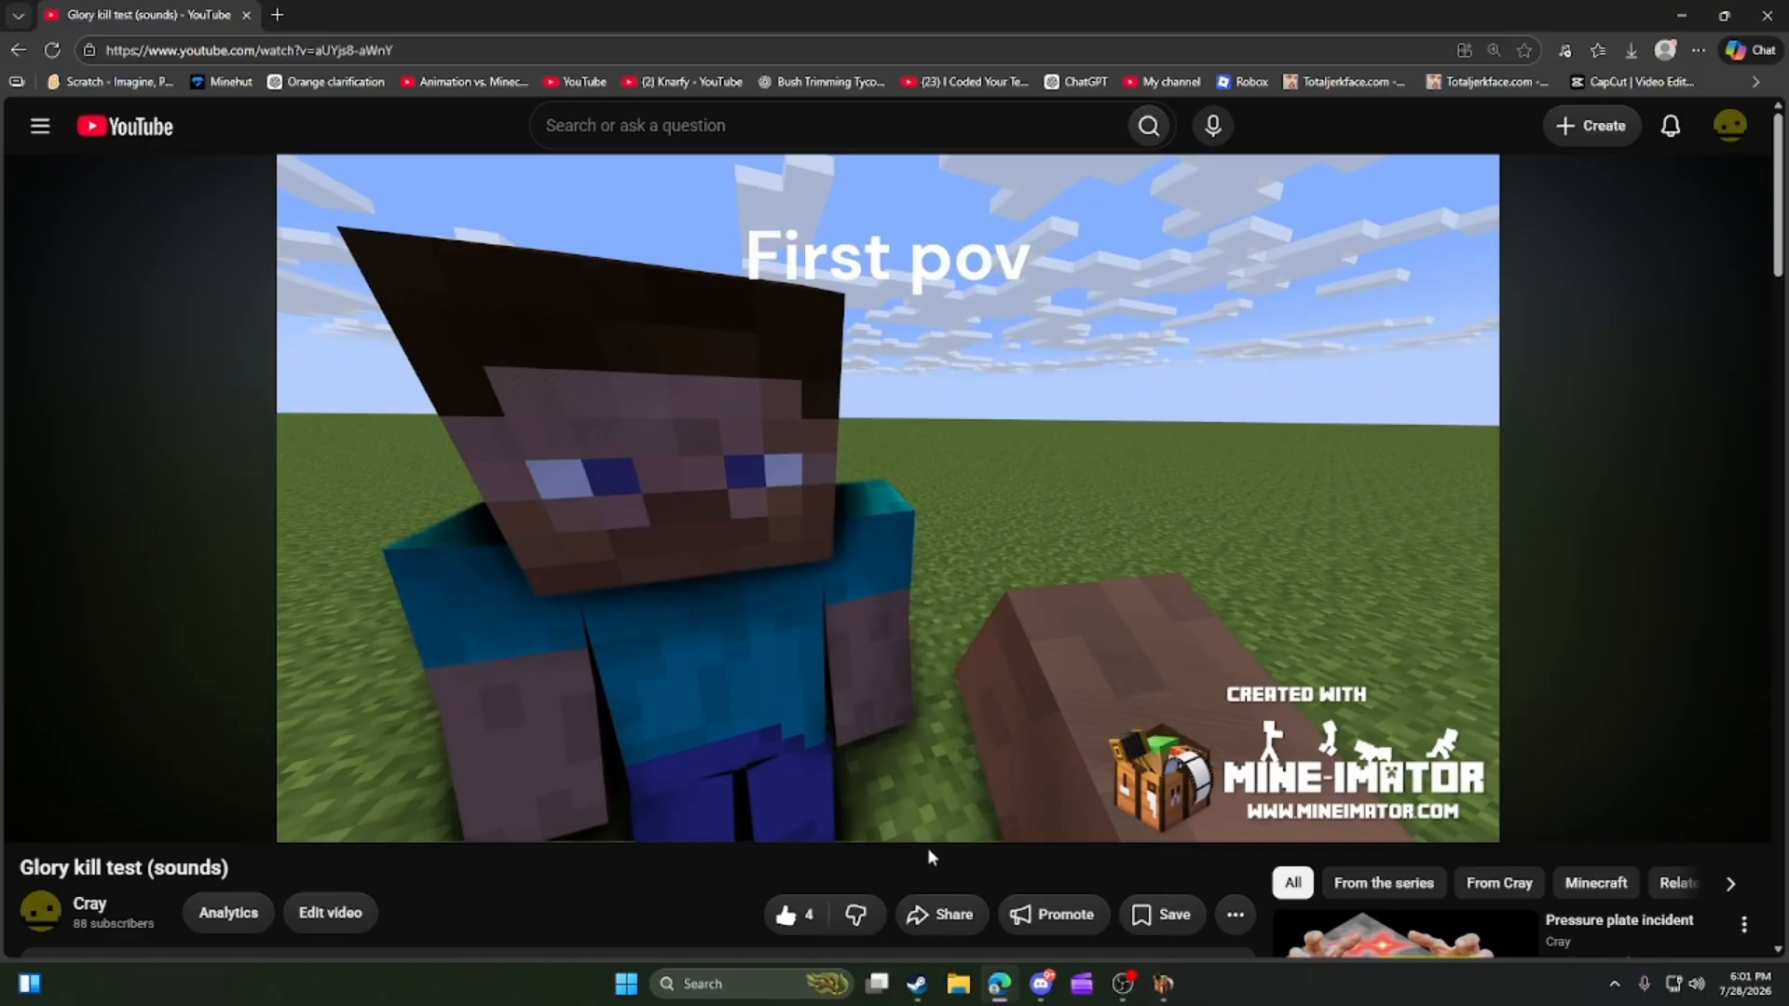
pyautogui.moveTo(846, 833)
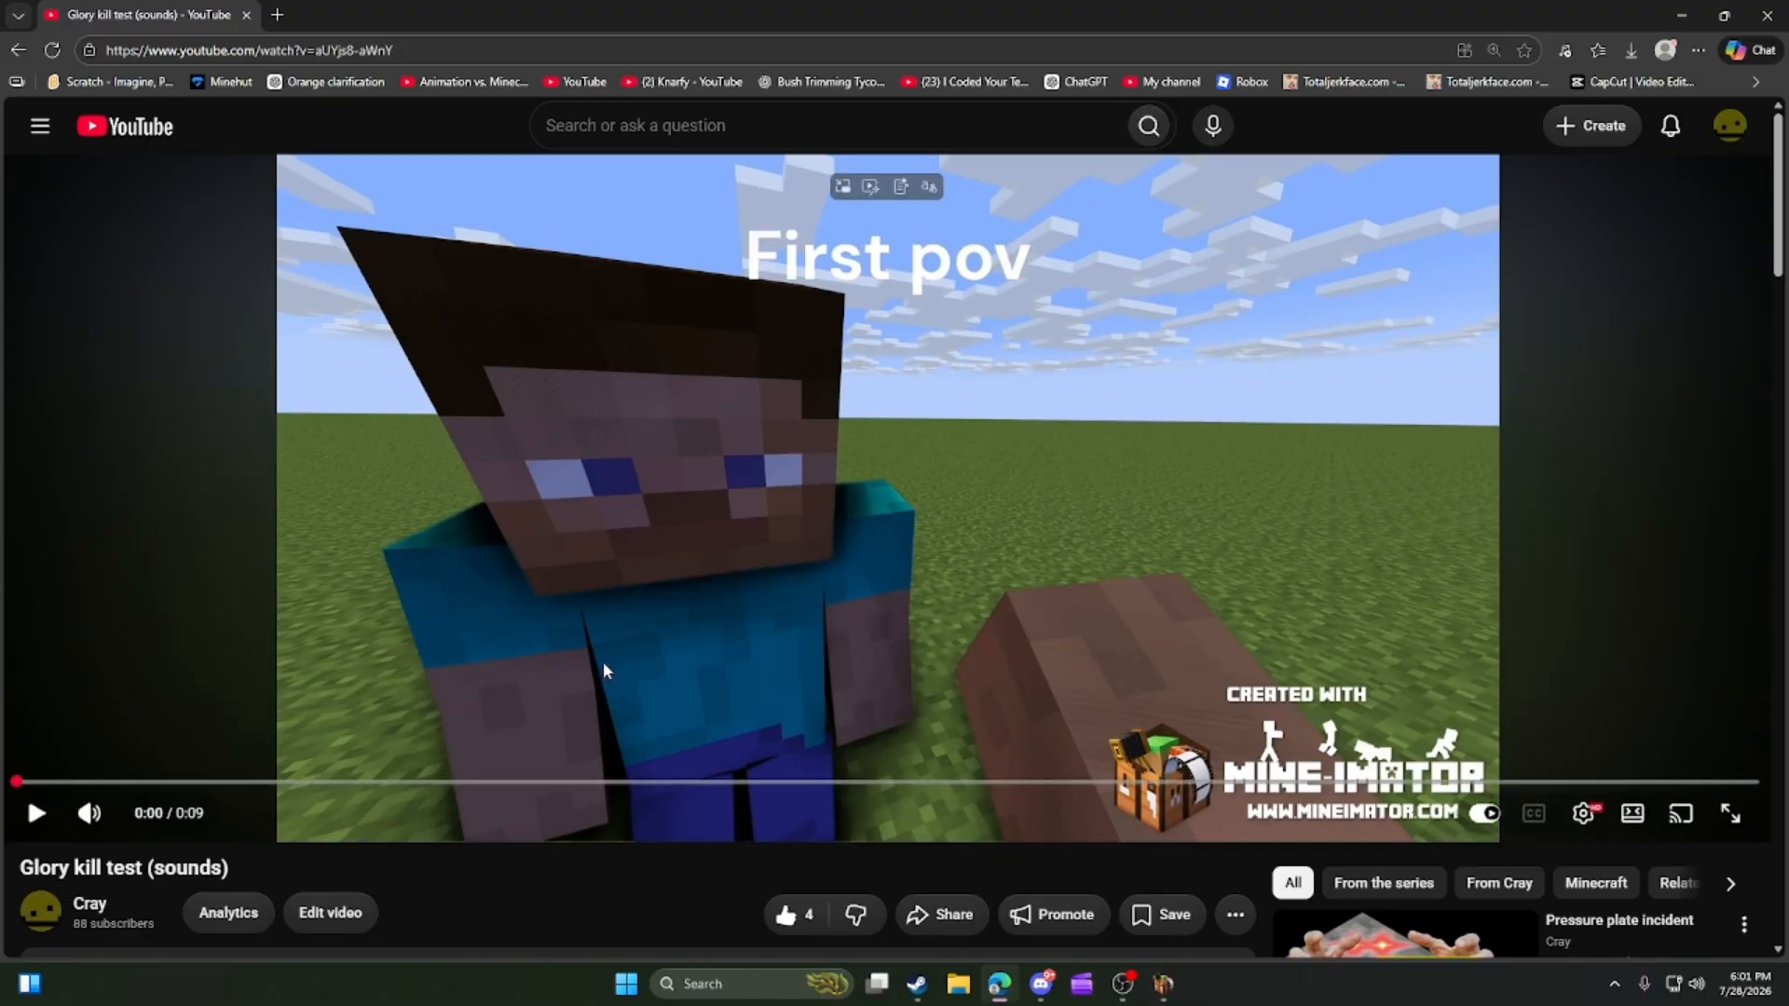
pyautogui.click(781, 494)
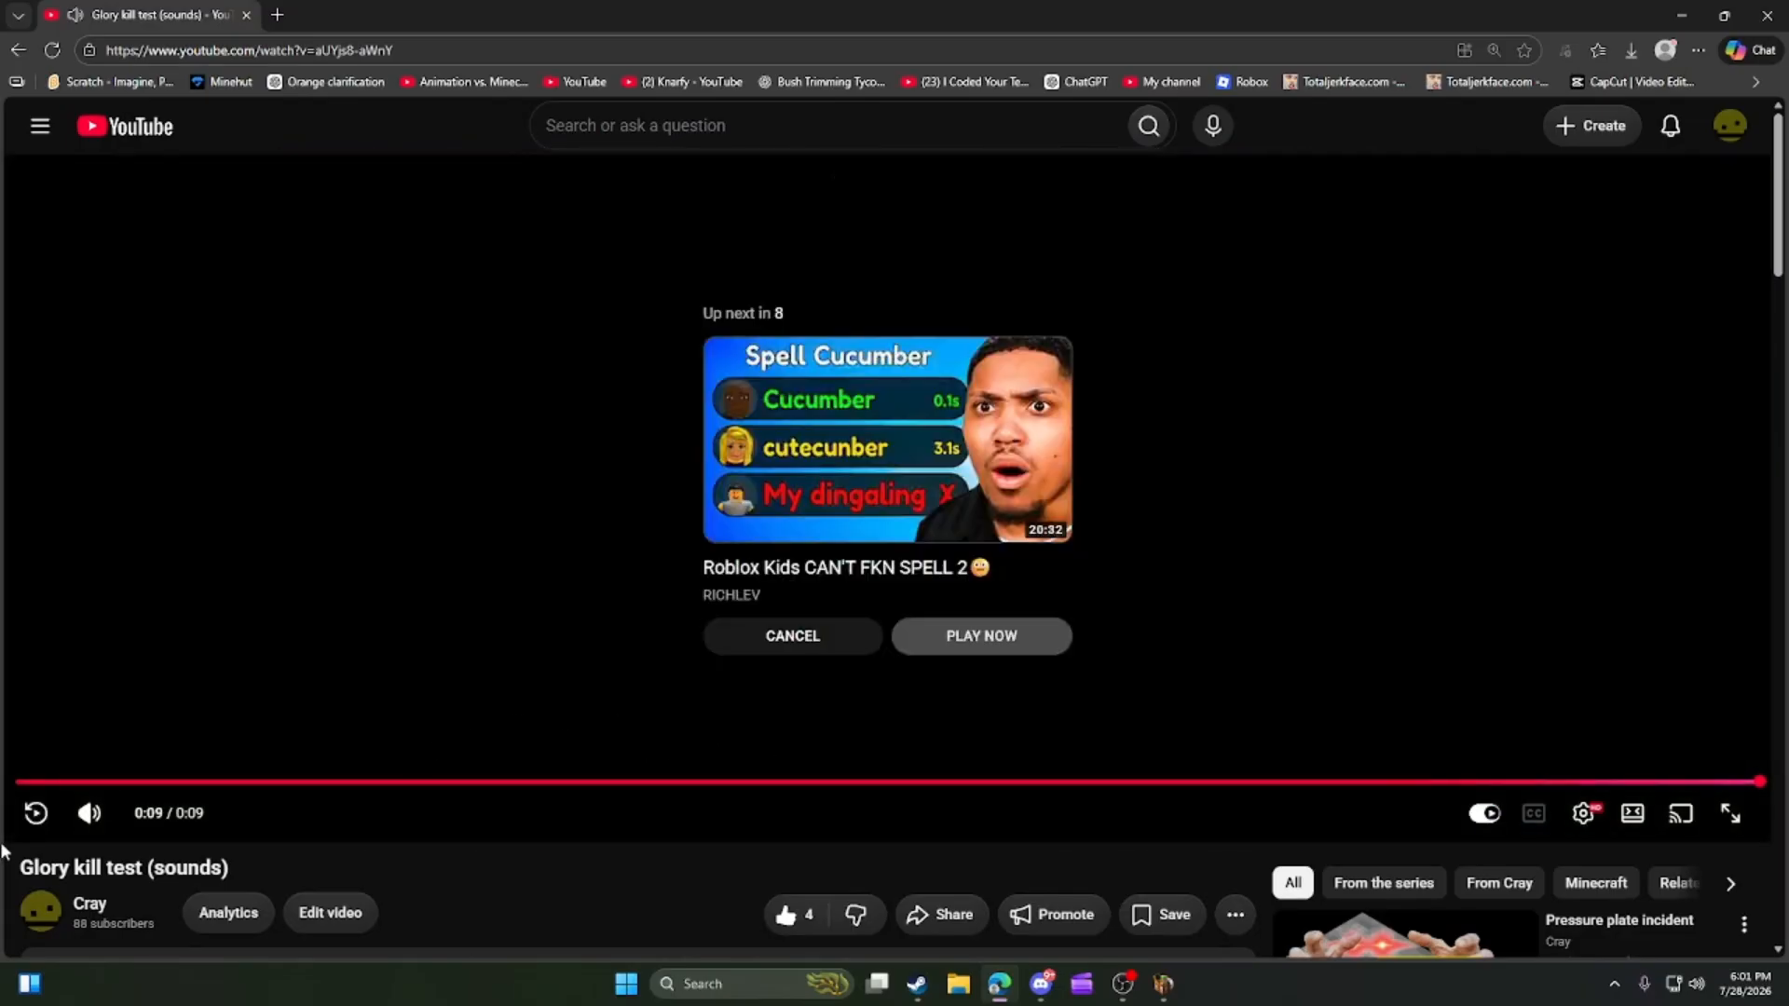
pyautogui.click(34, 814)
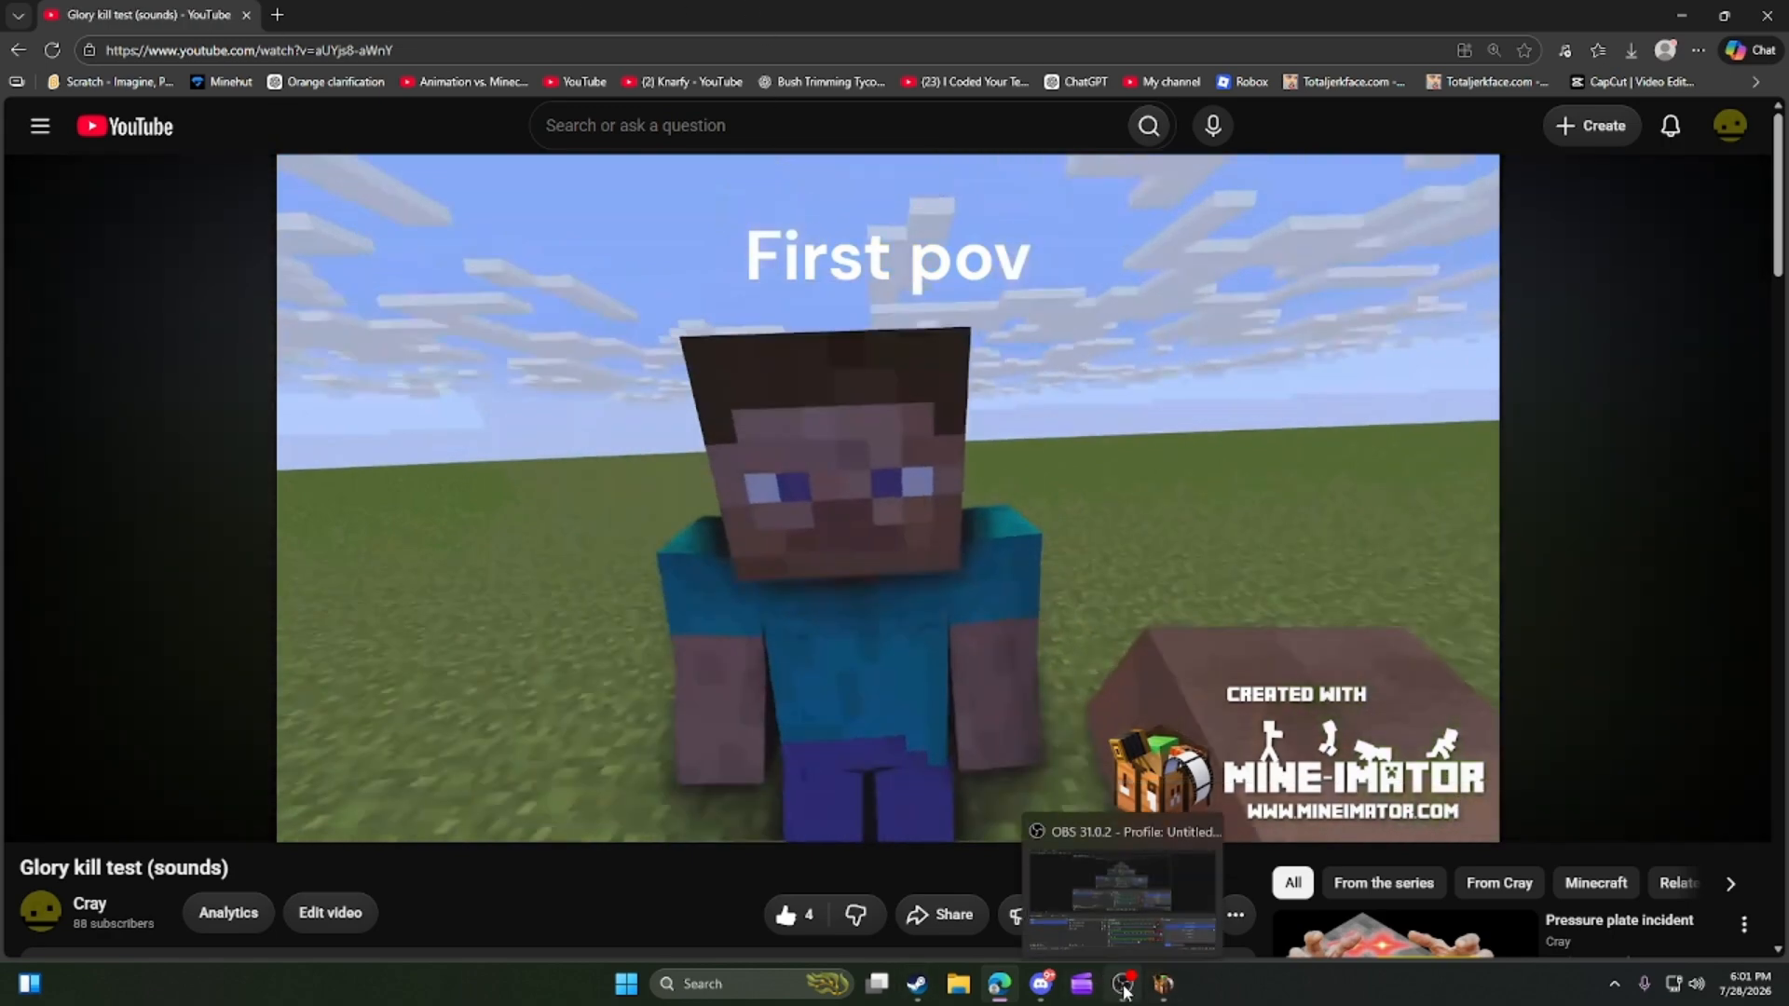
pyautogui.click(1163, 984)
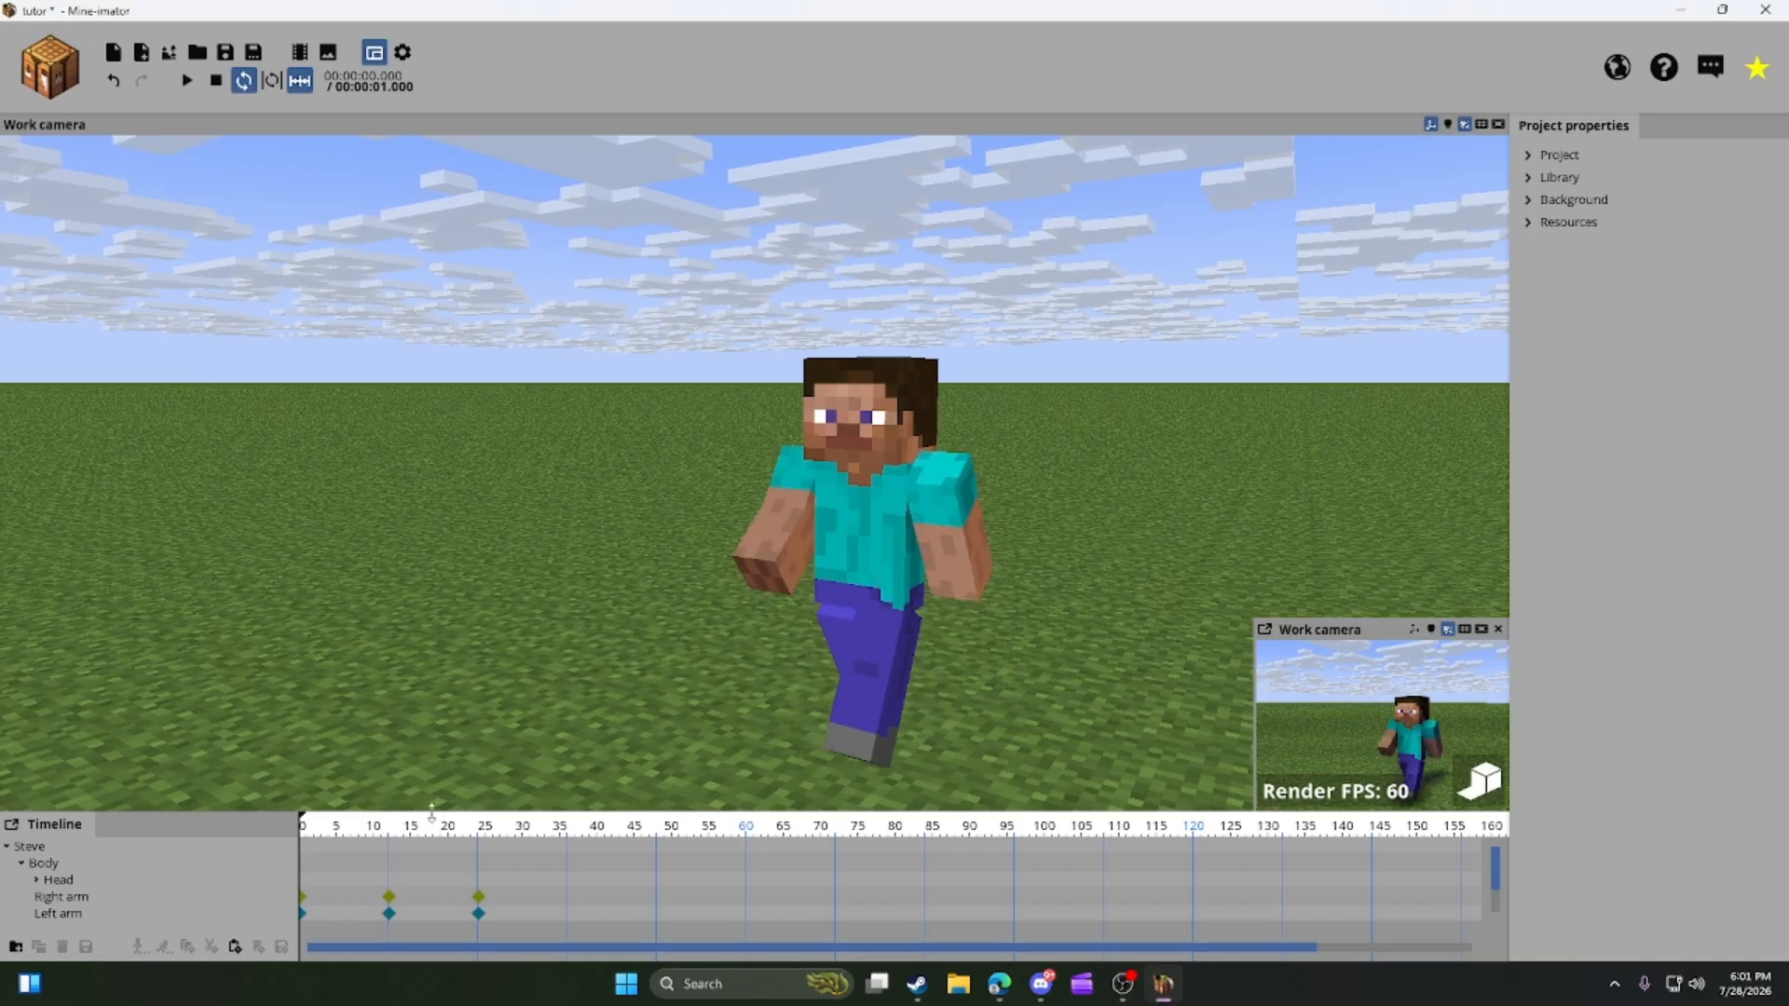
pyautogui.moveTo(627, 599); pyautogui.dragTo(564, 550, button='right')
pyautogui.press('w')
pyautogui.press('w')
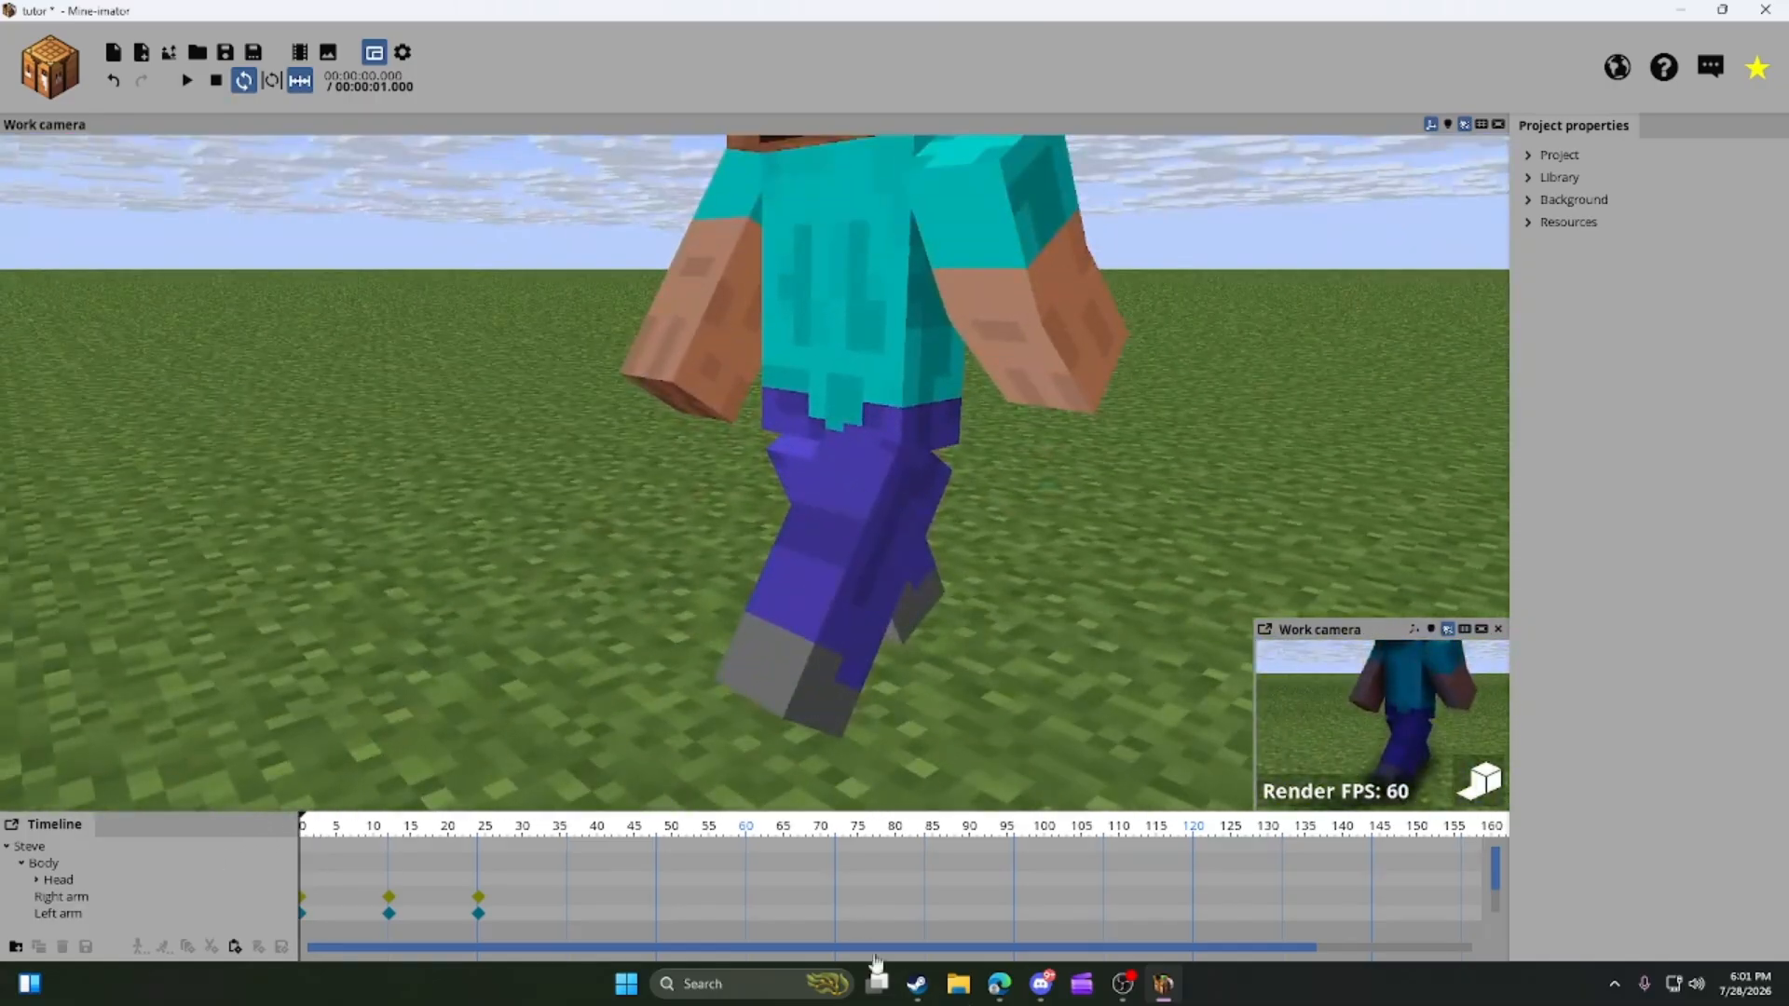
pyautogui.click(1000, 984)
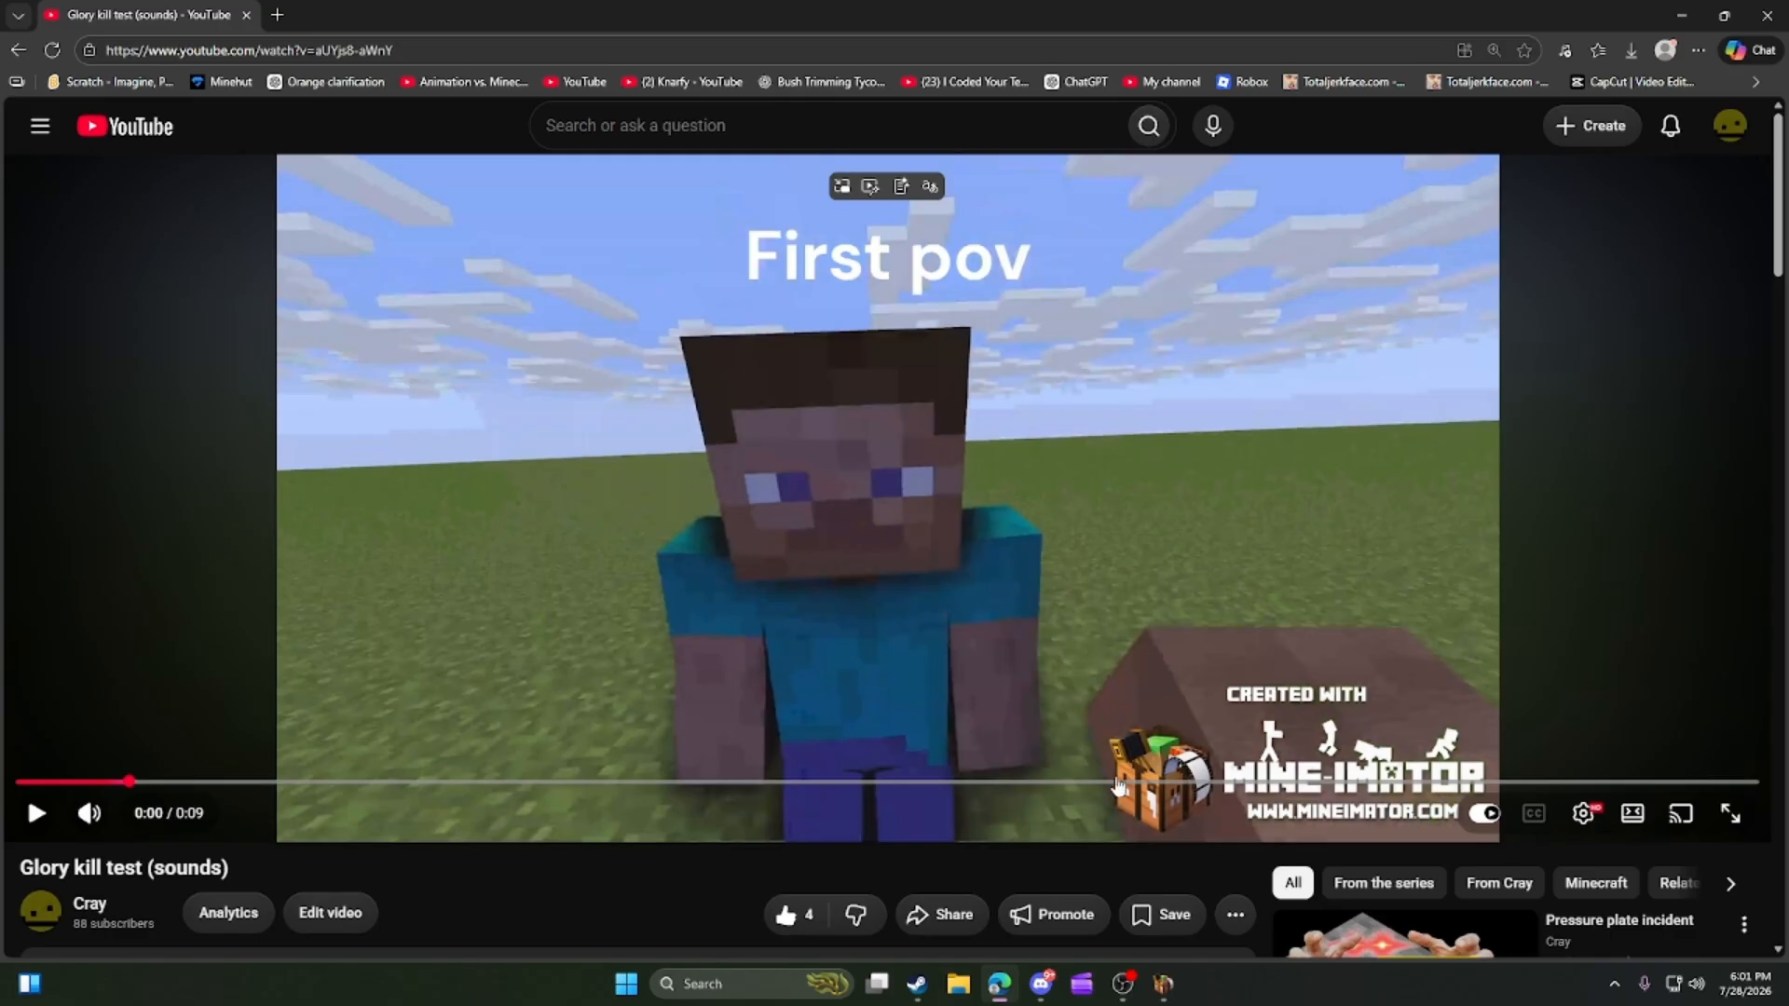
pyautogui.click(1004, 984)
pyautogui.click(1000, 982)
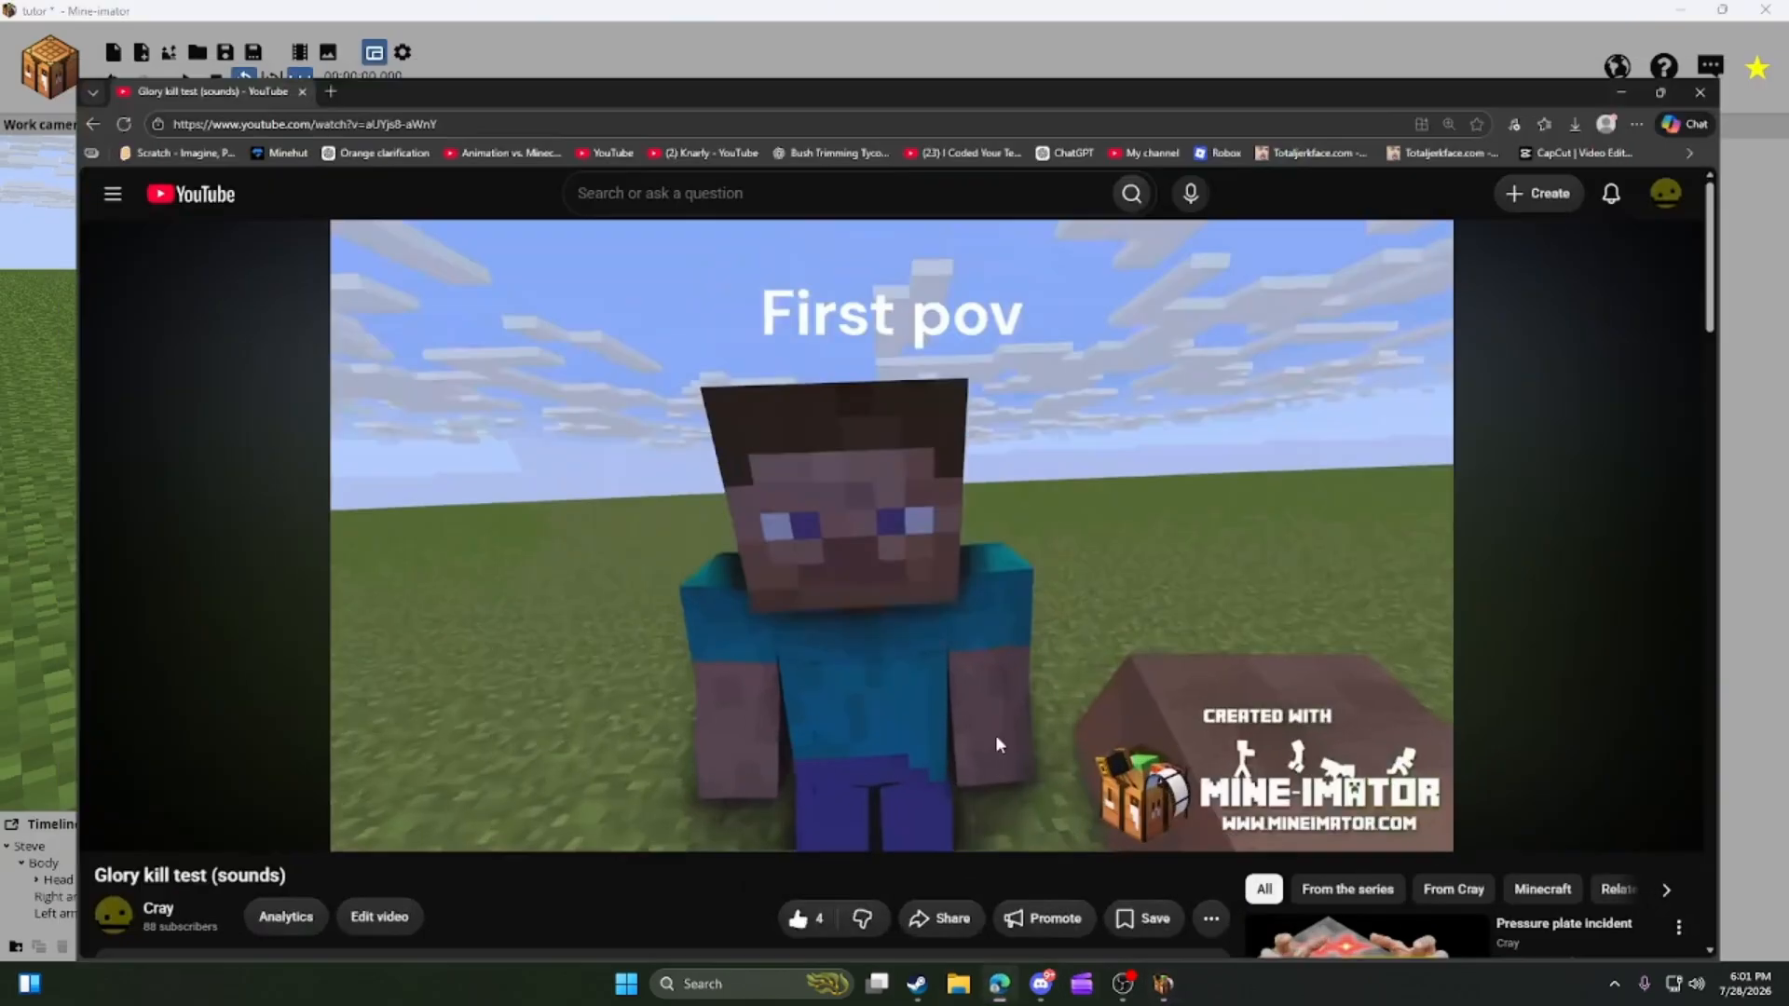
pyautogui.click(1000, 984)
# Key Steve's whole-body bob at frames 0, 6, 12, 18 and 24, raising him at frames 6 and 18 and using Z 16.57 at frames 0 and 24.
pyautogui.press('d')
pyautogui.moveTo(1038, 546); pyautogui.dragTo(986, 617, button='right')
pyautogui.moveTo(403, 810); pyautogui.dragTo(281, 868)
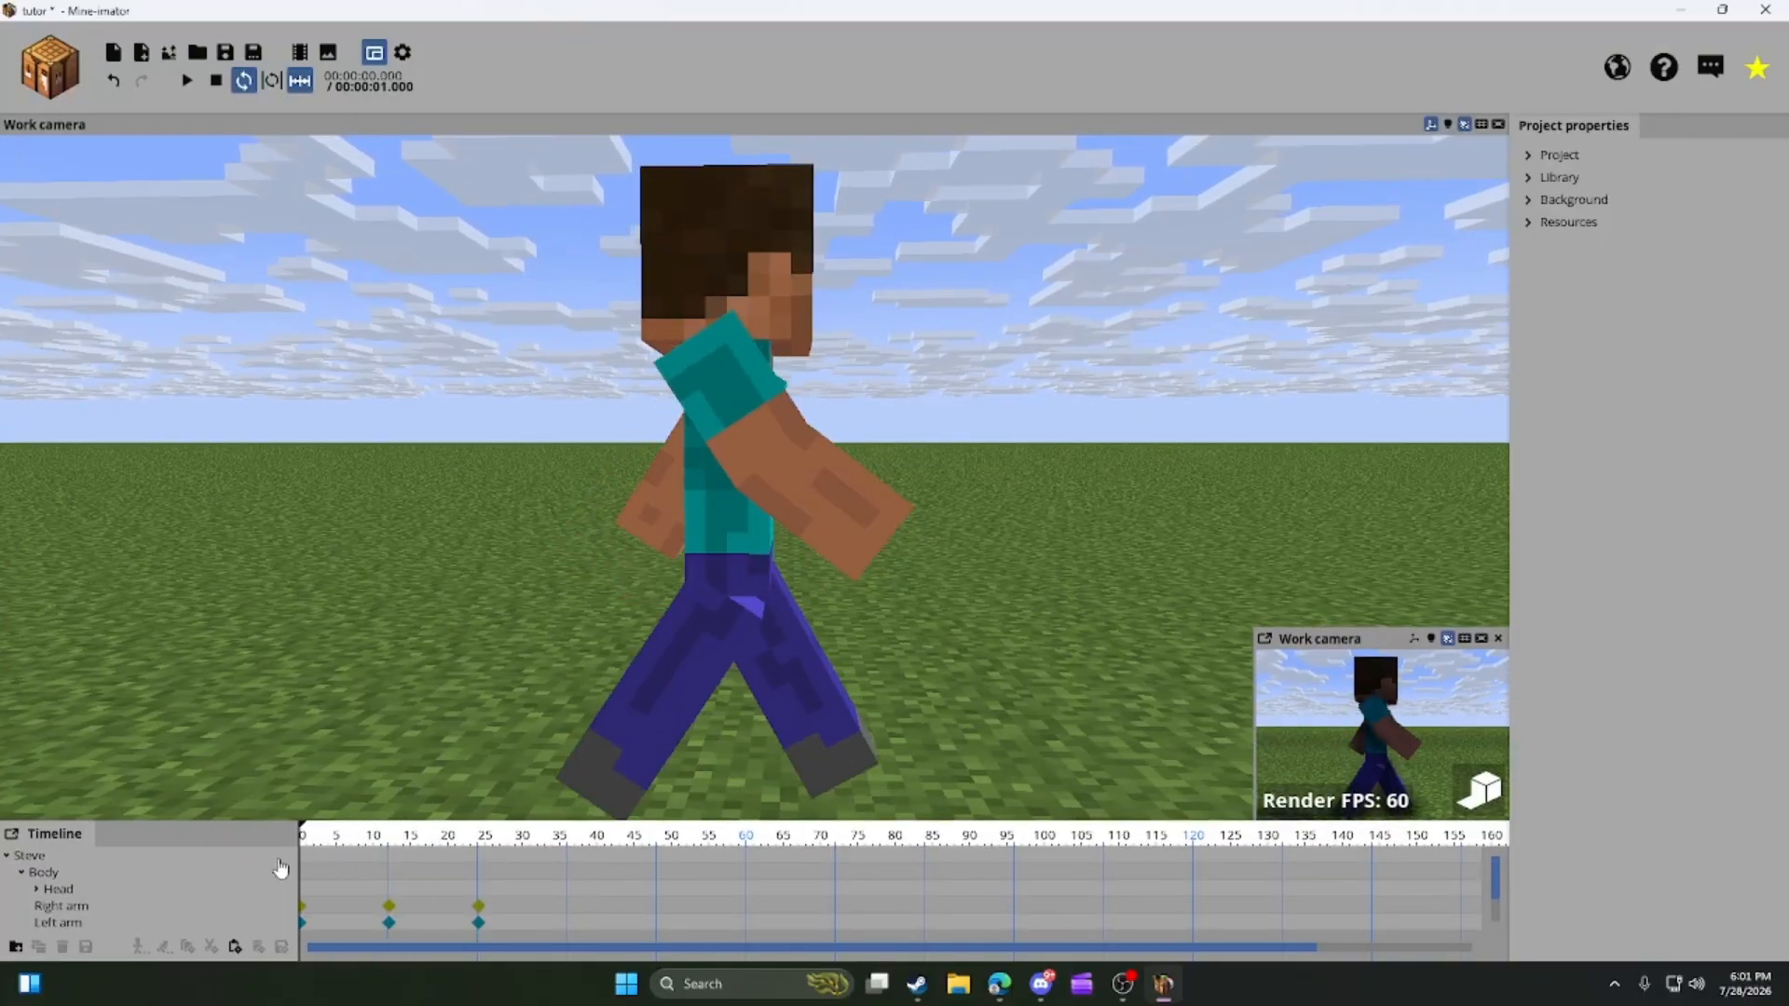
pyautogui.click(392, 836)
pyautogui.moveTo(385, 829); pyautogui.dragTo(328, 836)
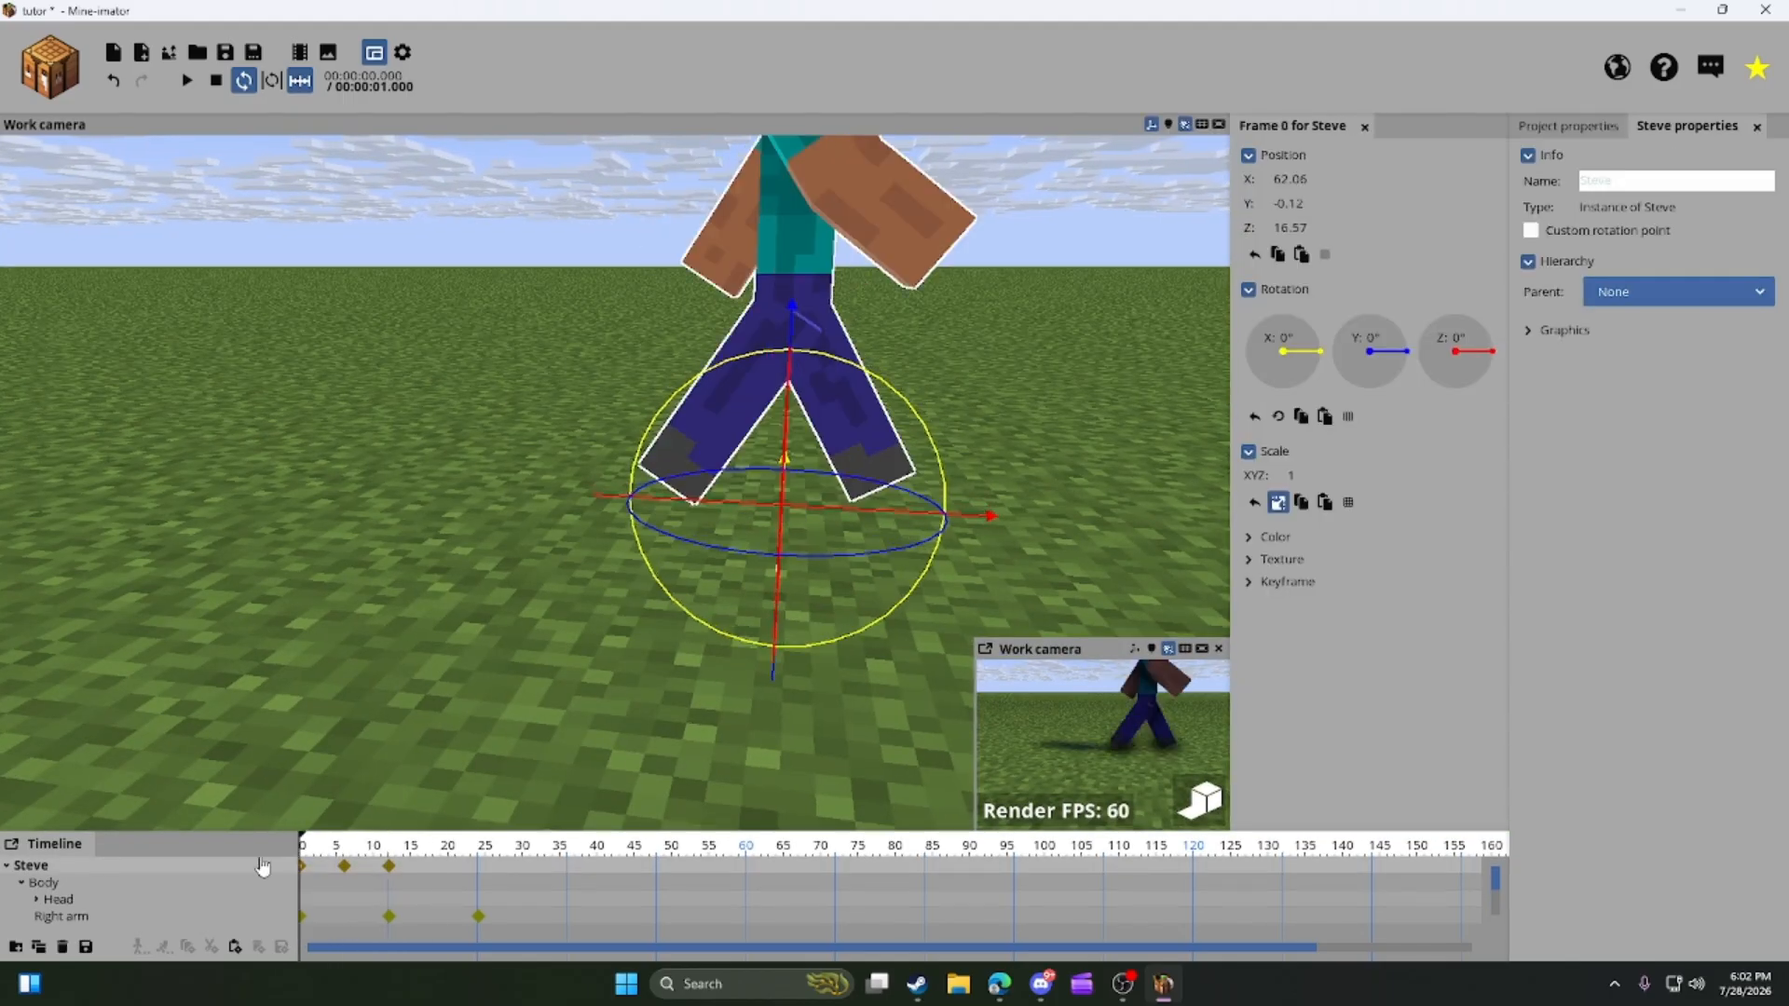
pyautogui.moveTo(263, 865); pyautogui.dragTo(474, 851)
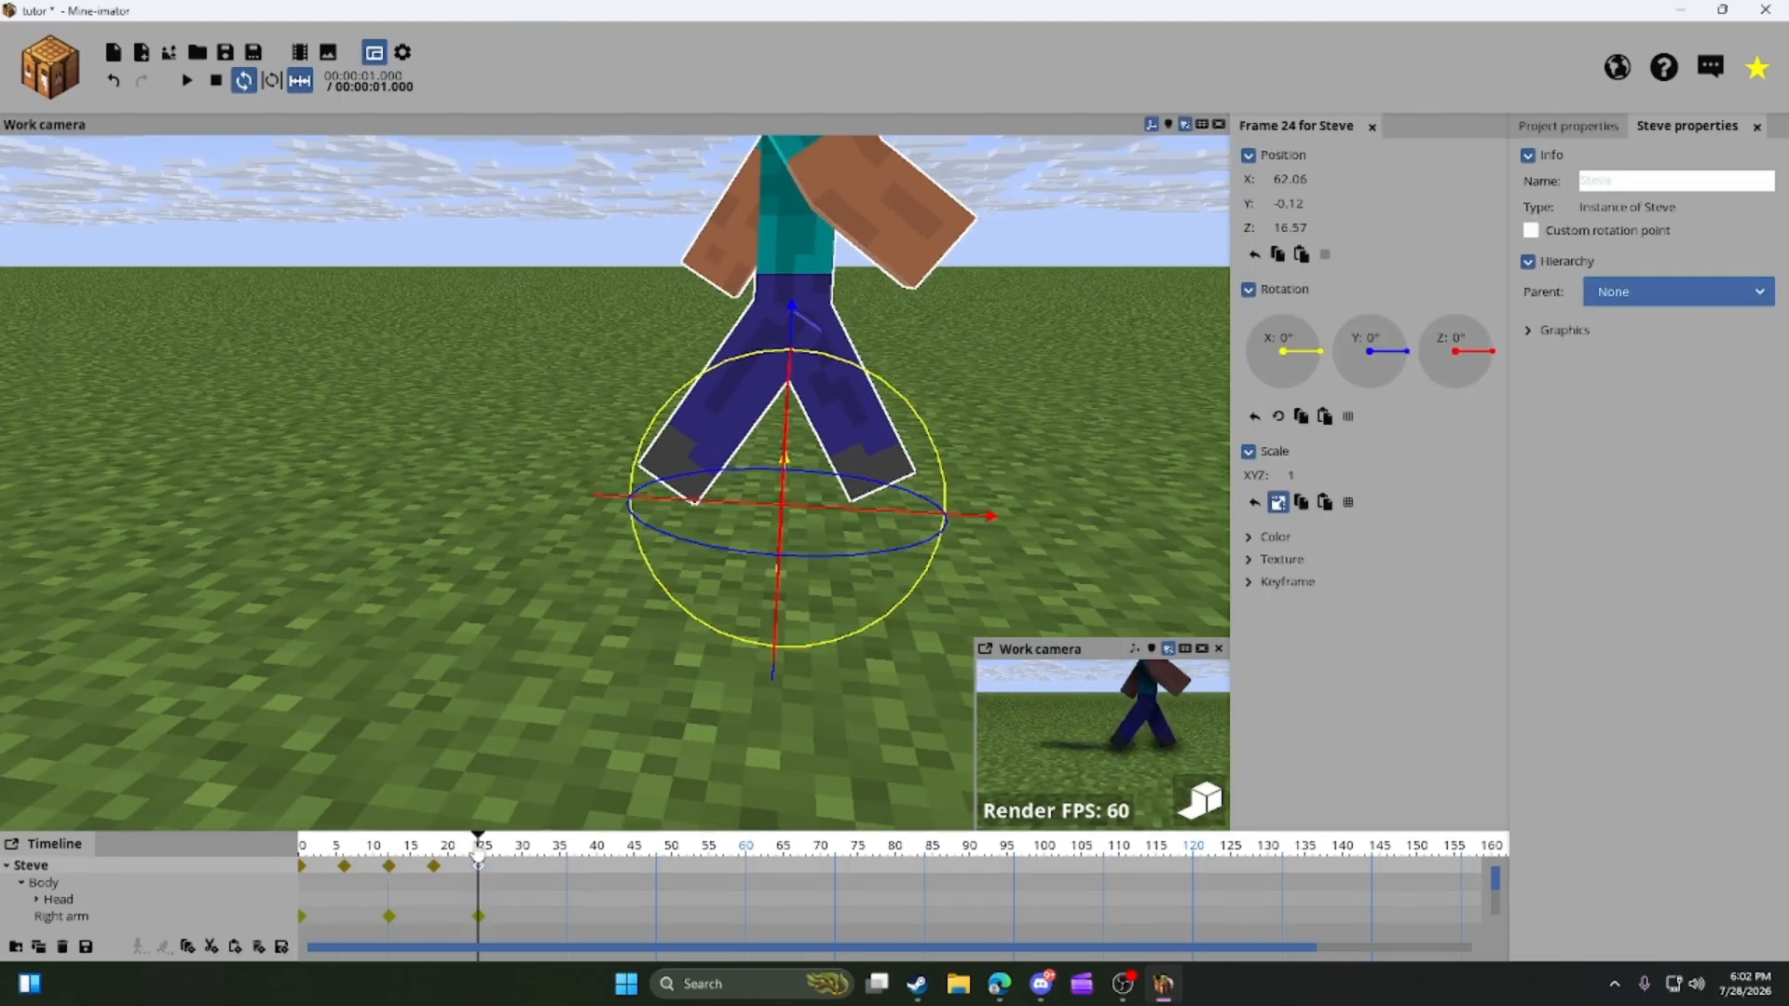
pyautogui.click(693, 639)
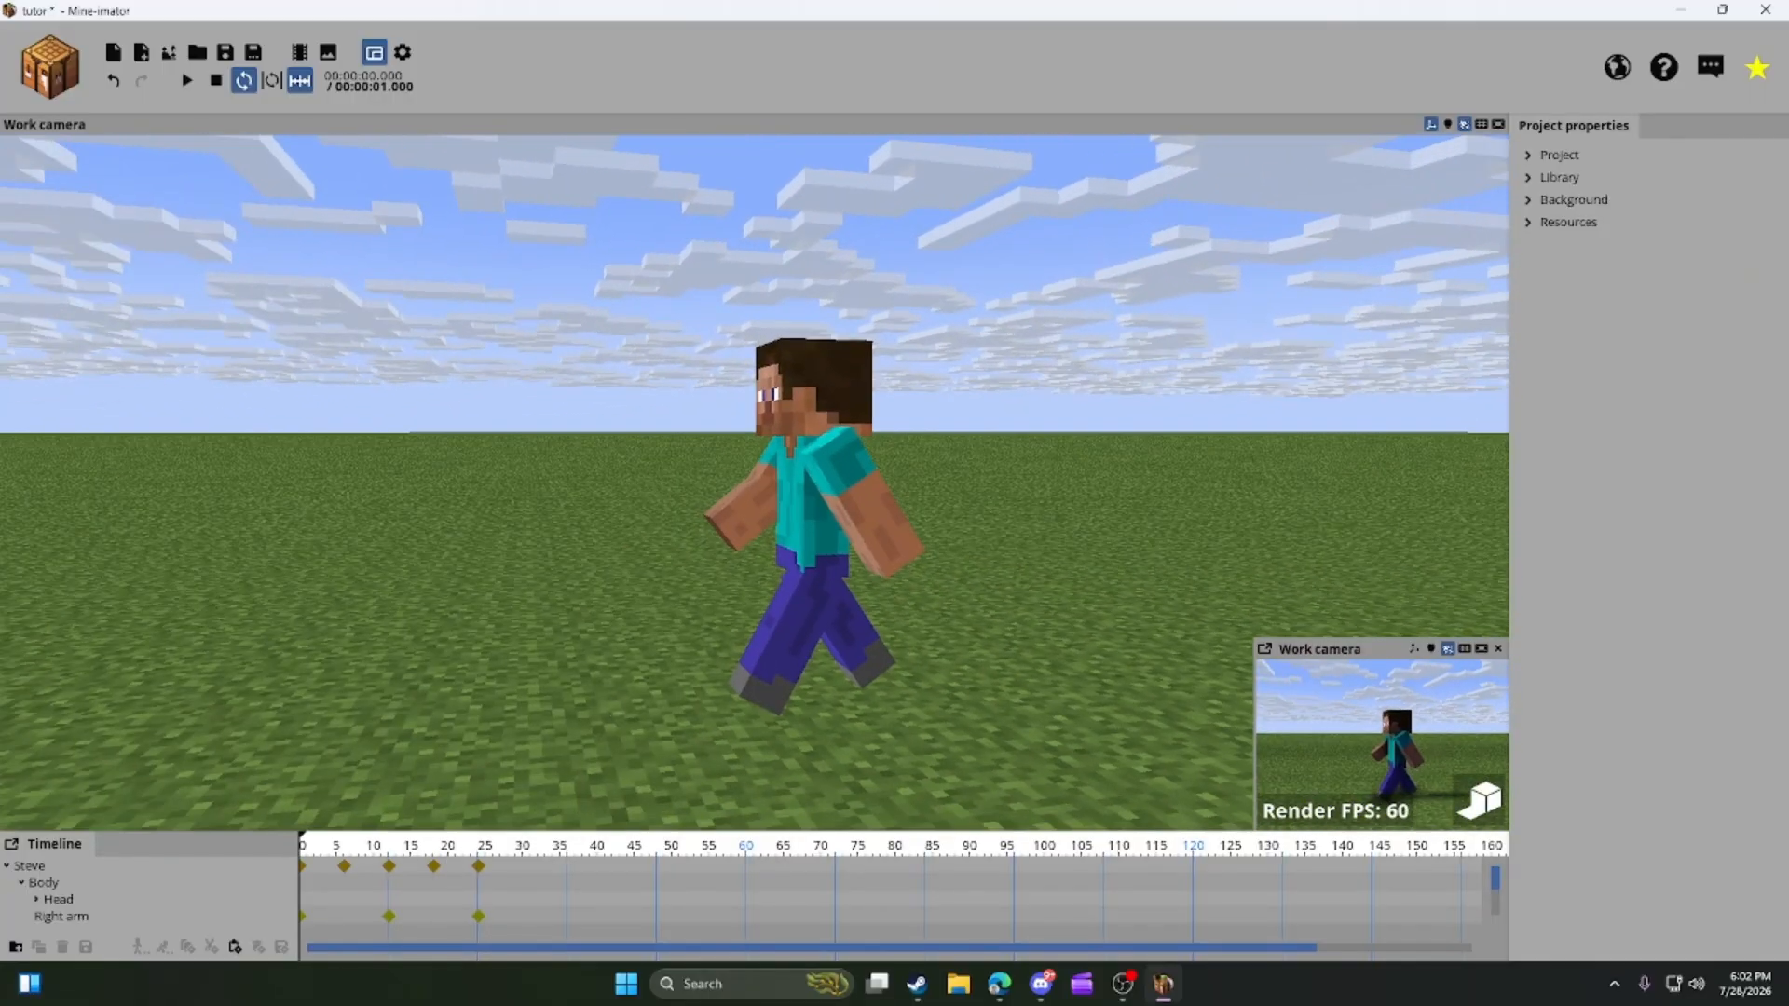
# Play back the walk cycle with the body bob and examine the leg and foot motion from several angles.
pyautogui.press('space')
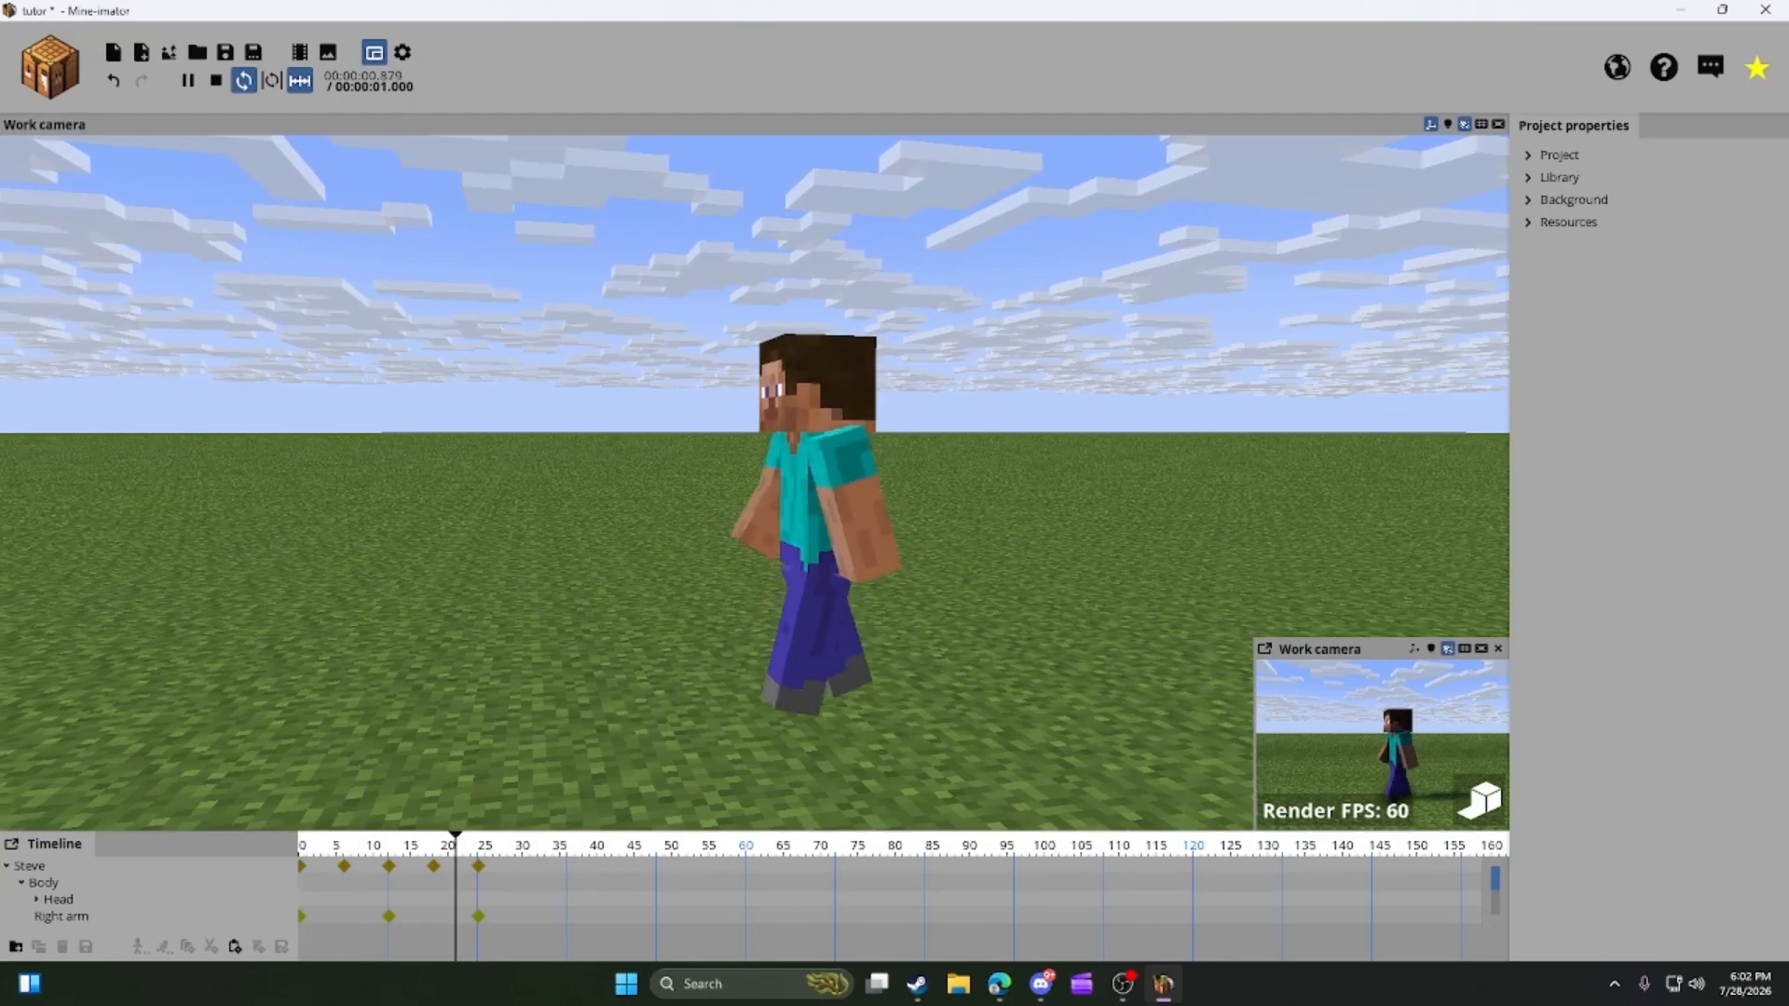
pyautogui.moveTo(755, 481); pyautogui.dragTo(931, 521, button='right')
pyautogui.press('a')
pyautogui.press('w')
pyautogui.press('w')
pyautogui.press('d')
pyautogui.press('s')
pyautogui.press('w')
pyautogui.press('s')
pyautogui.press('w')
pyautogui.press('s')
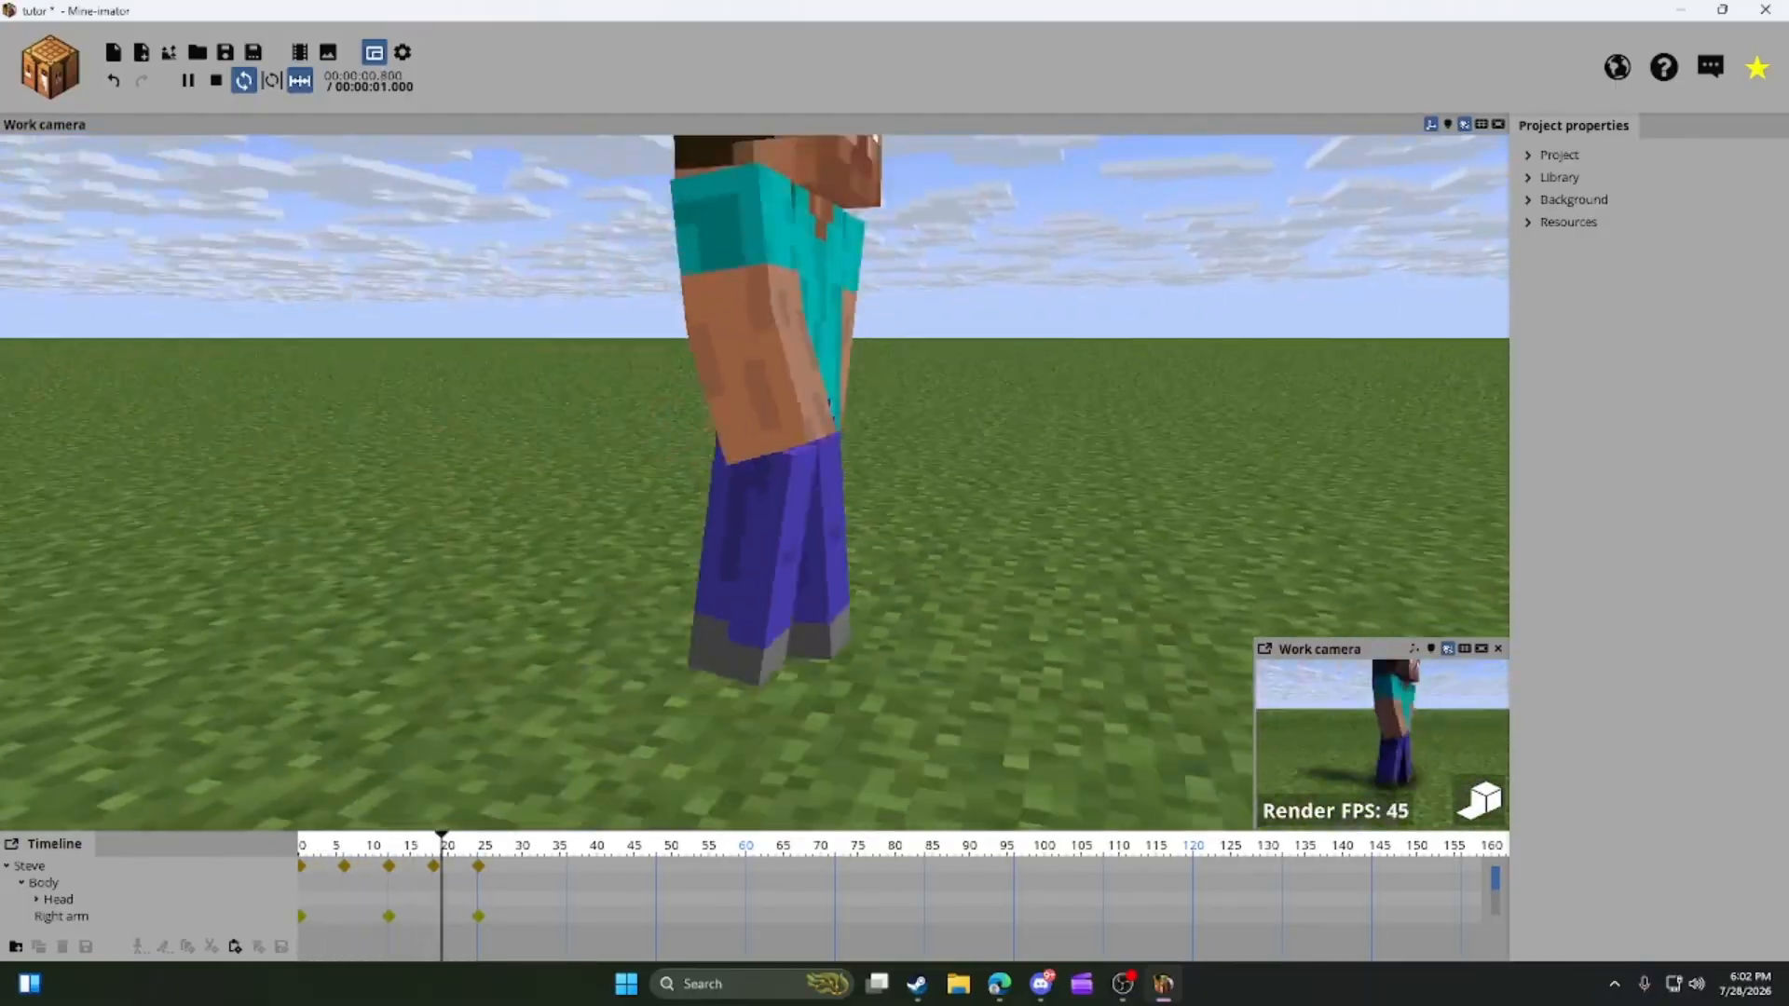
pyautogui.press('w')
pyautogui.moveTo(670, 691)
pyautogui.mouseDown(button='right')
pyautogui.moveTo(685, 703)
pyautogui.moveTo(684, 634)
pyautogui.moveTo(657, 715)
pyautogui.mouseUp(button='right')
pyautogui.press('s')
pyautogui.press('w')
pyautogui.press('w')
pyautogui.press('s')
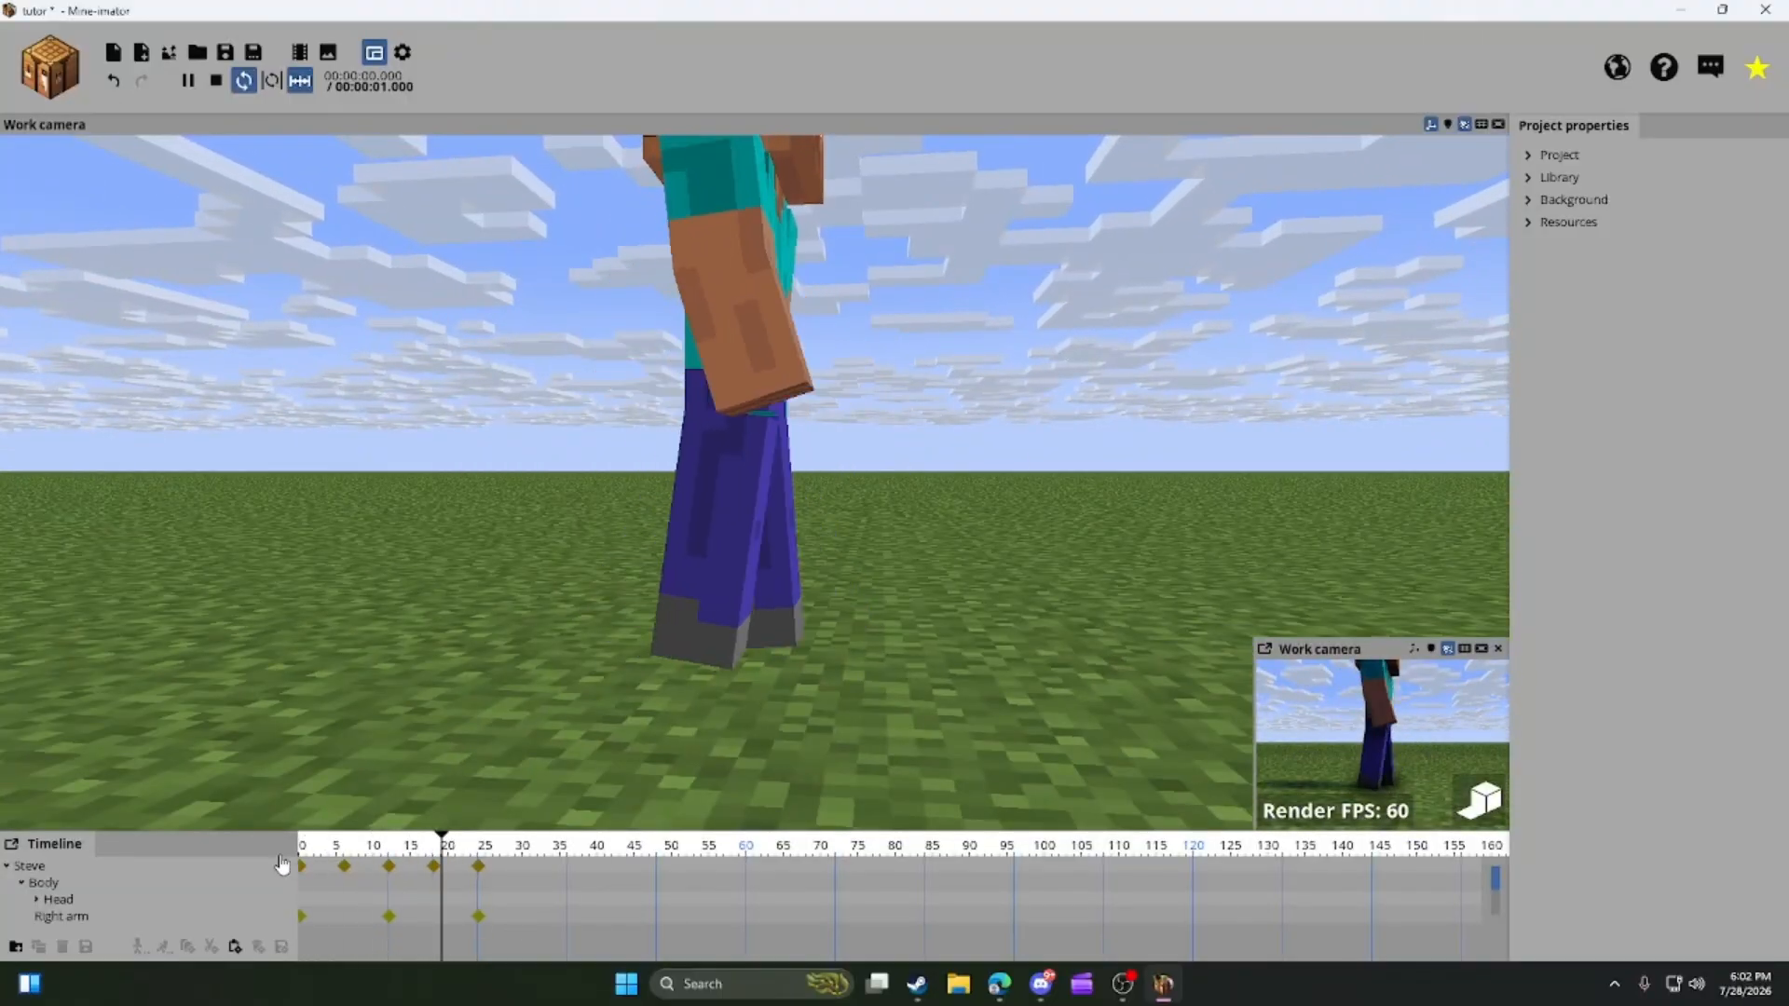
pyautogui.press('space')
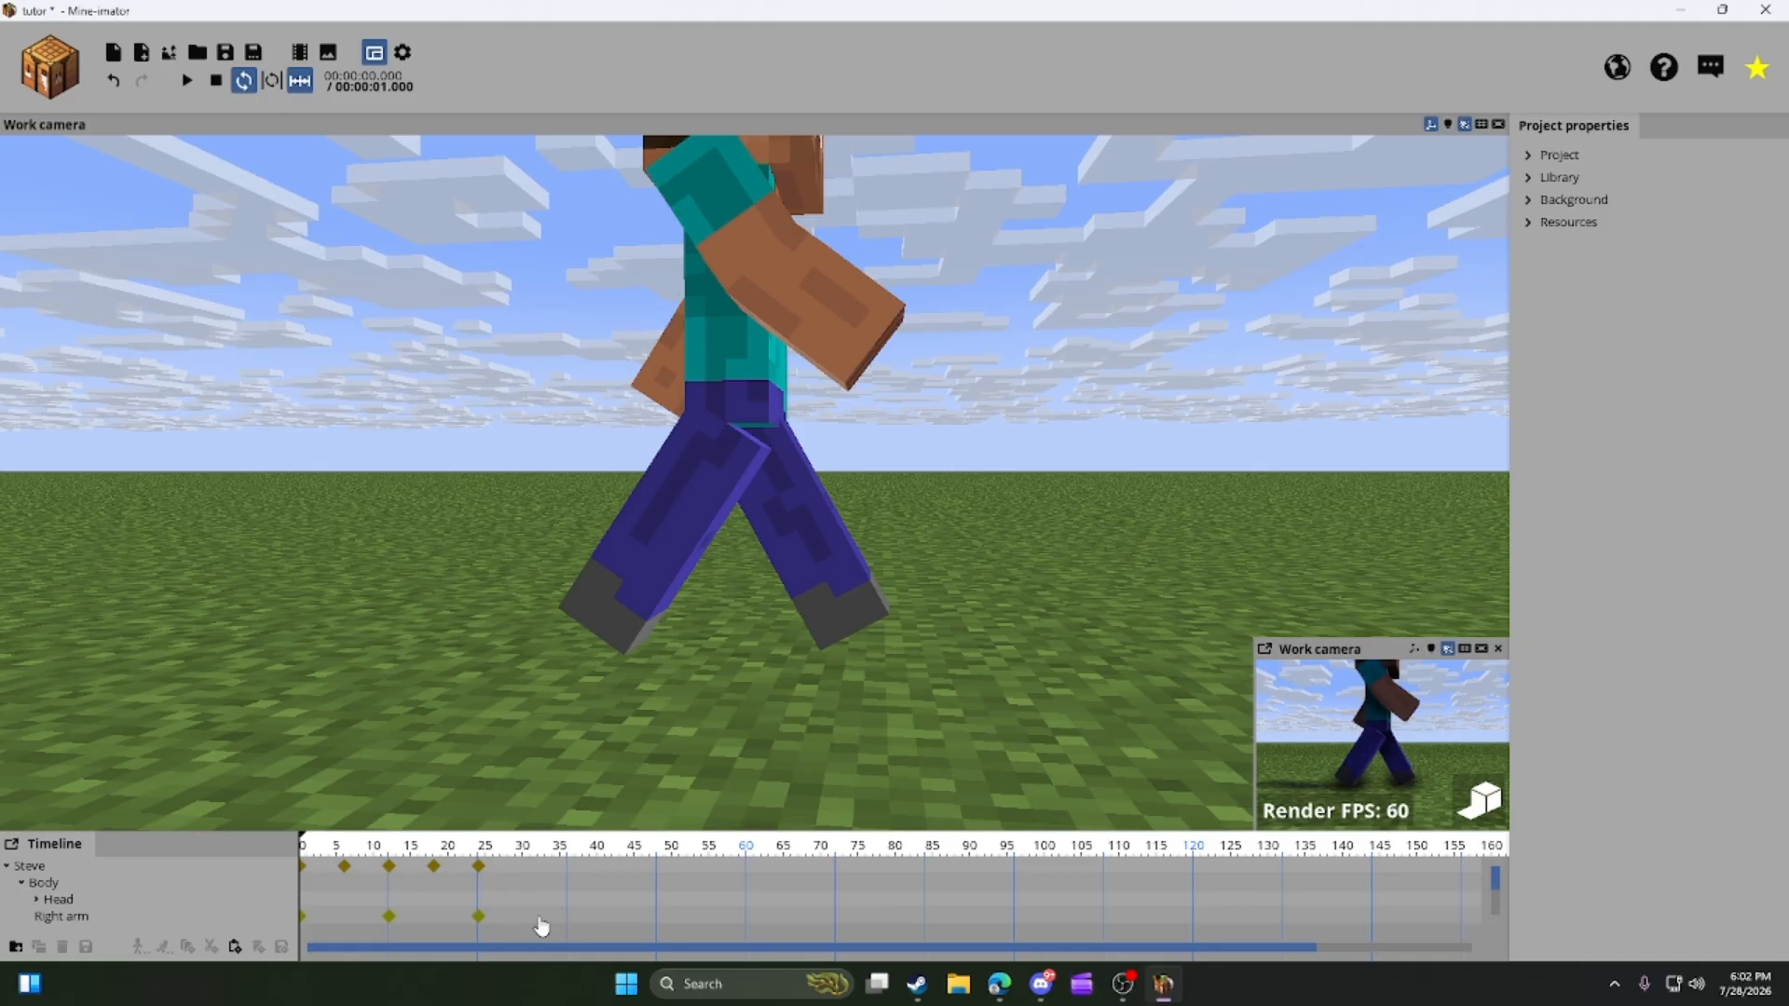
# Apply an eased transition curve to all of Steve's body, arm and leg keyframes and play back the cycle.
pyautogui.scroll(-2, 507, 920)
pyautogui.scroll(2, 507, 920)
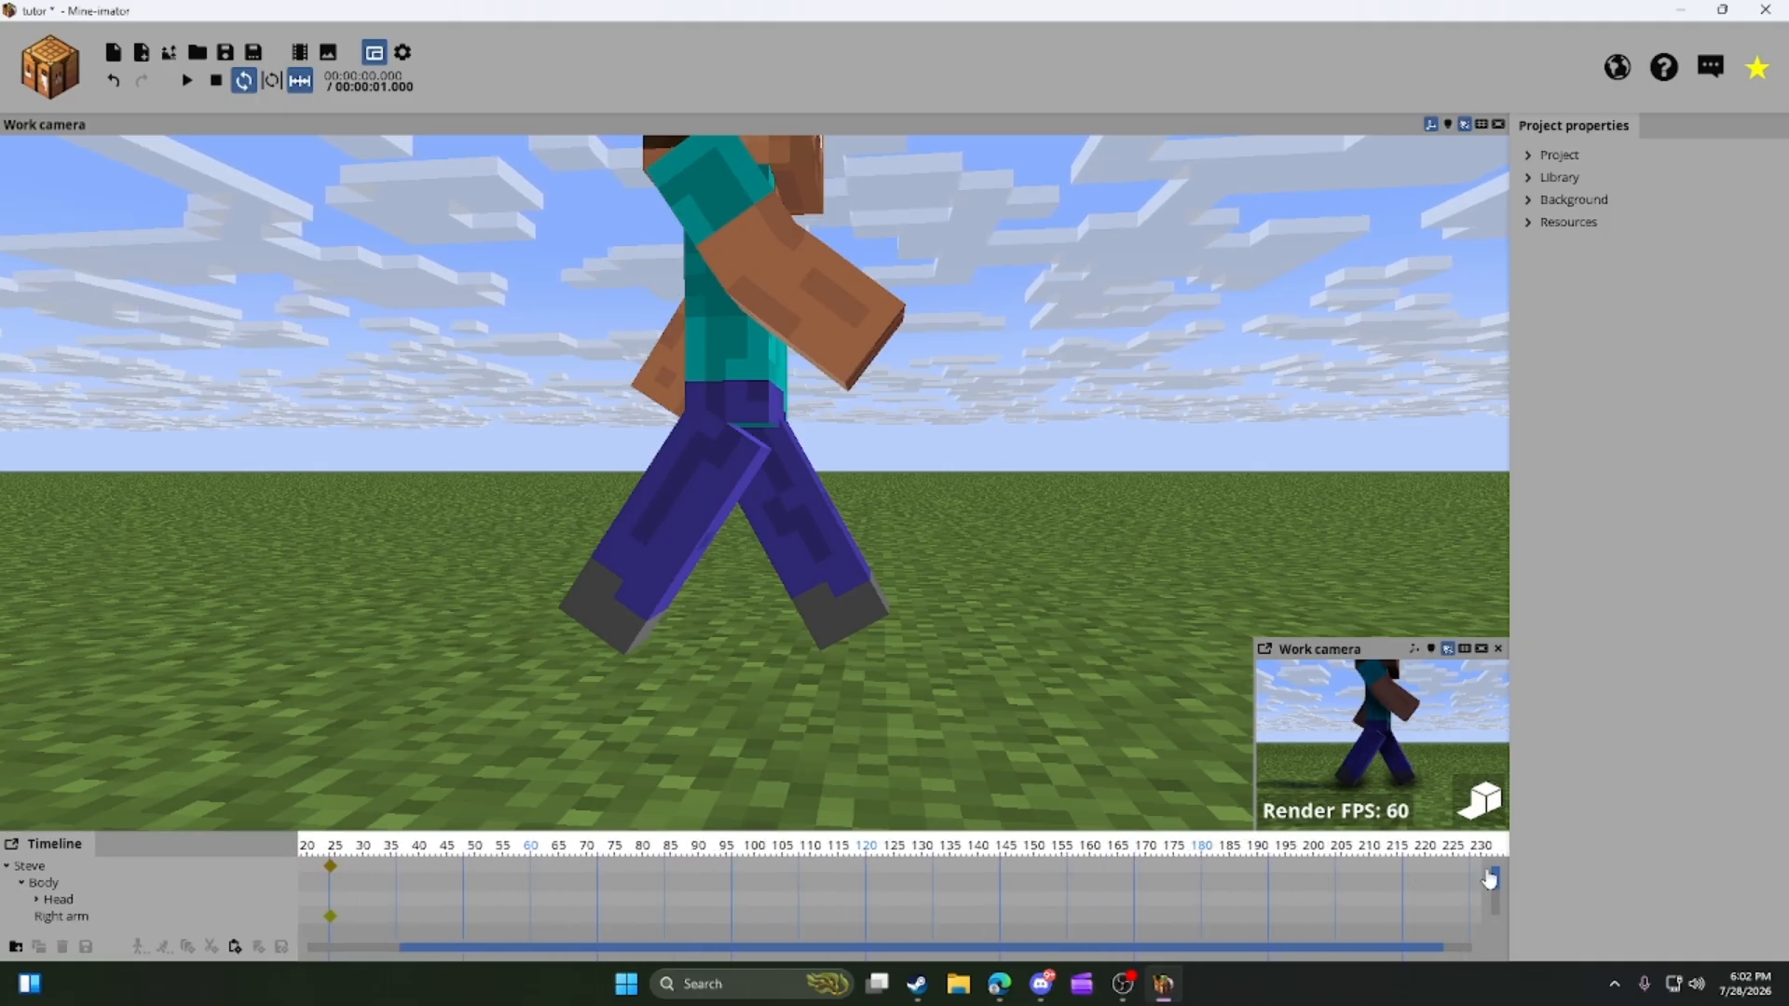
pyautogui.moveTo(1490, 878); pyautogui.dragTo(1499, 905)
pyautogui.moveTo(1305, 947); pyautogui.dragTo(708, 936)
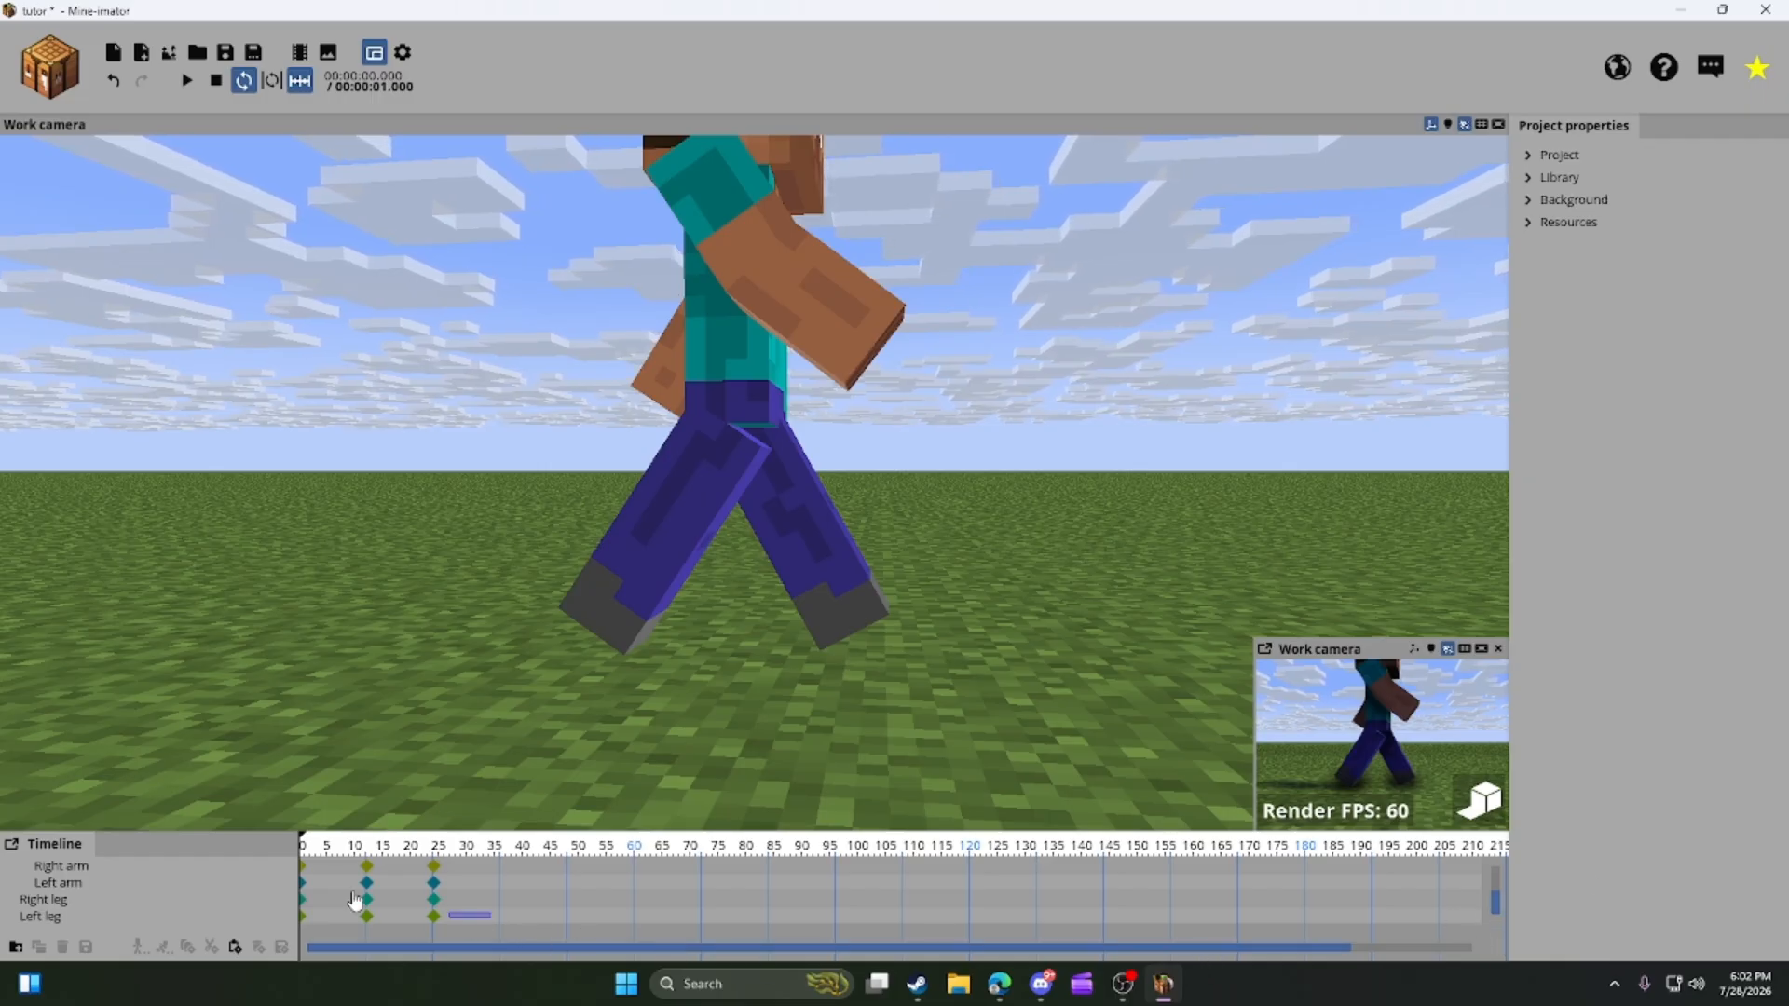
pyautogui.moveTo(354, 900); pyautogui.dragTo(133, 776)
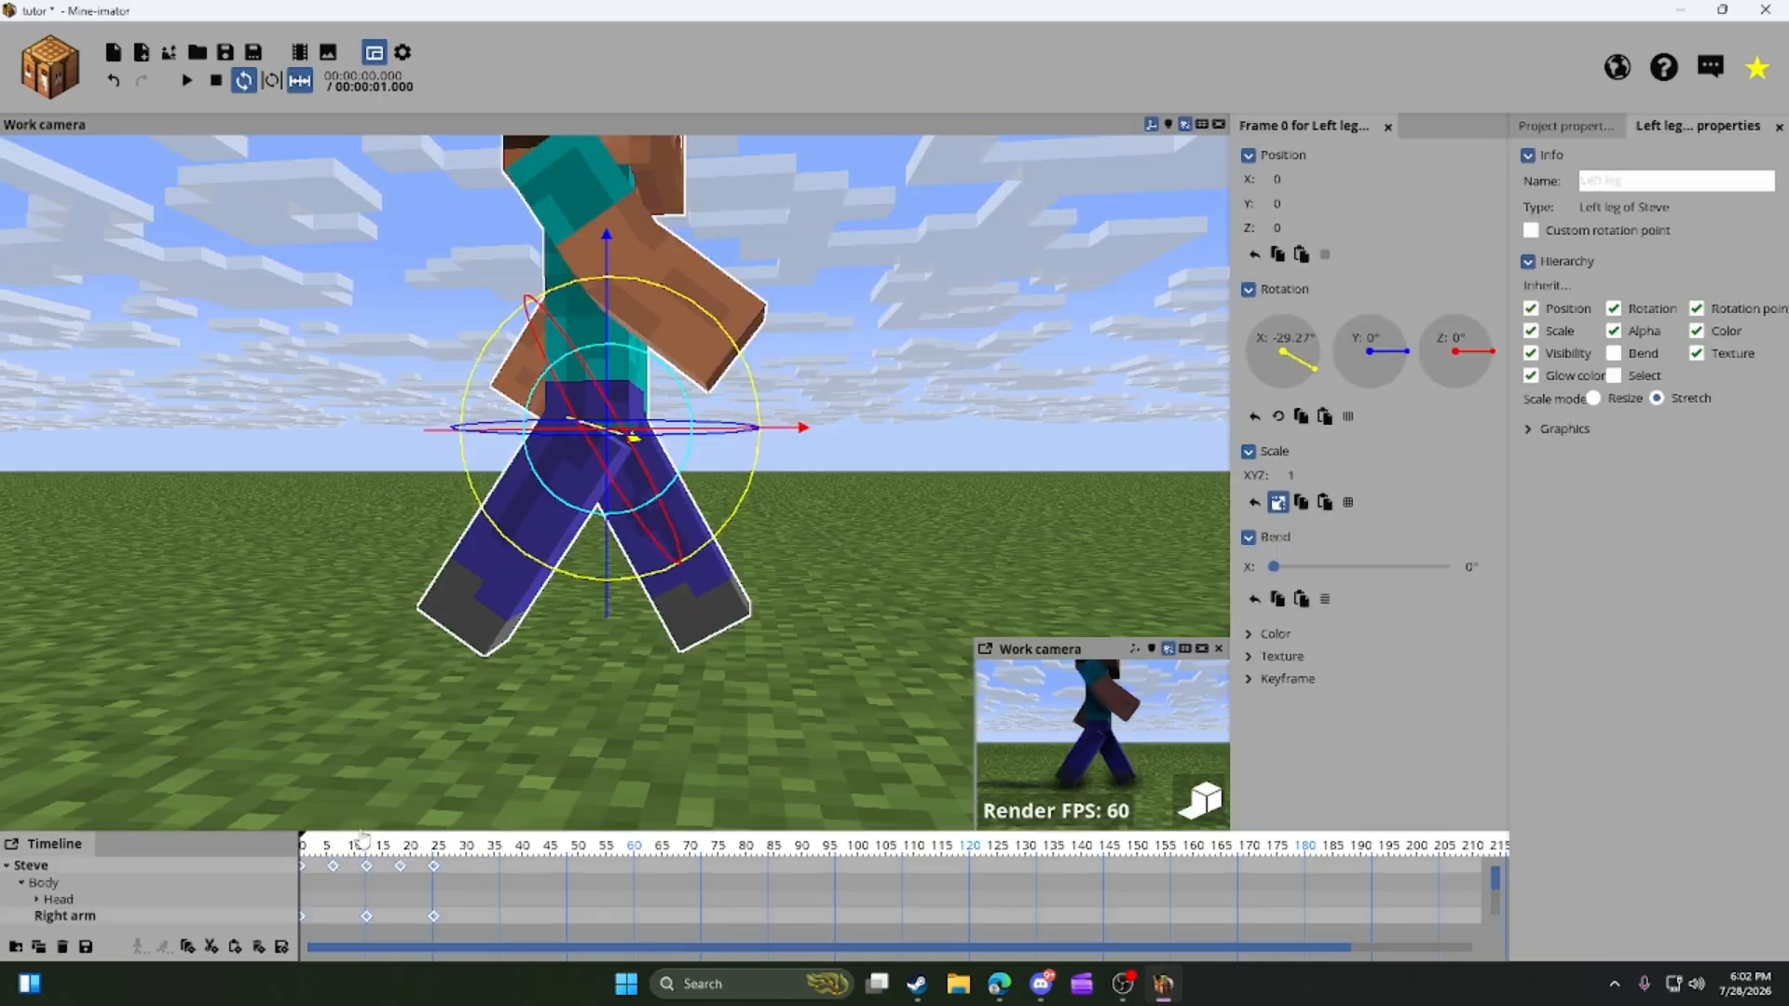
pyautogui.rightClick(422, 890)
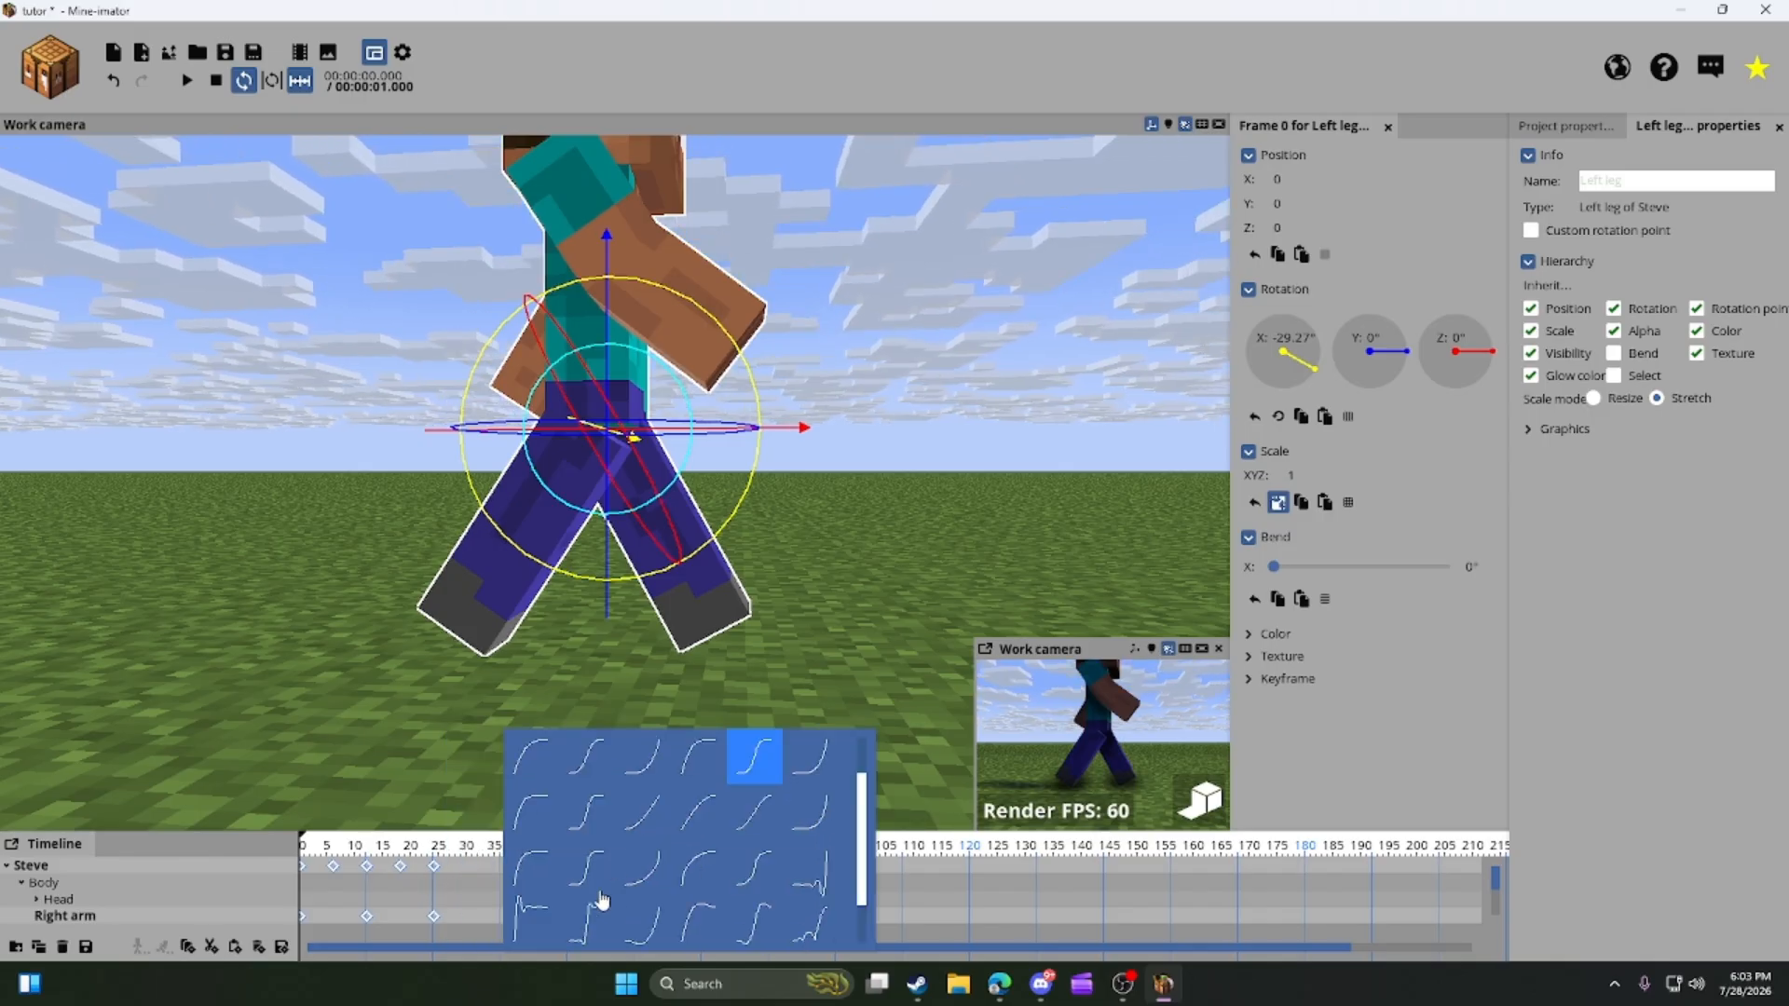
pyautogui.scroll(-2, 615, 890)
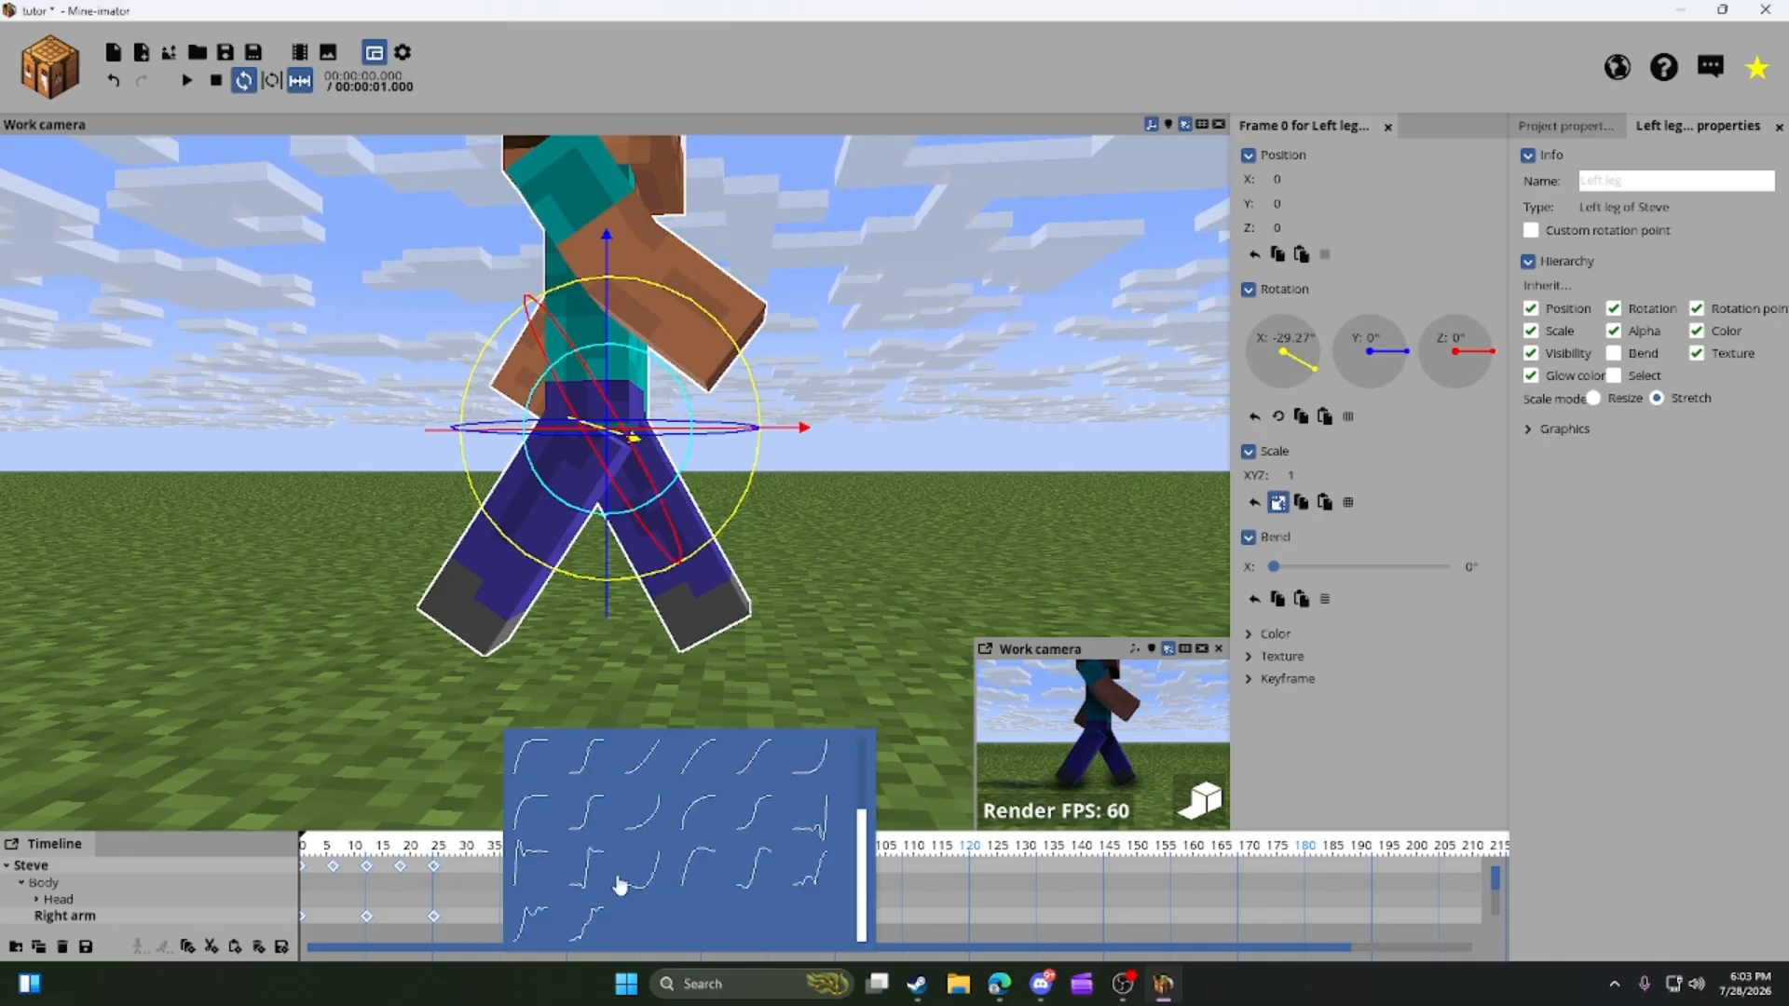
pyautogui.click(673, 762)
pyautogui.press('space')
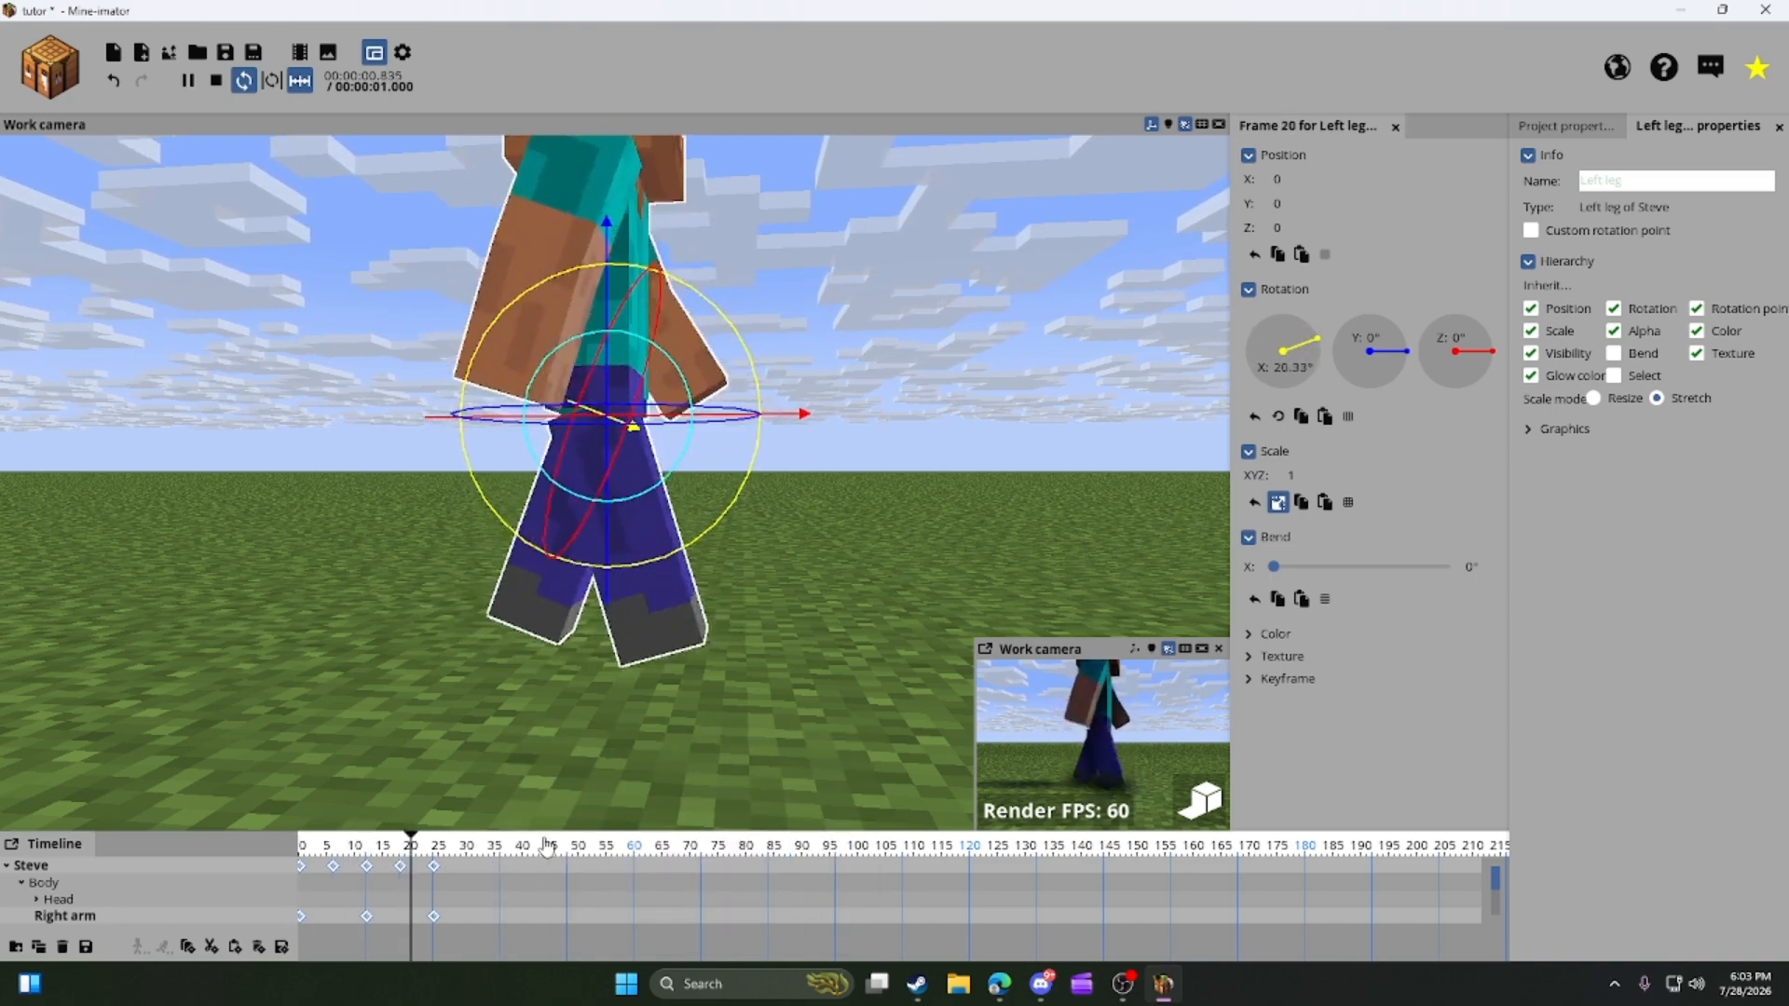
# Examine the eased walk cycle's leg and arm motion from several angles during playback.
pyautogui.moveTo(583, 708); pyautogui.dragTo(772, 680, button='right')
pyautogui.press('a')
pyautogui.press('w')
pyautogui.press('d')
pyautogui.press('s')
pyautogui.press('a')
pyautogui.press('w')
pyautogui.press('d')
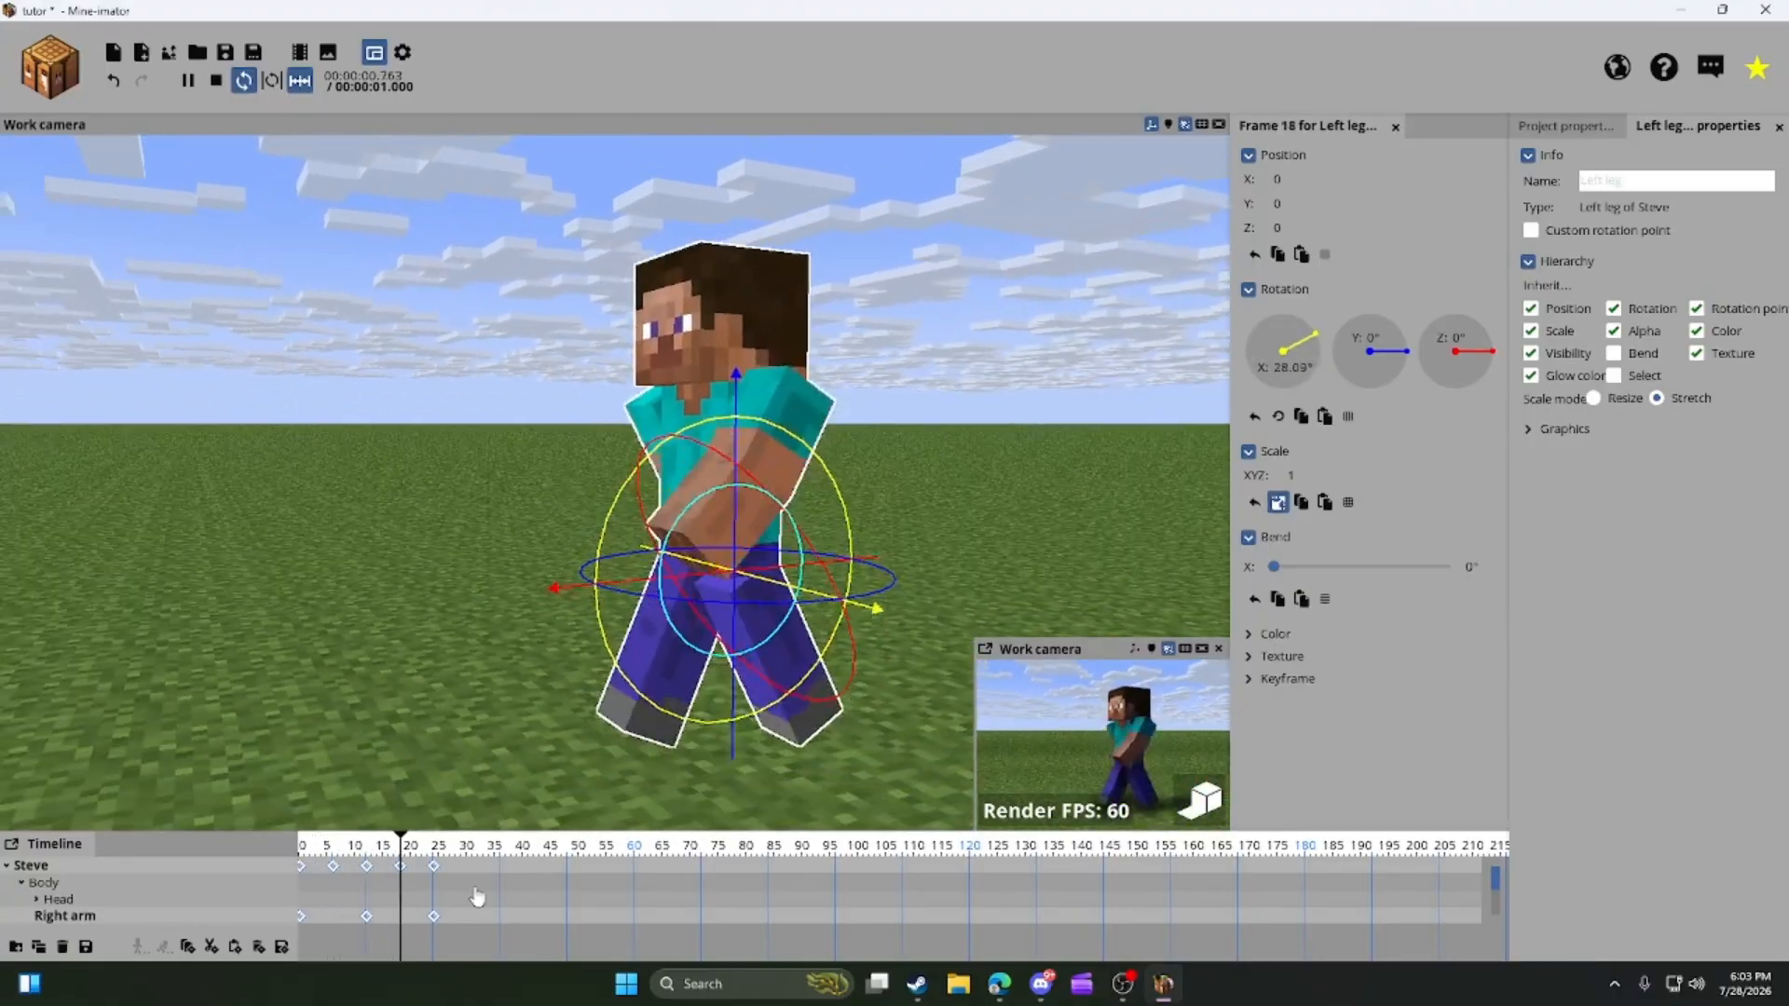
# Change the transition of all of Steve's walk keyframes to linear and play back the cycle.
pyautogui.click(409, 872)
pyautogui.scroll(1, 494, 809)
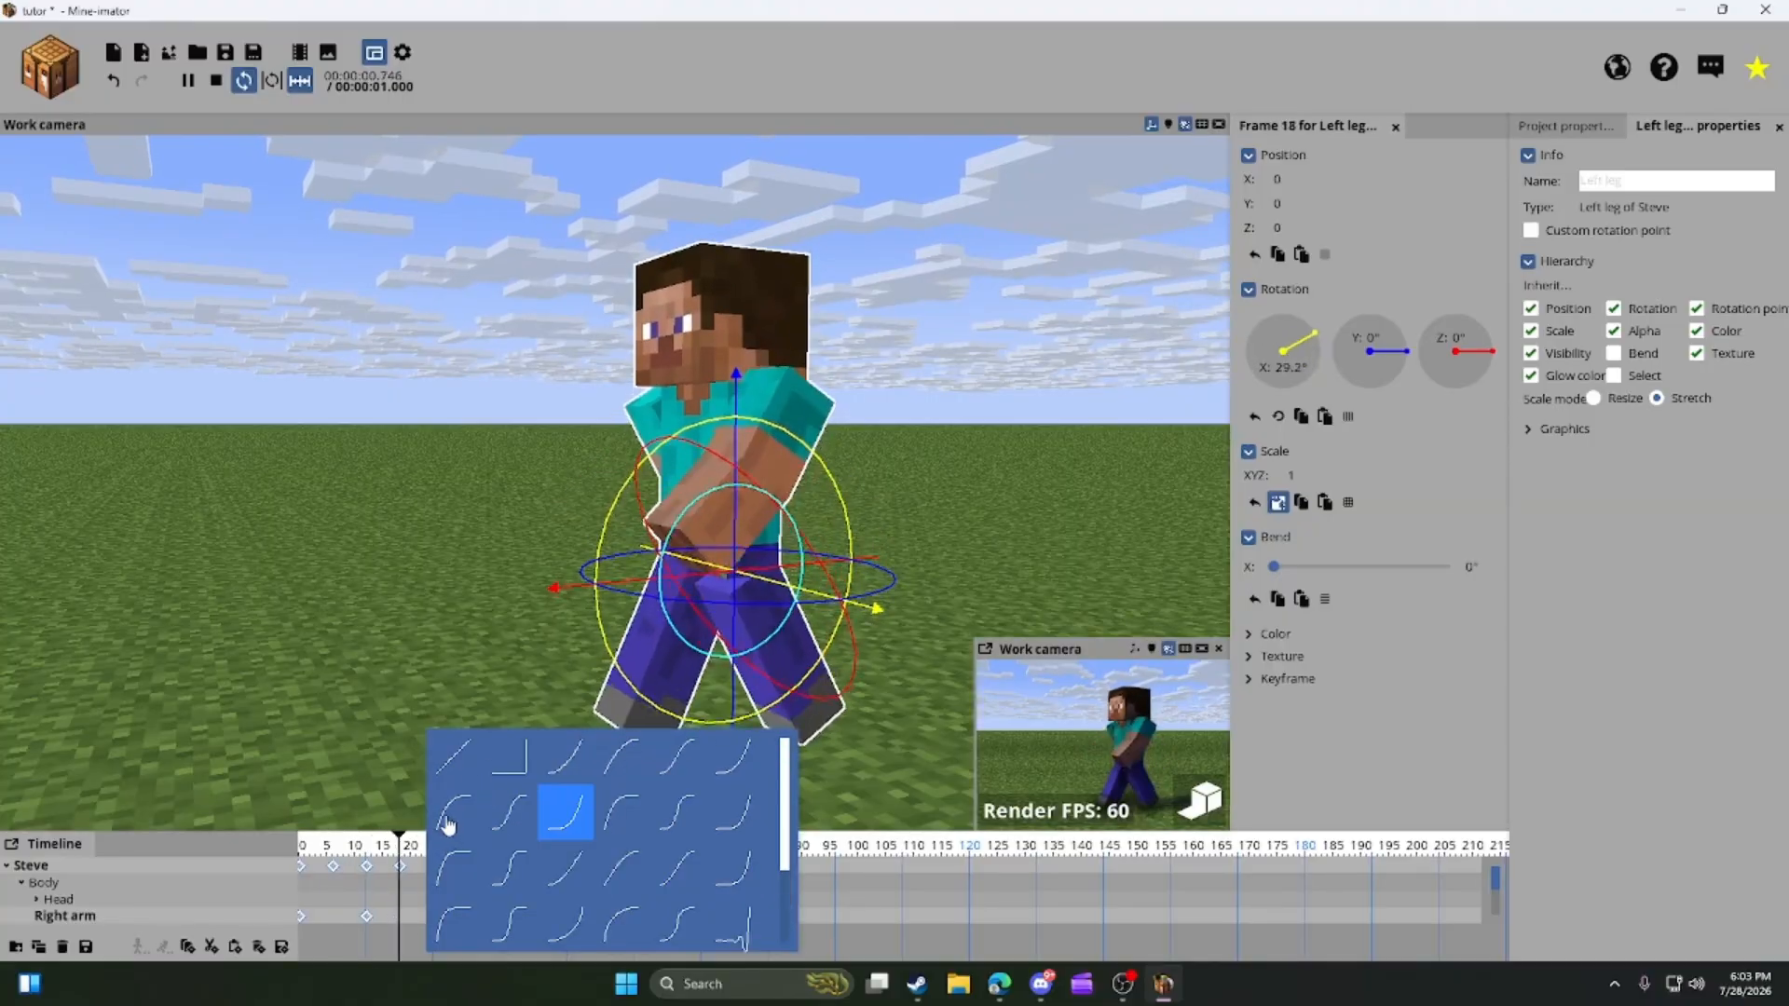
pyautogui.click(459, 764)
pyautogui.moveTo(891, 723); pyautogui.dragTo(921, 716, button='right')
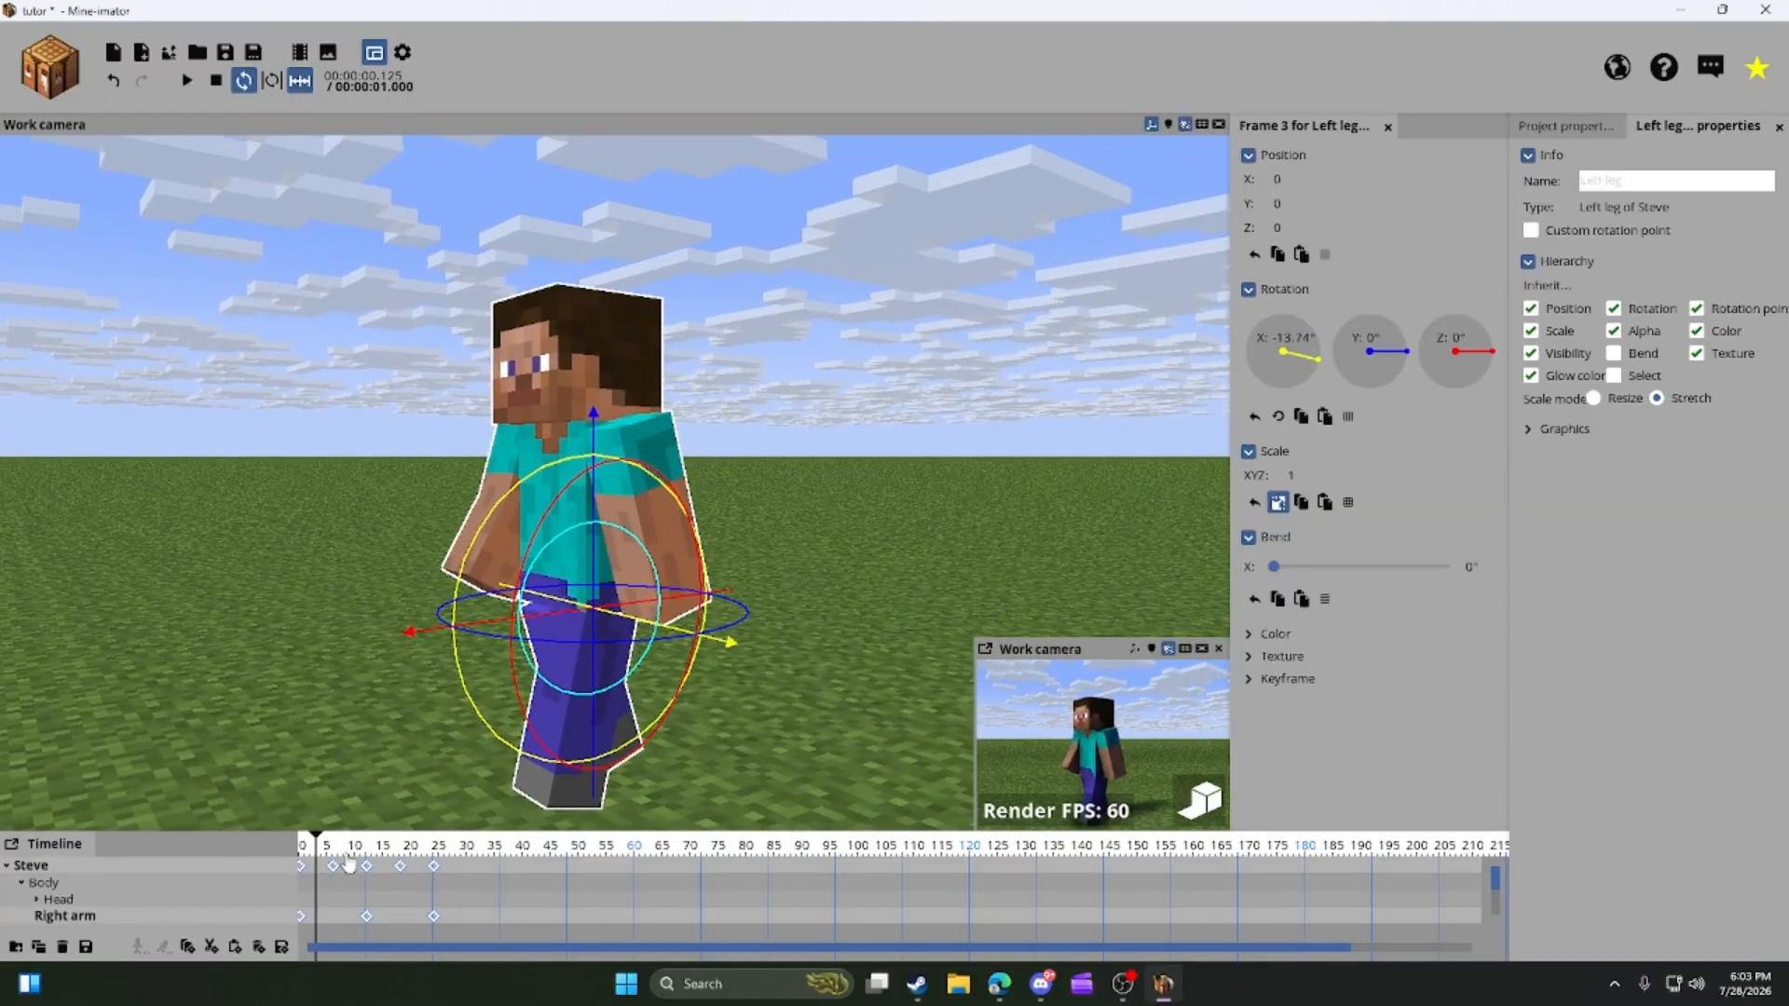
pyautogui.click(331, 727)
pyautogui.press('space')
pyautogui.press('a')
pyautogui.moveTo(335, 699)
pyautogui.mouseDown(button='right')
pyautogui.moveTo(559, 694)
pyautogui.moveTo(587, 732)
pyautogui.mouseUp(button='right')
pyautogui.press('a')
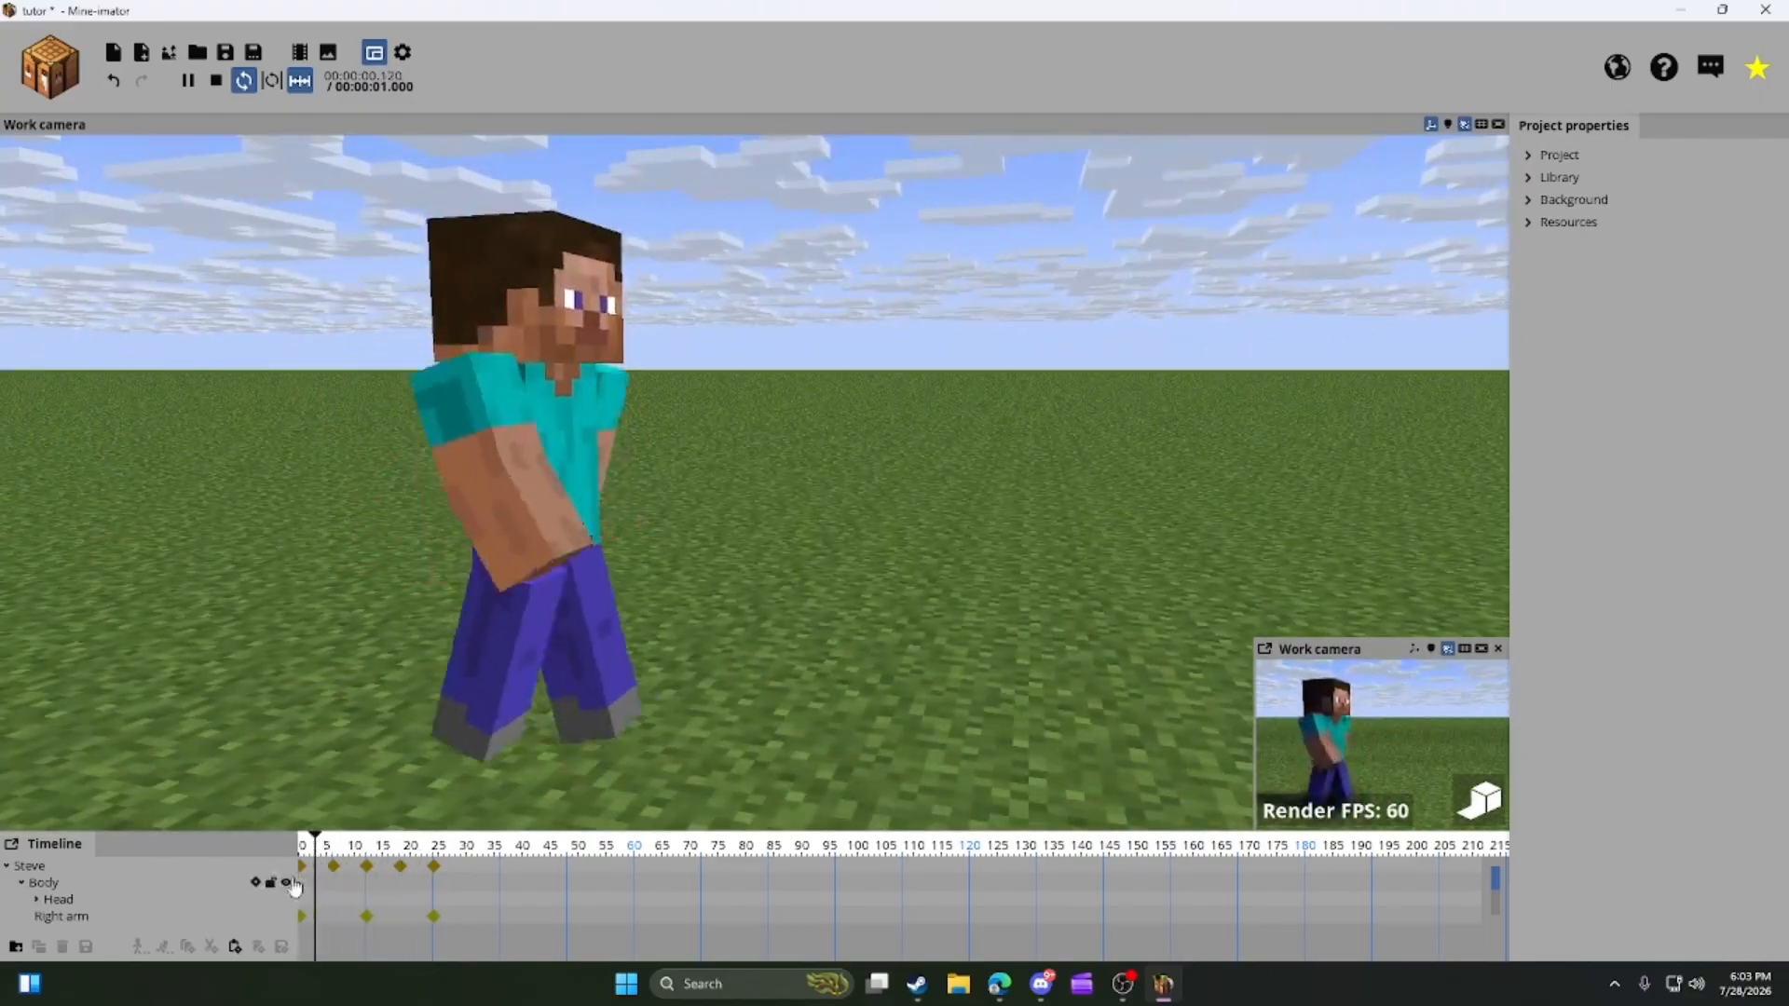
# Stop playback and compare Steve's leg poses at frames 0 and 6 from the side and the front.
pyautogui.press('space')
pyautogui.press('w')
pyautogui.moveTo(410, 689); pyautogui.dragTo(339, 655, button='right')
pyautogui.press('s')
pyautogui.press('w')
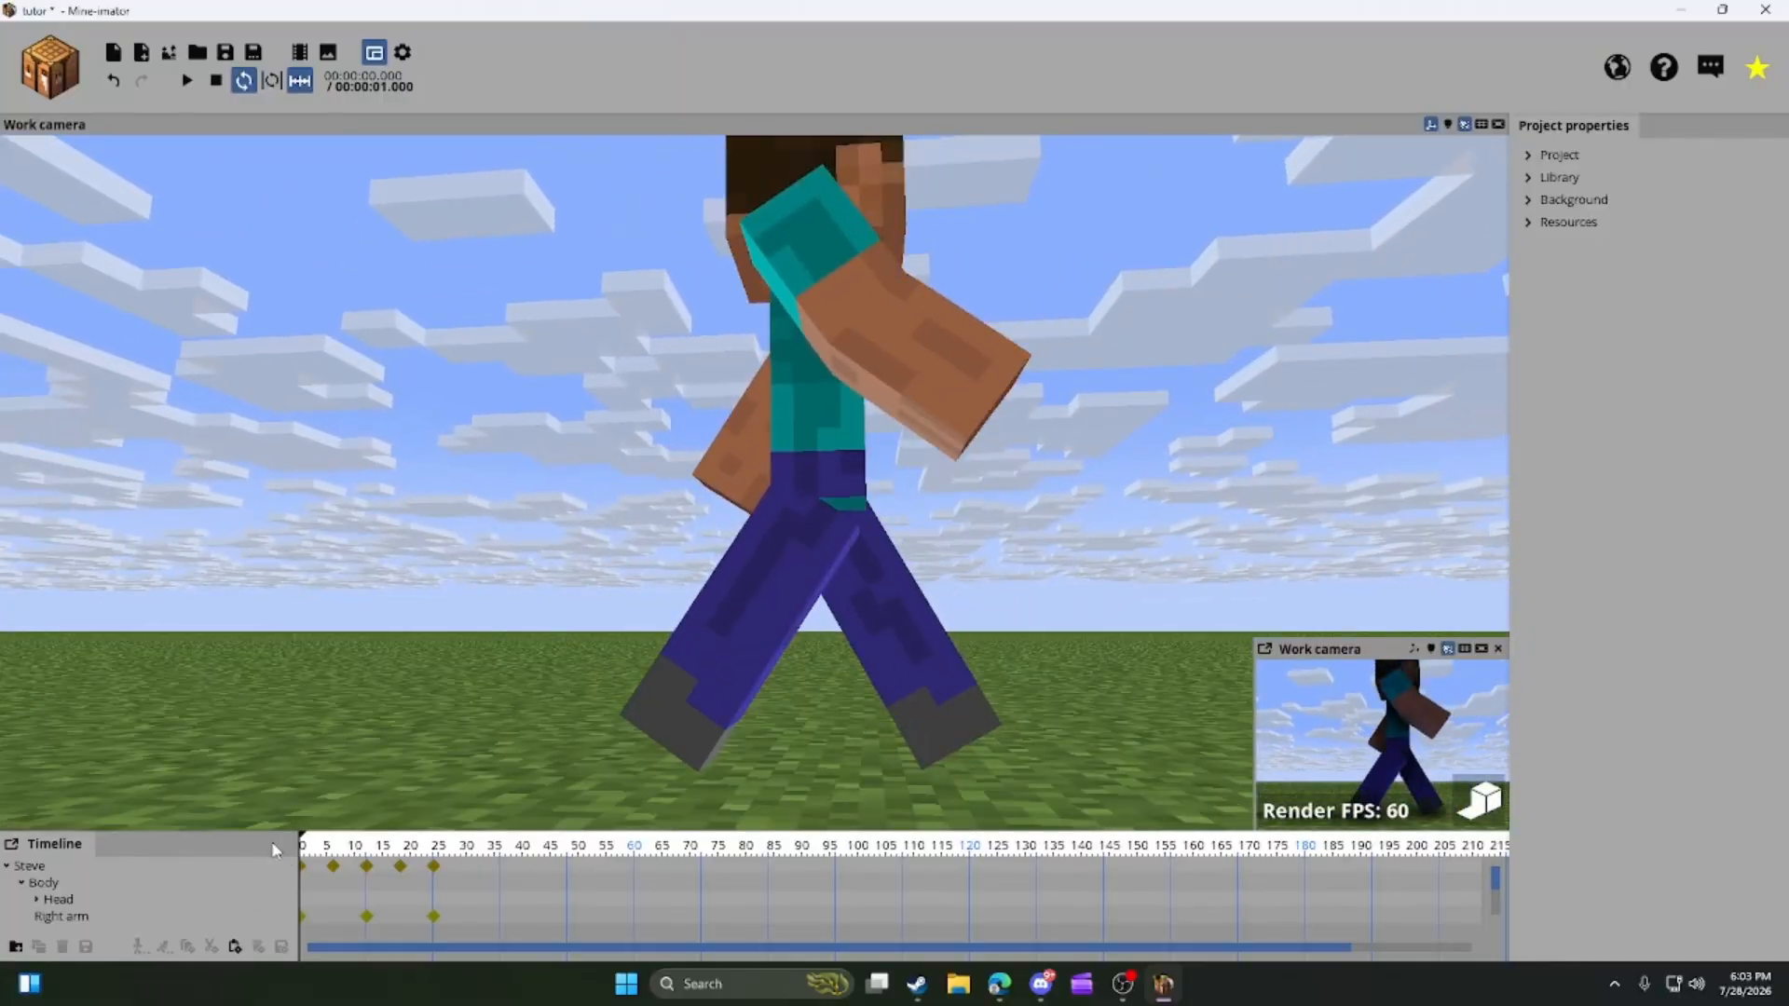
pyautogui.click(331, 849)
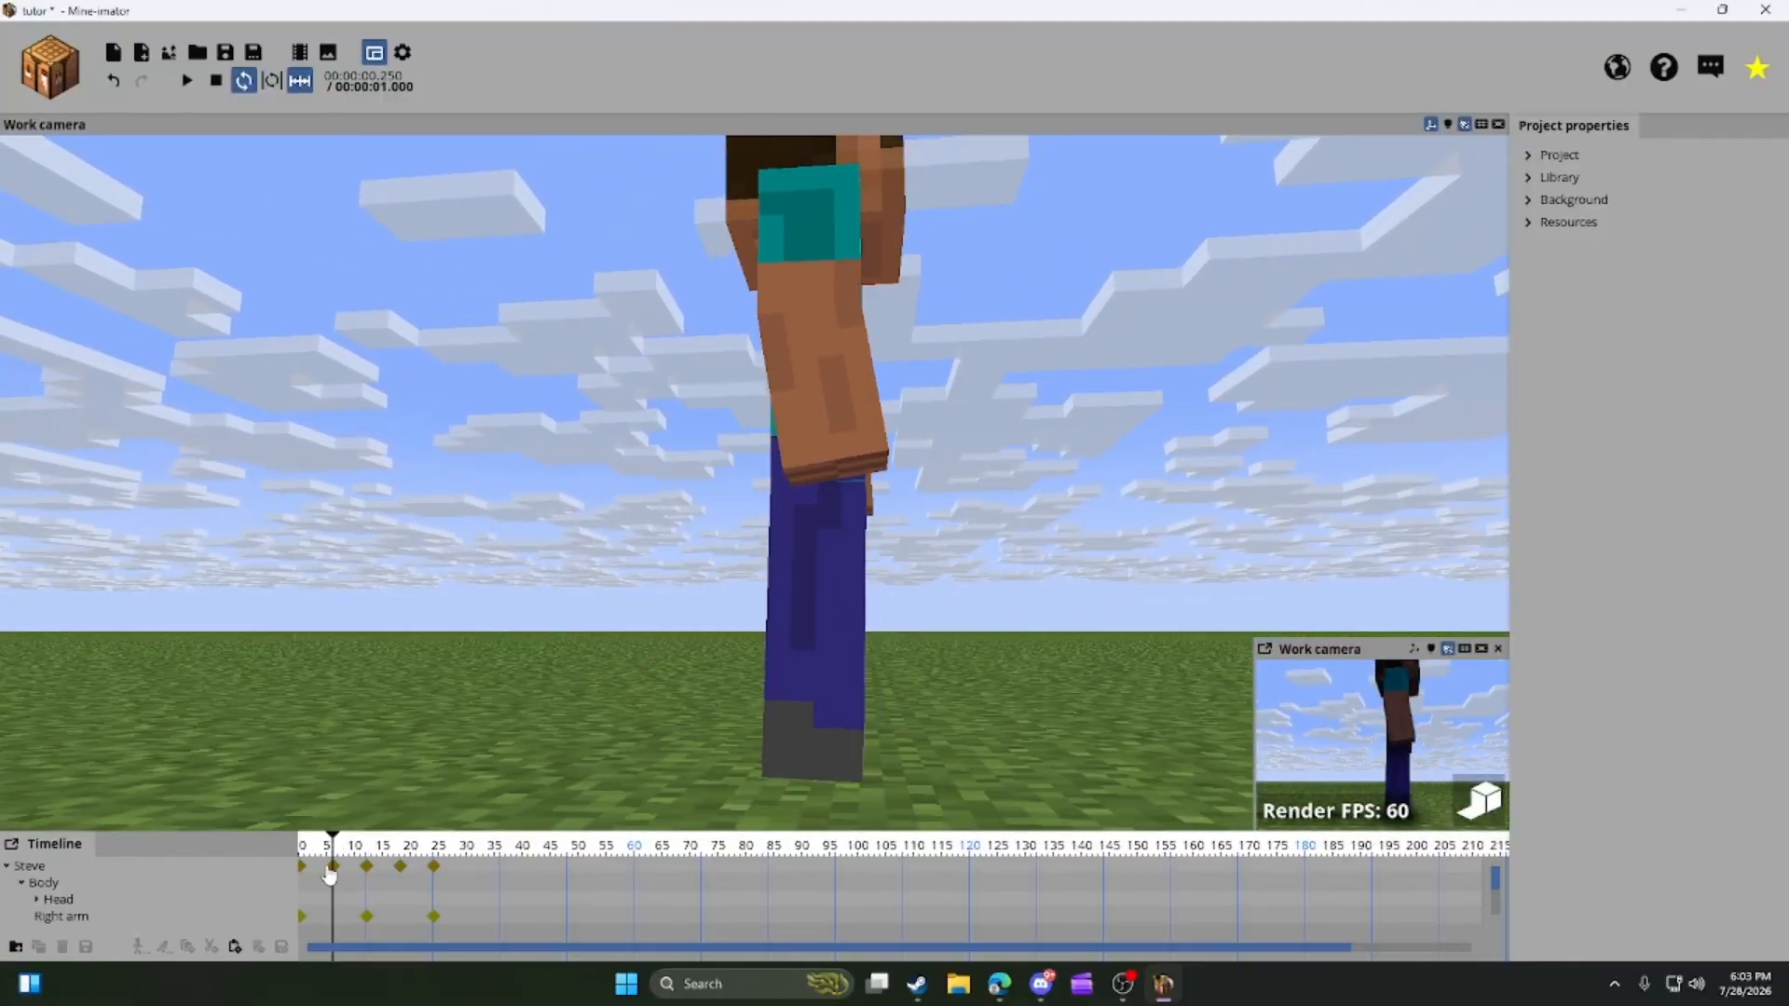
pyautogui.press('d')
pyautogui.moveTo(840, 649); pyautogui.dragTo(703, 658, button='right')
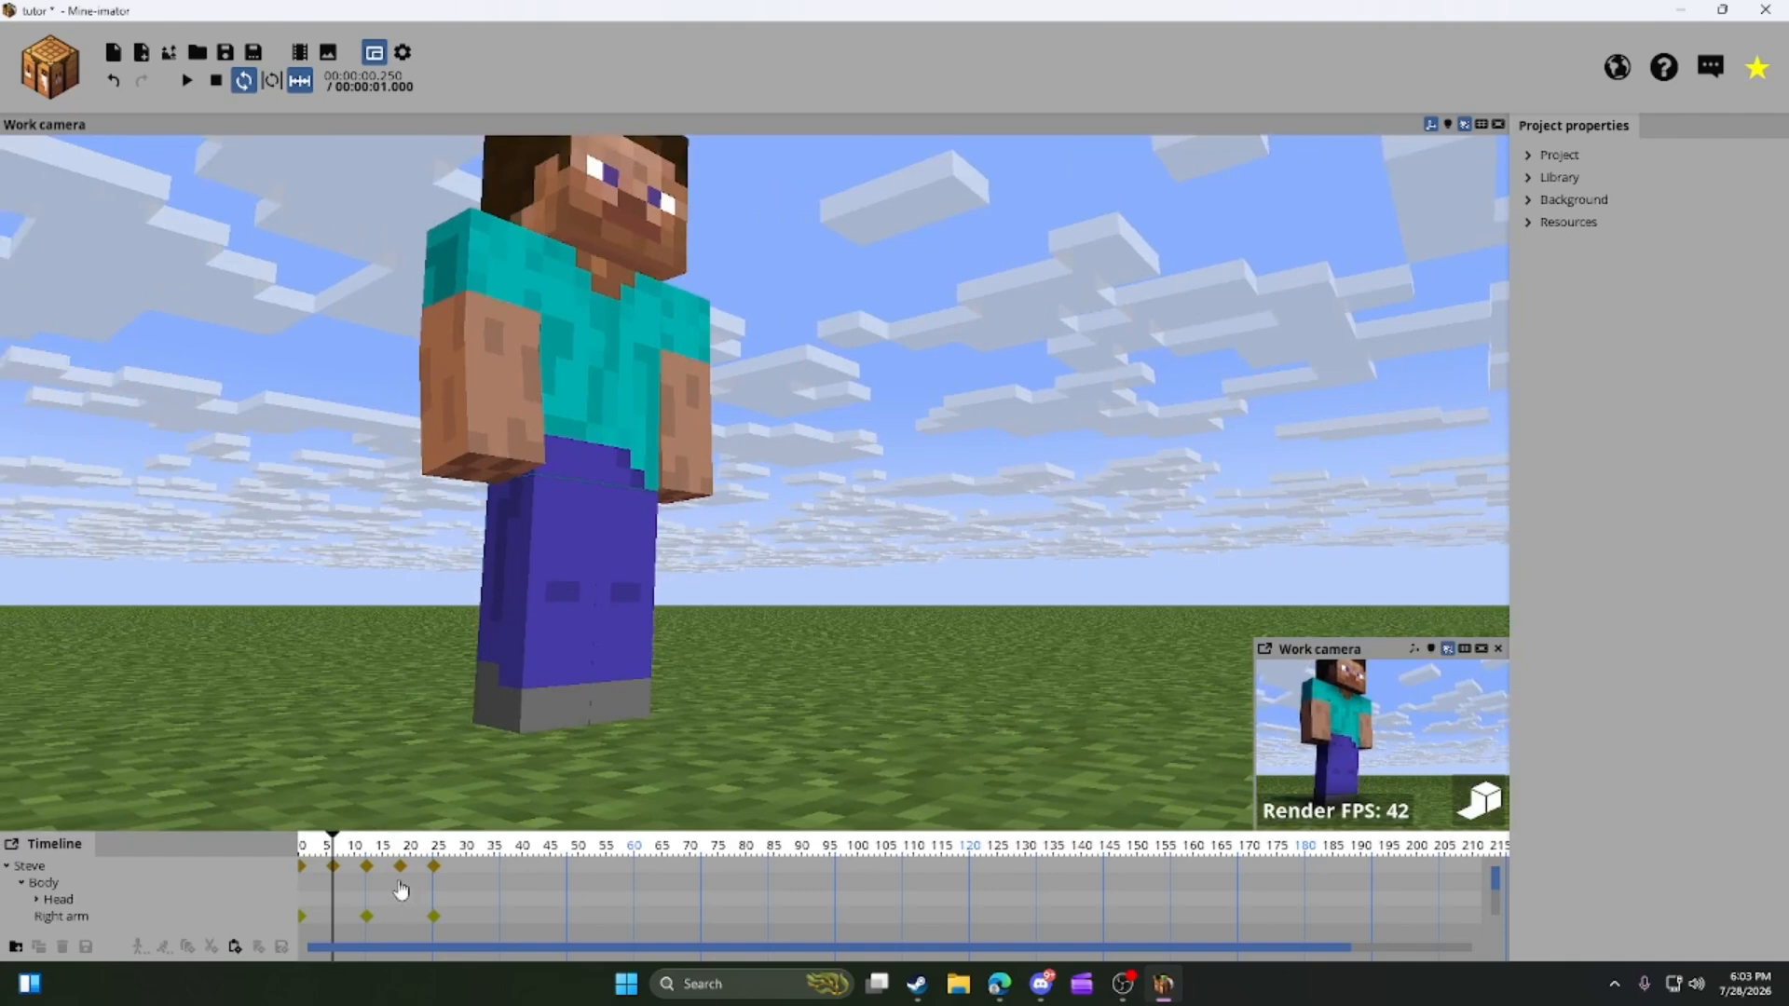
pyautogui.moveTo(330, 850); pyautogui.dragTo(290, 866)
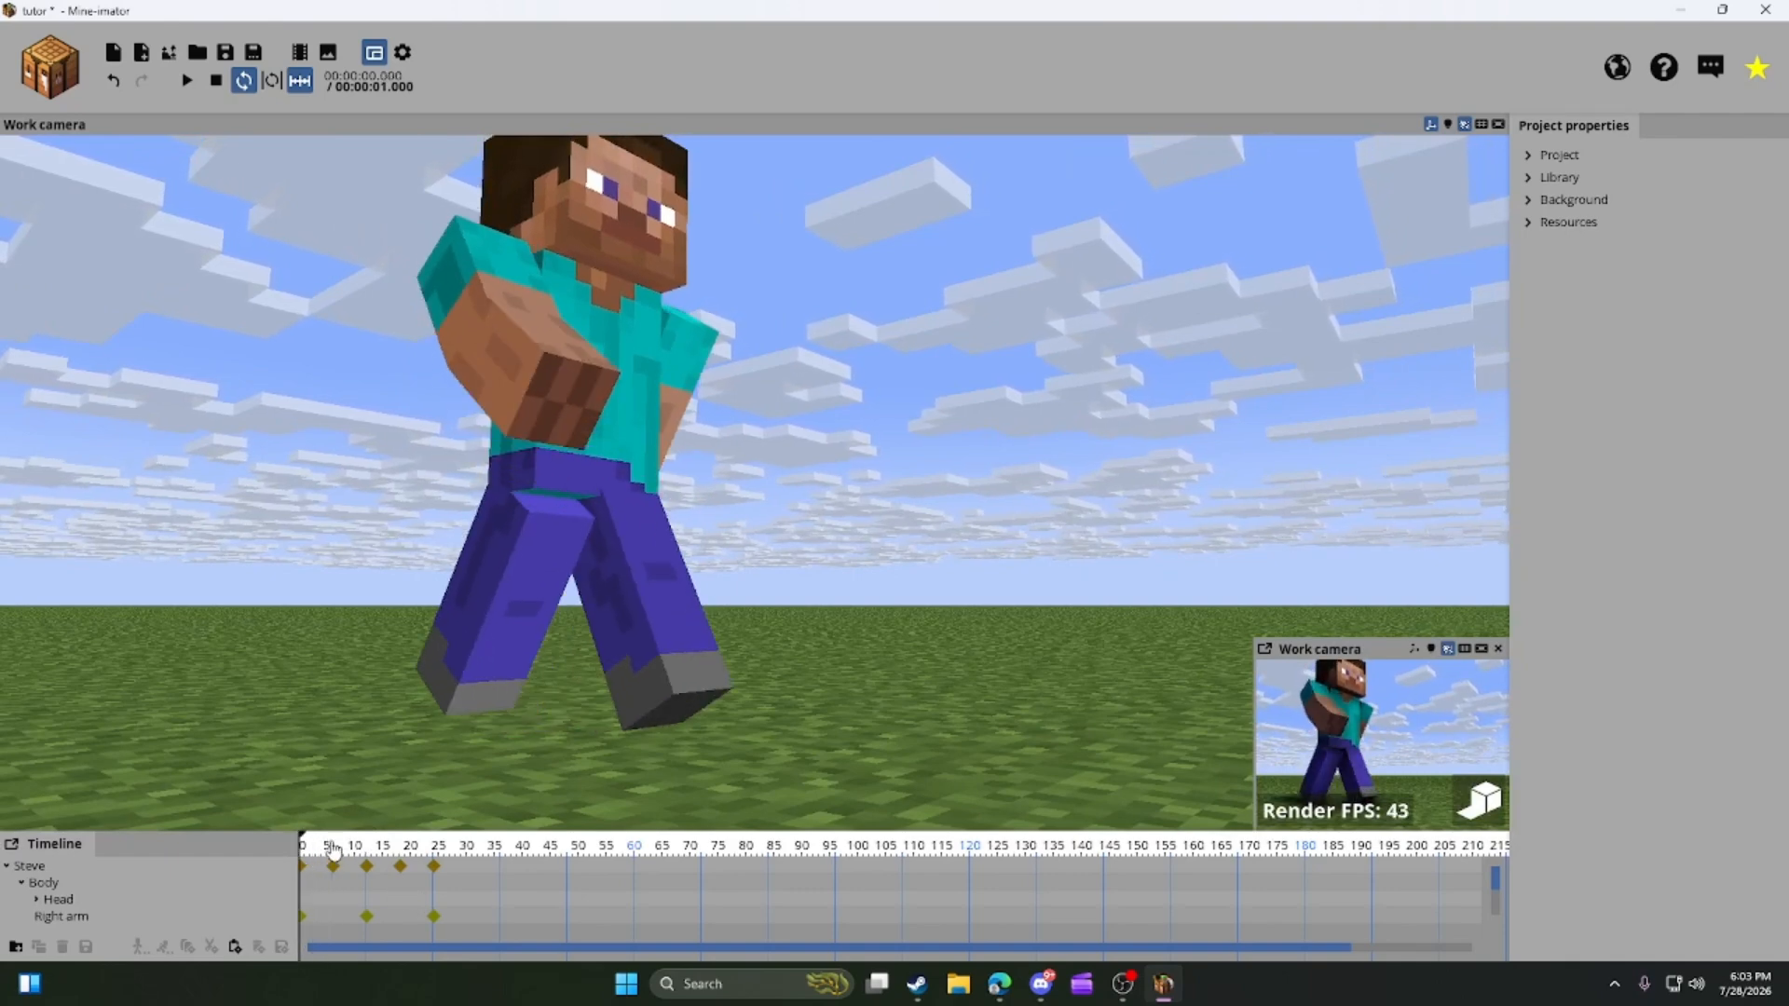
pyautogui.click(333, 849)
pyautogui.moveTo(332, 849); pyautogui.dragTo(299, 827)
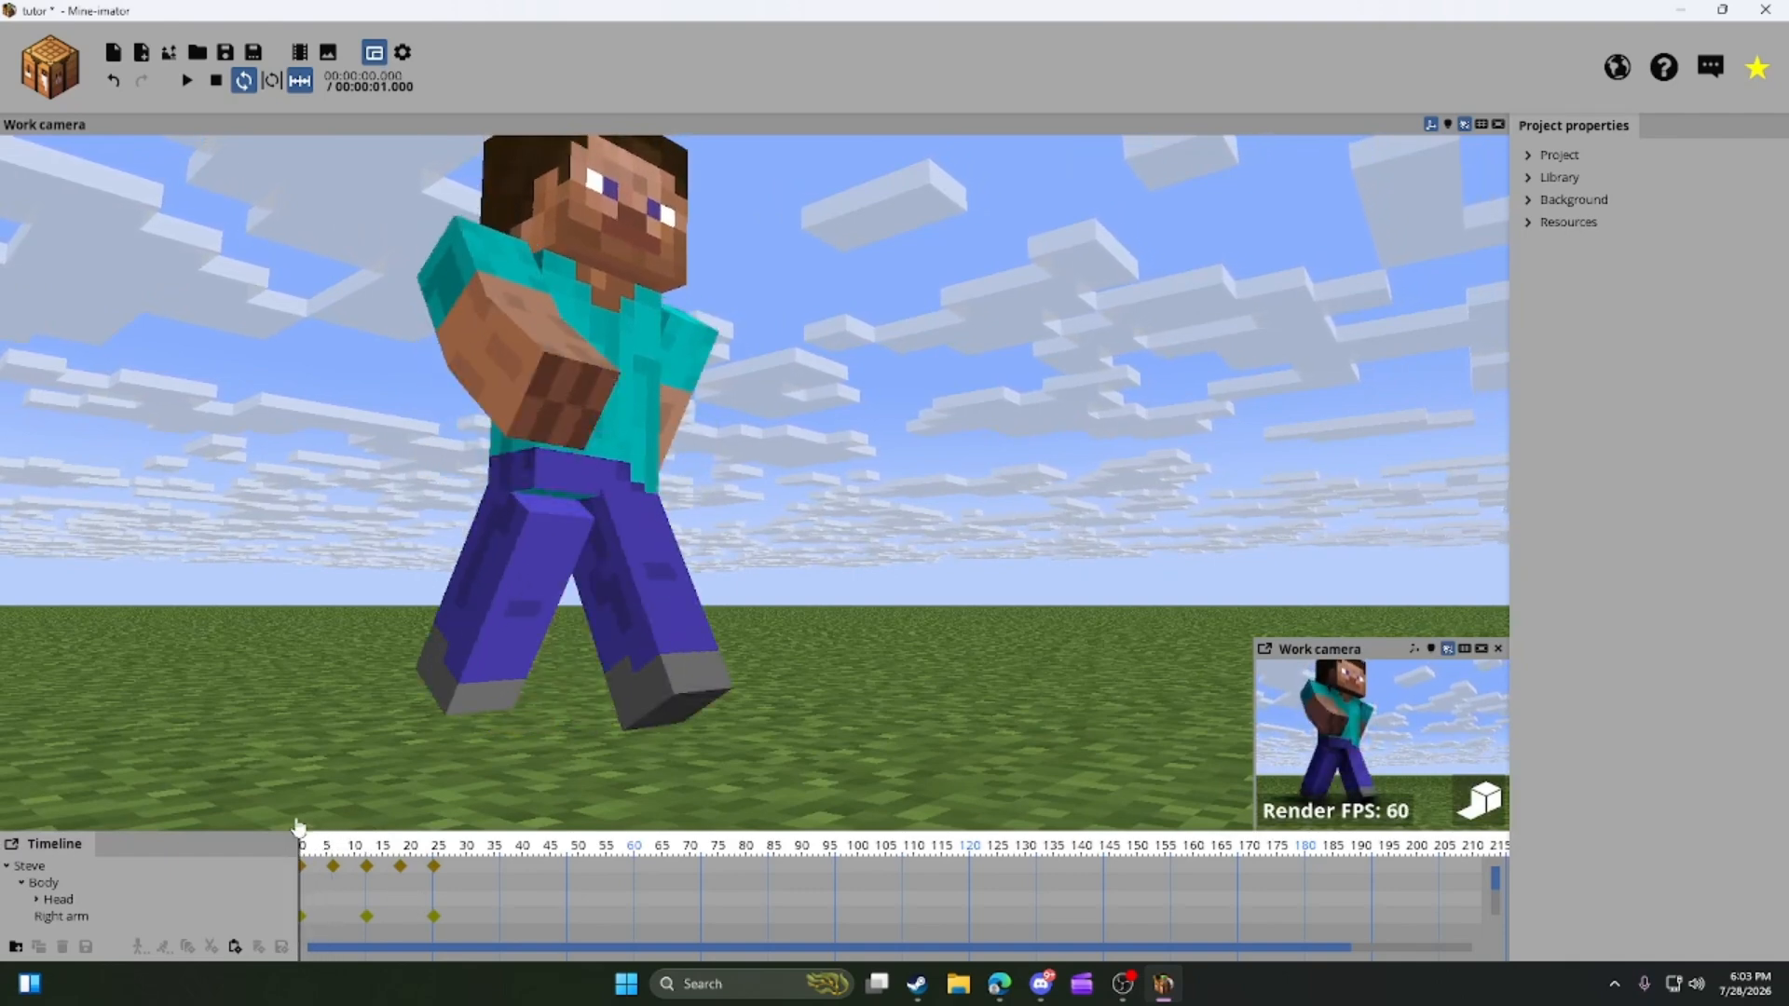
# Bend Steve's right leg at the knee at frame 6 and play back the cycle.
pyautogui.click(332, 849)
pyautogui.click(519, 627)
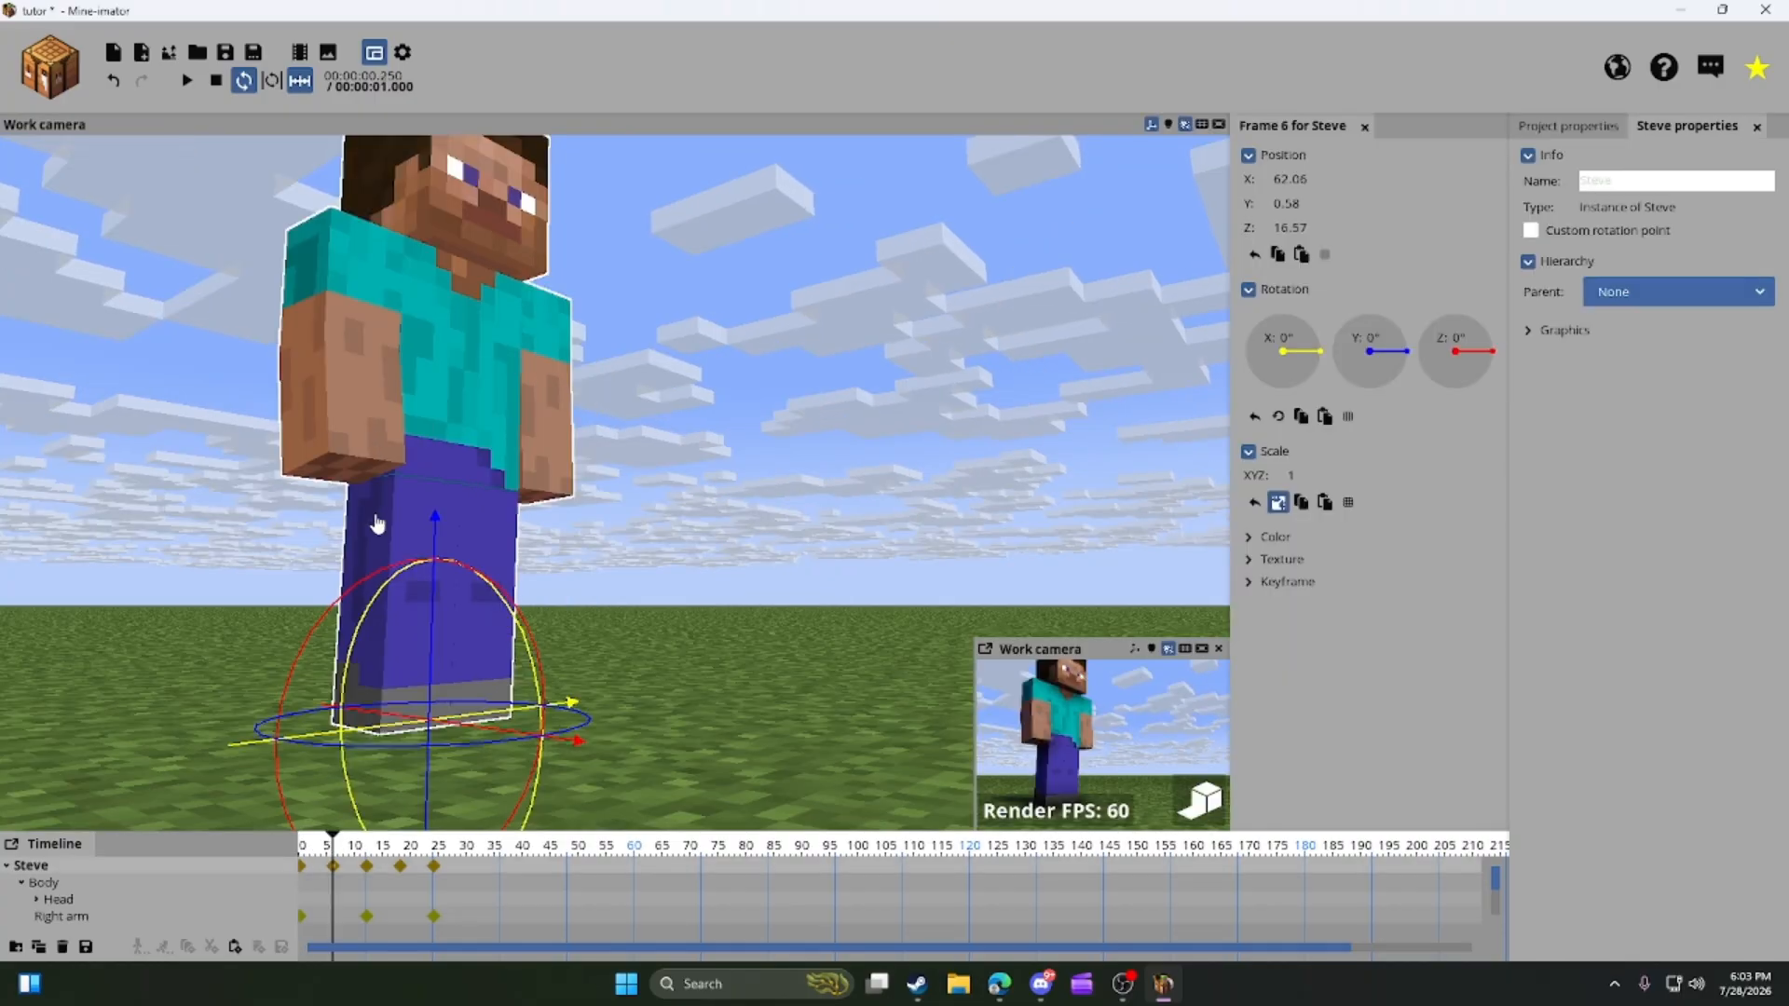
pyautogui.moveTo(434, 426); pyautogui.dragTo(548, 539)
pyautogui.moveTo(514, 445); pyautogui.dragTo(674, 413)
pyautogui.click(821, 421)
pyautogui.moveTo(336, 847); pyautogui.dragTo(239, 859)
pyautogui.press('space')
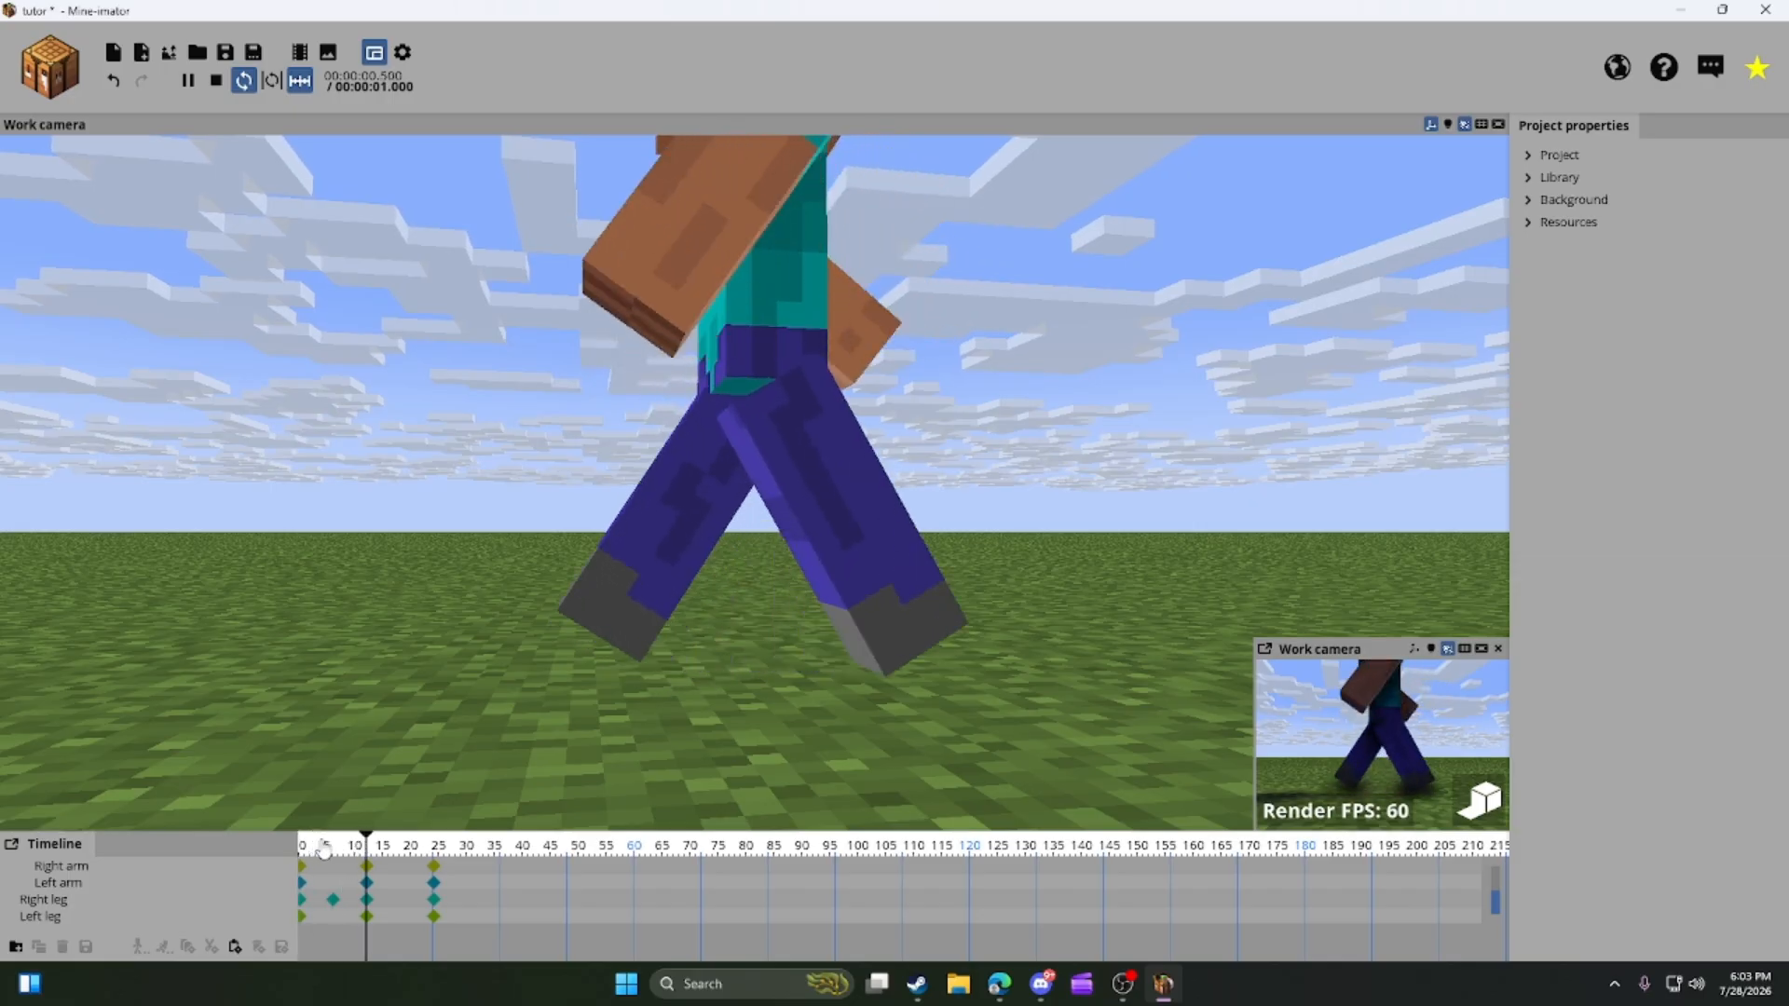
pyautogui.moveTo(822, 538); pyautogui.dragTo(788, 561)
pyautogui.press('space')
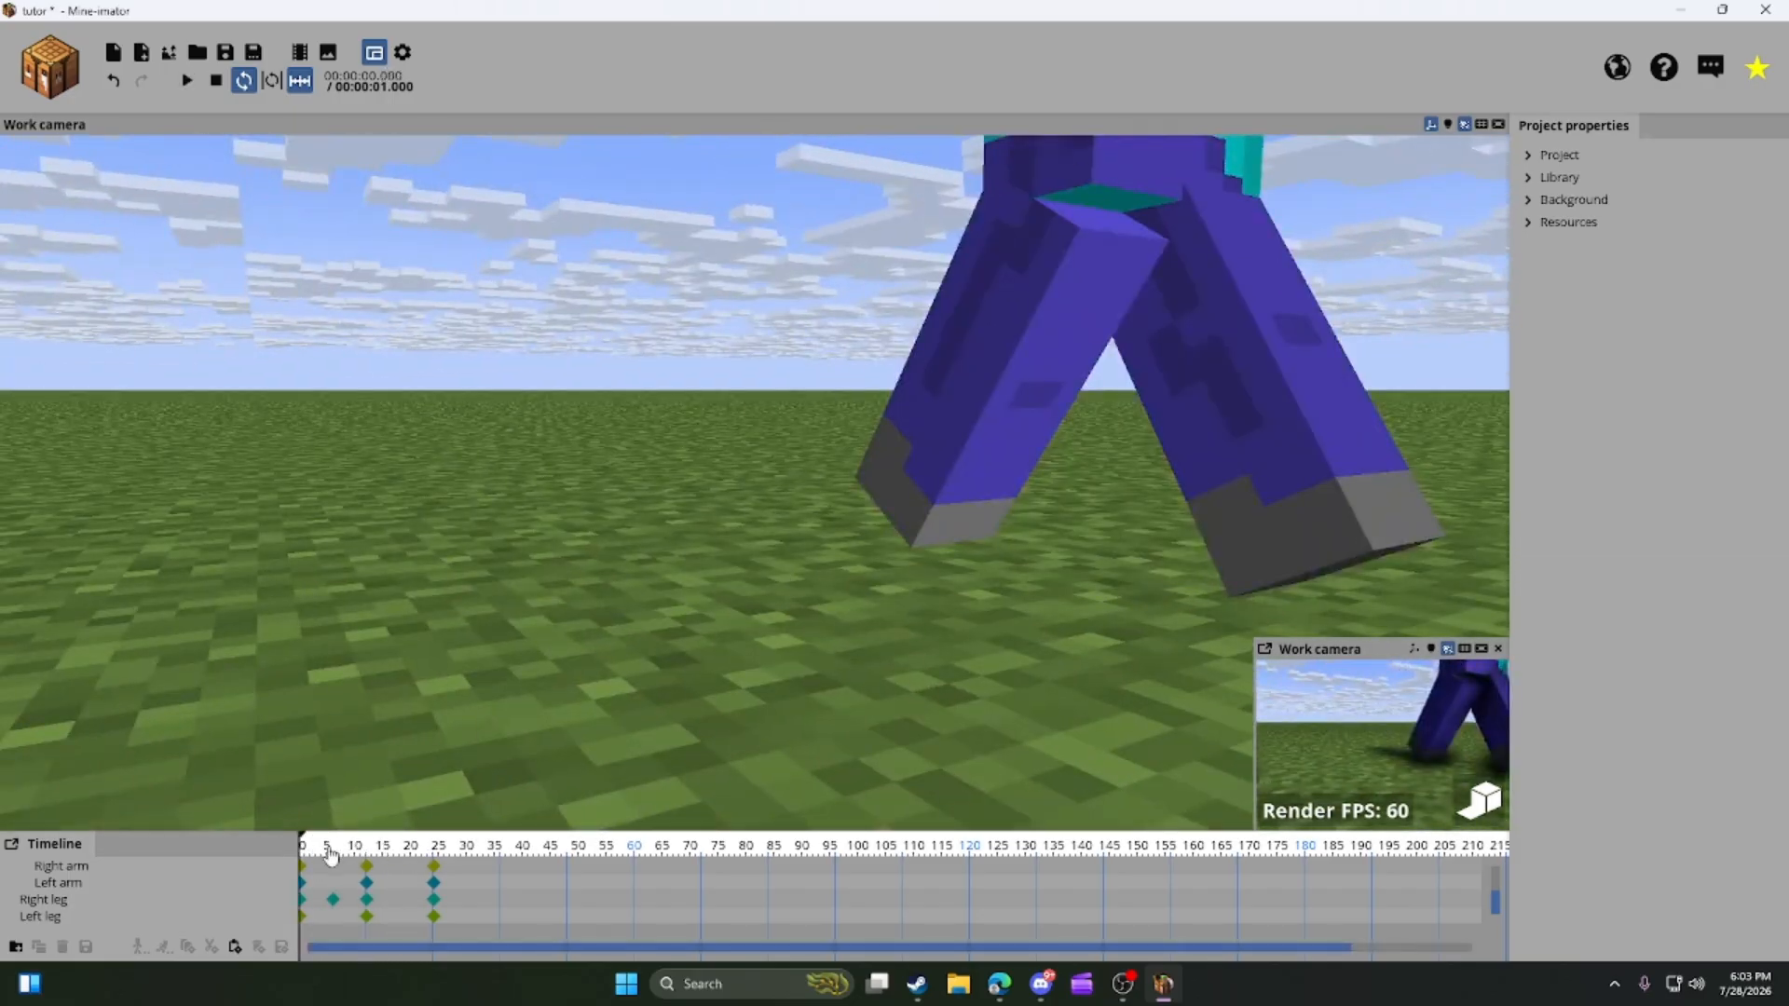
# Bend Steve's left leg at the knee at frame 18 to match the right leg.
pyautogui.moveTo(330, 855); pyautogui.dragTo(401, 854)
pyautogui.moveTo(400, 854); pyautogui.dragTo(367, 855)
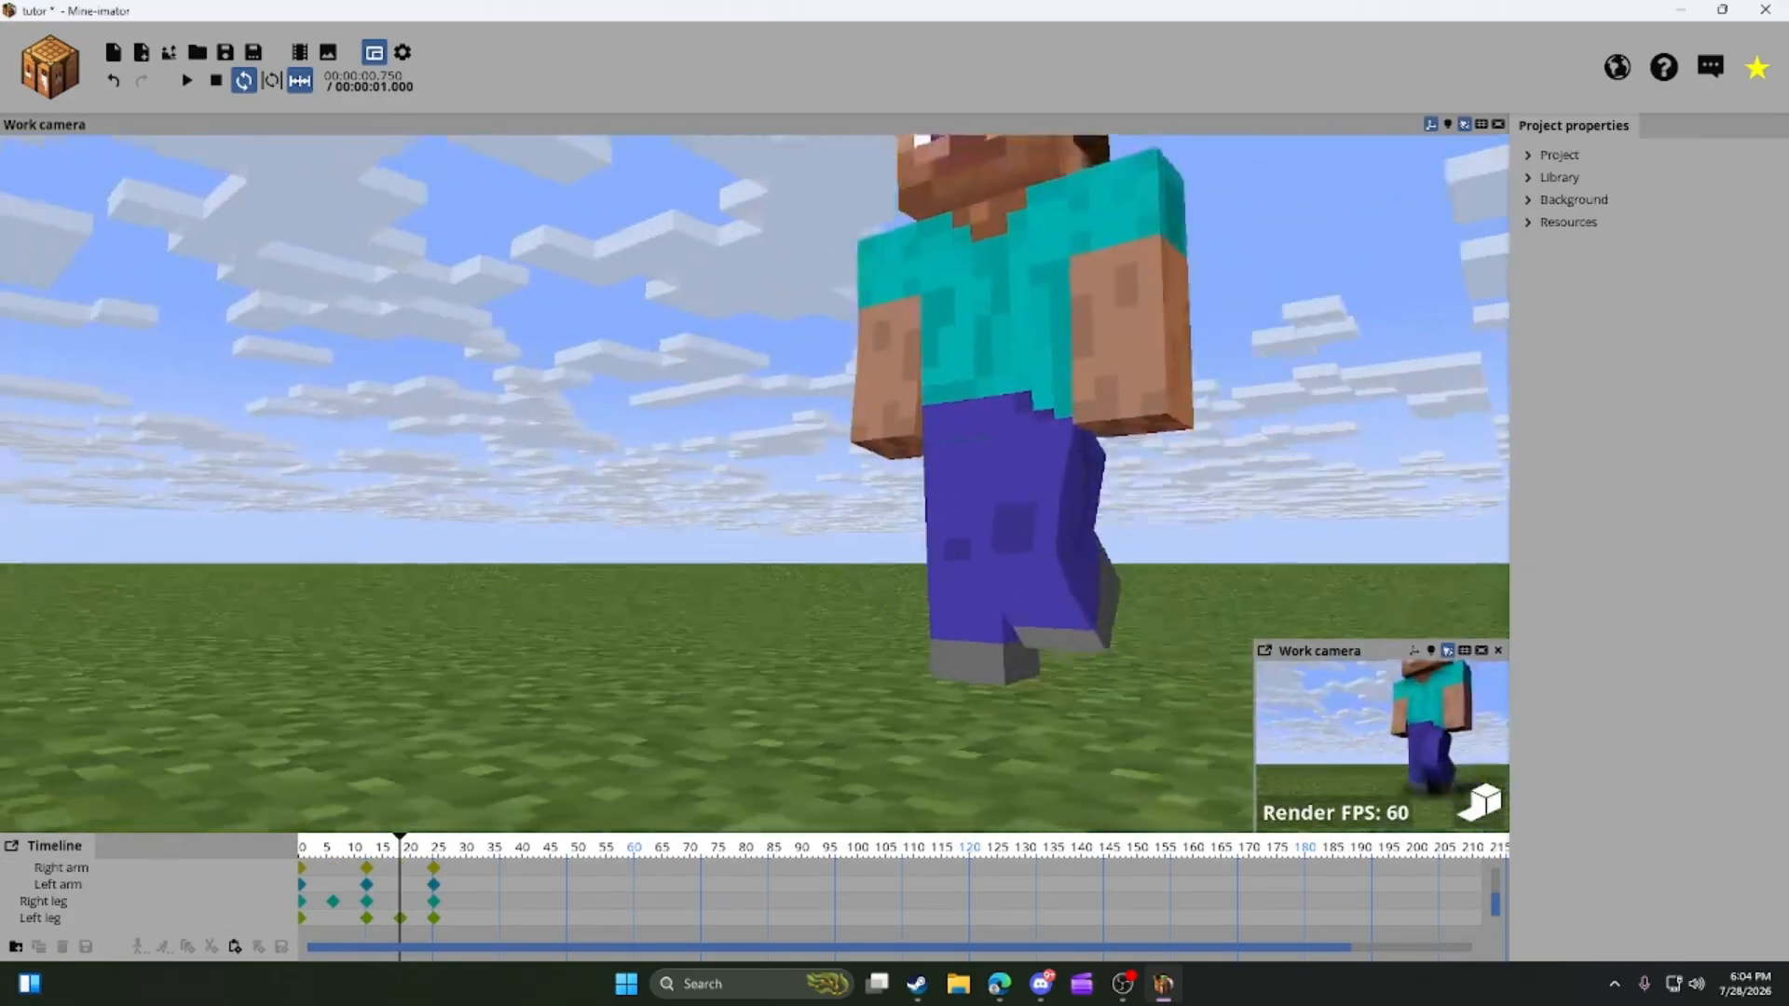
pyautogui.moveTo(922, 380); pyautogui.dragTo(923, 380, button='right')
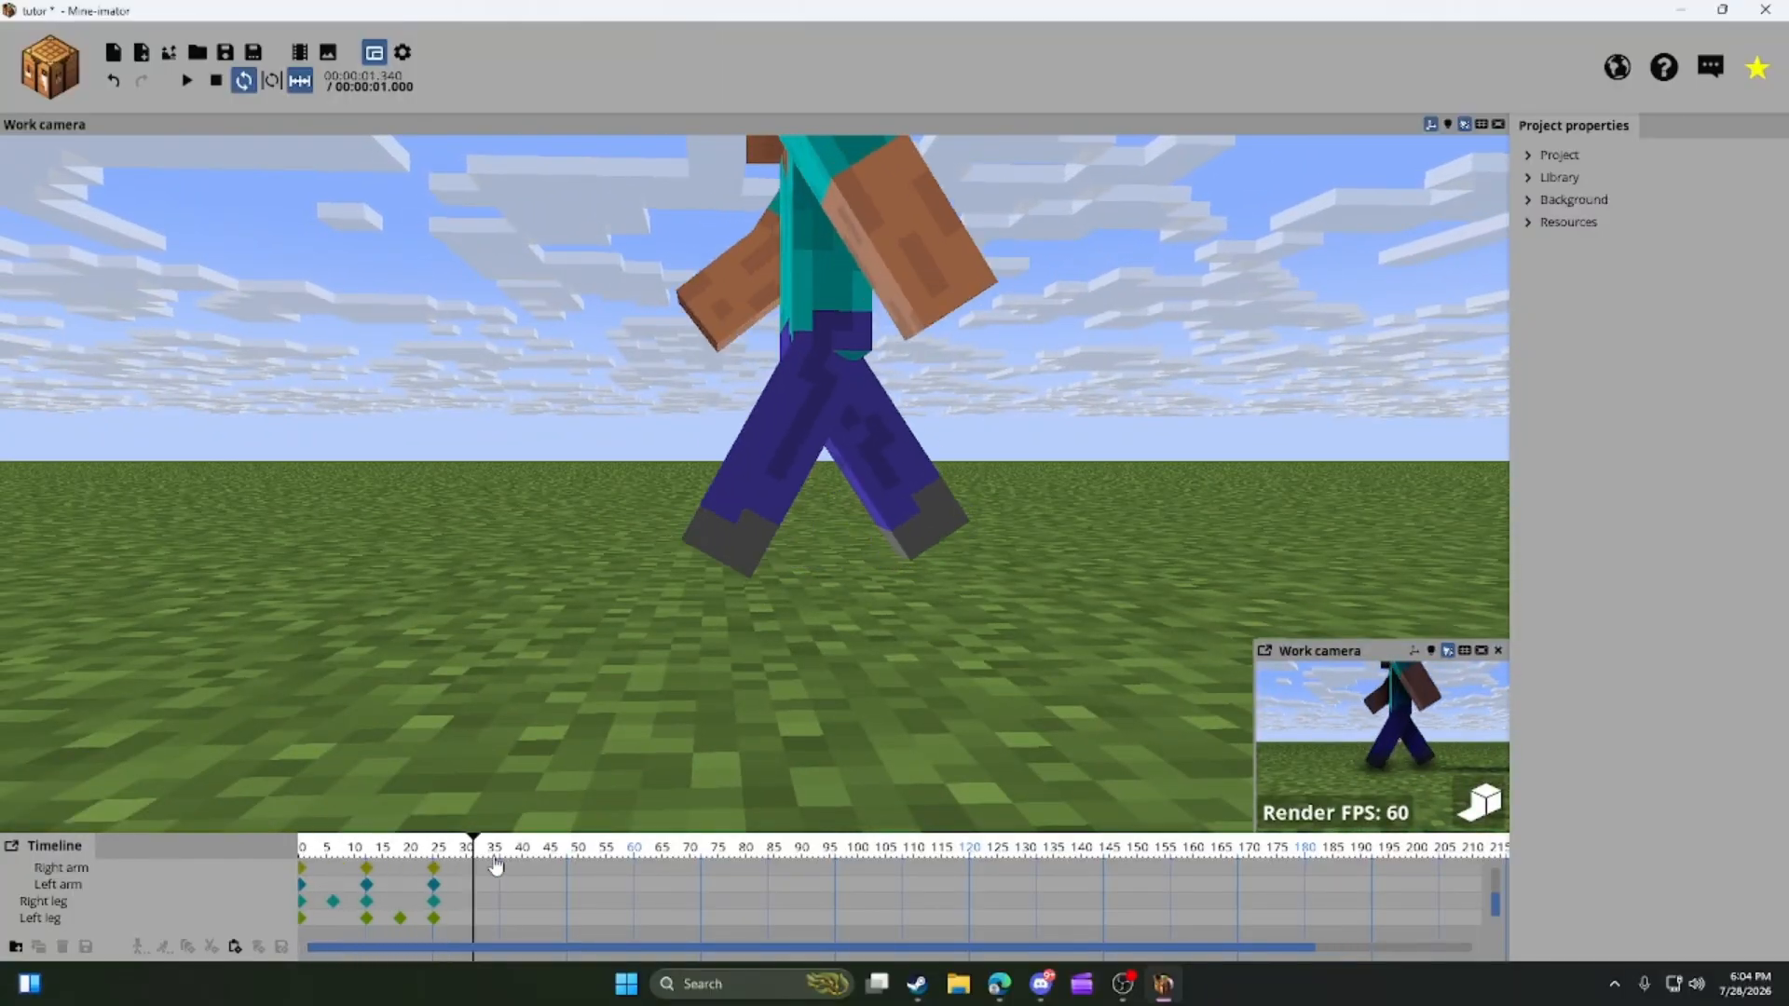
# Play back the looping walk cycle with both knee bends and examine it from the front and sides.
pyautogui.press('space')
pyautogui.moveTo(451, 656); pyautogui.dragTo(491, 623, button='right')
pyautogui.press('w')
pyautogui.press('s')
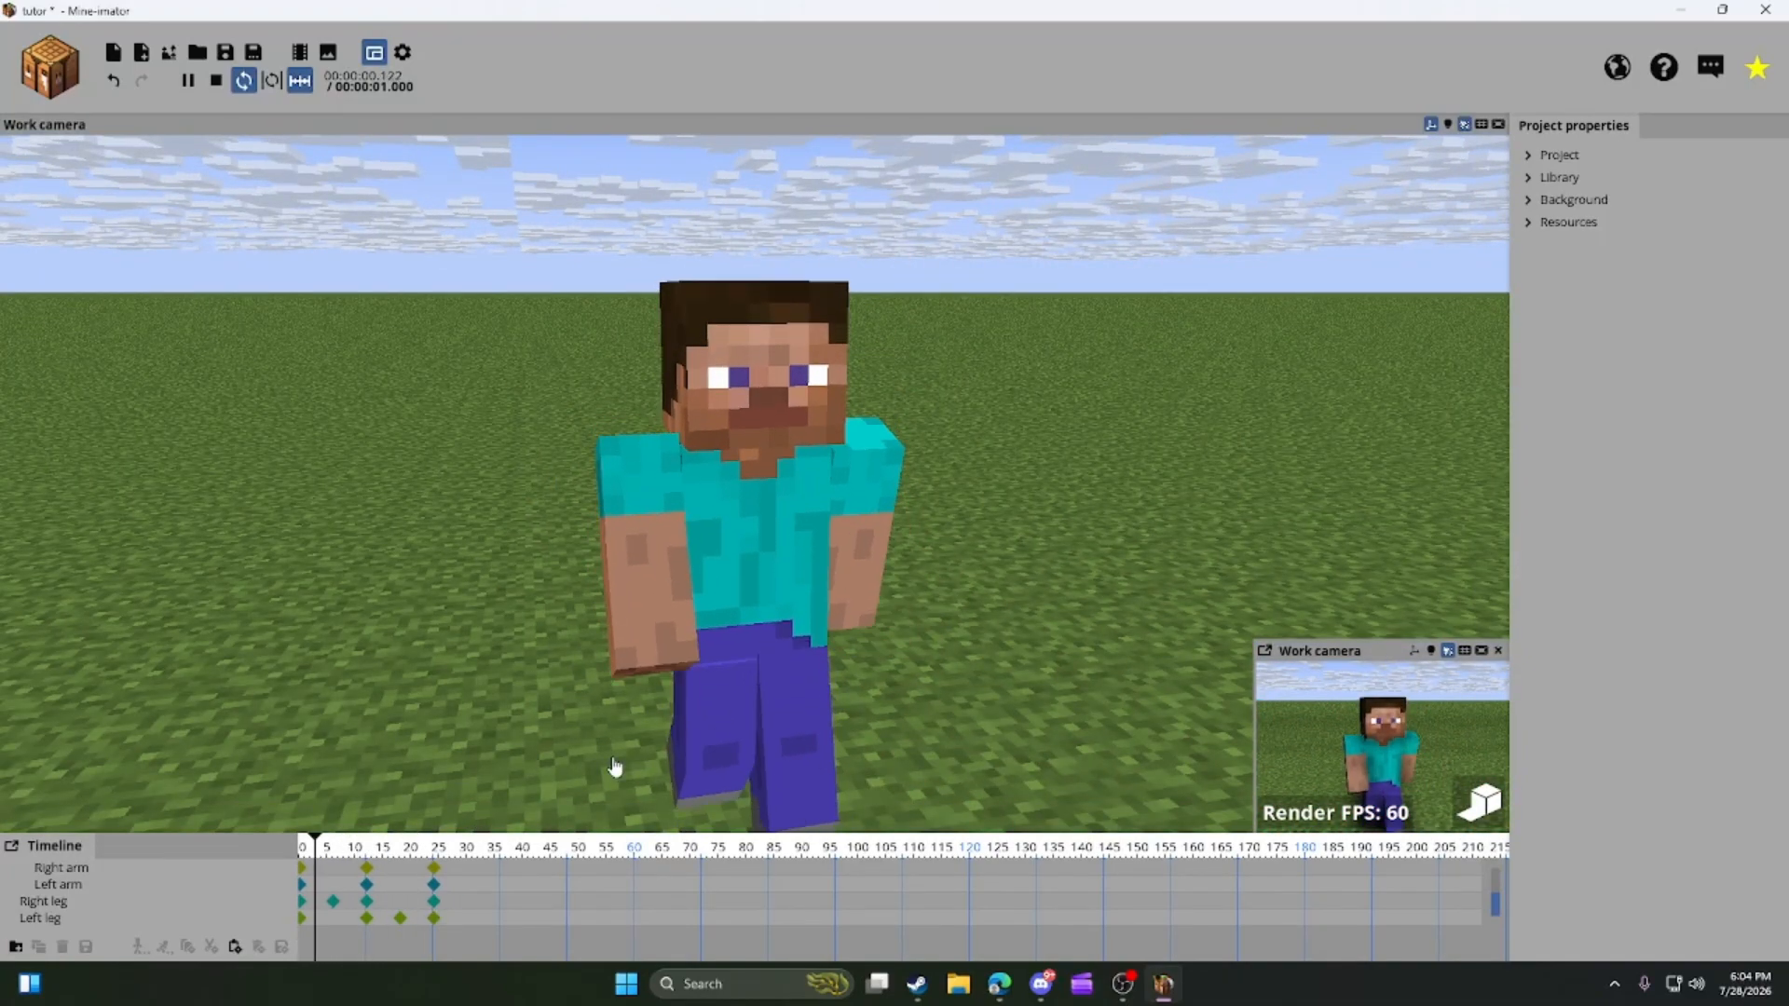
pyautogui.moveTo(615, 766); pyautogui.dragTo(614, 766, button='right')
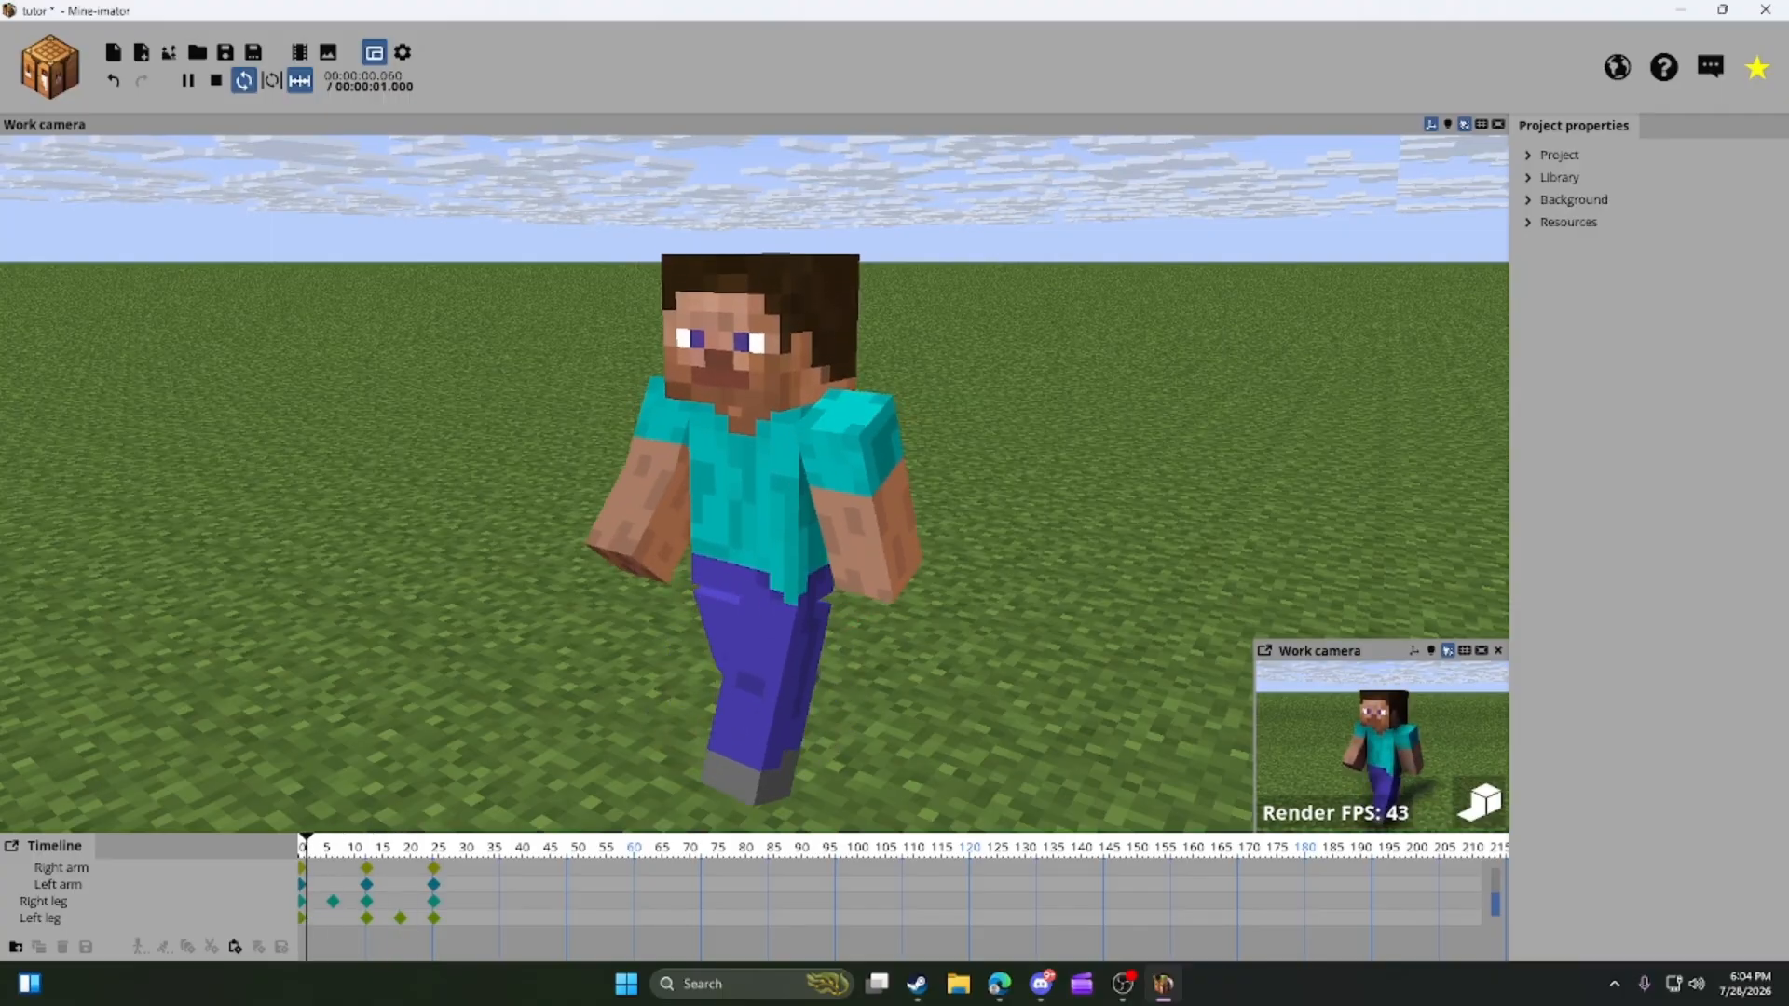
pyautogui.moveTo(615, 765); pyautogui.dragTo(553, 776)
pyautogui.moveTo(552, 775); pyautogui.dragTo(552, 775, button='right')
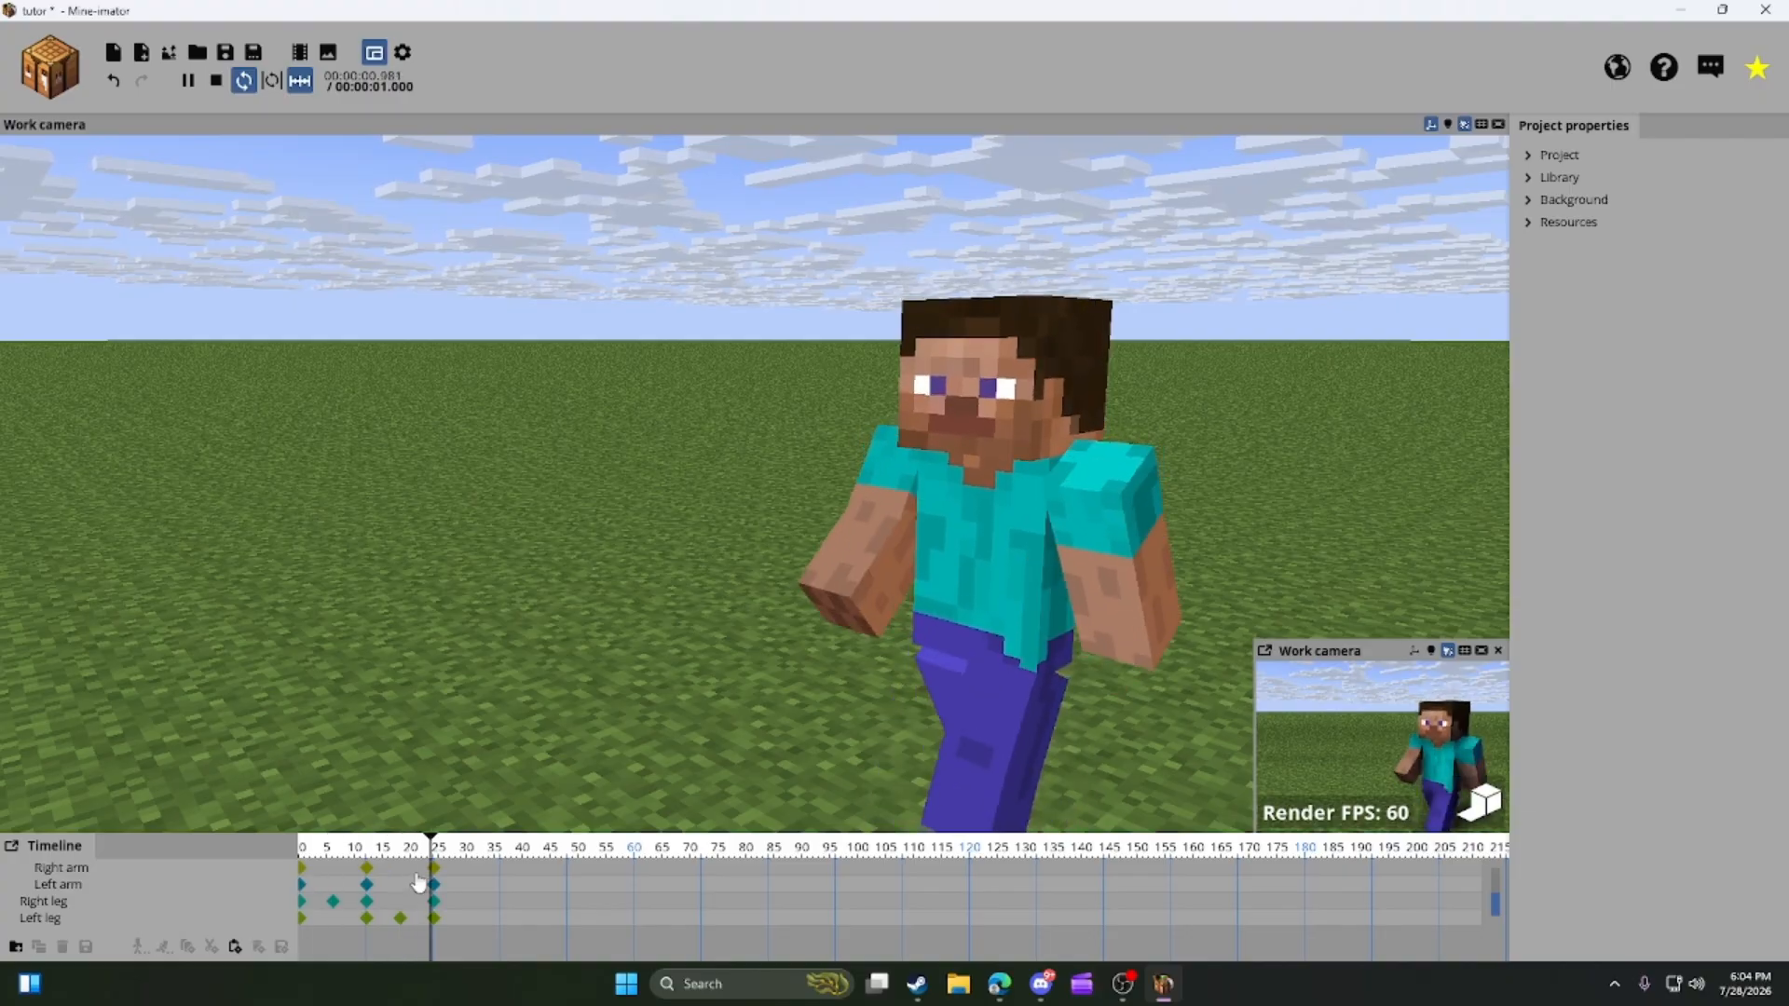
pyautogui.moveTo(529, 659); pyautogui.dragTo(529, 660, button='right')
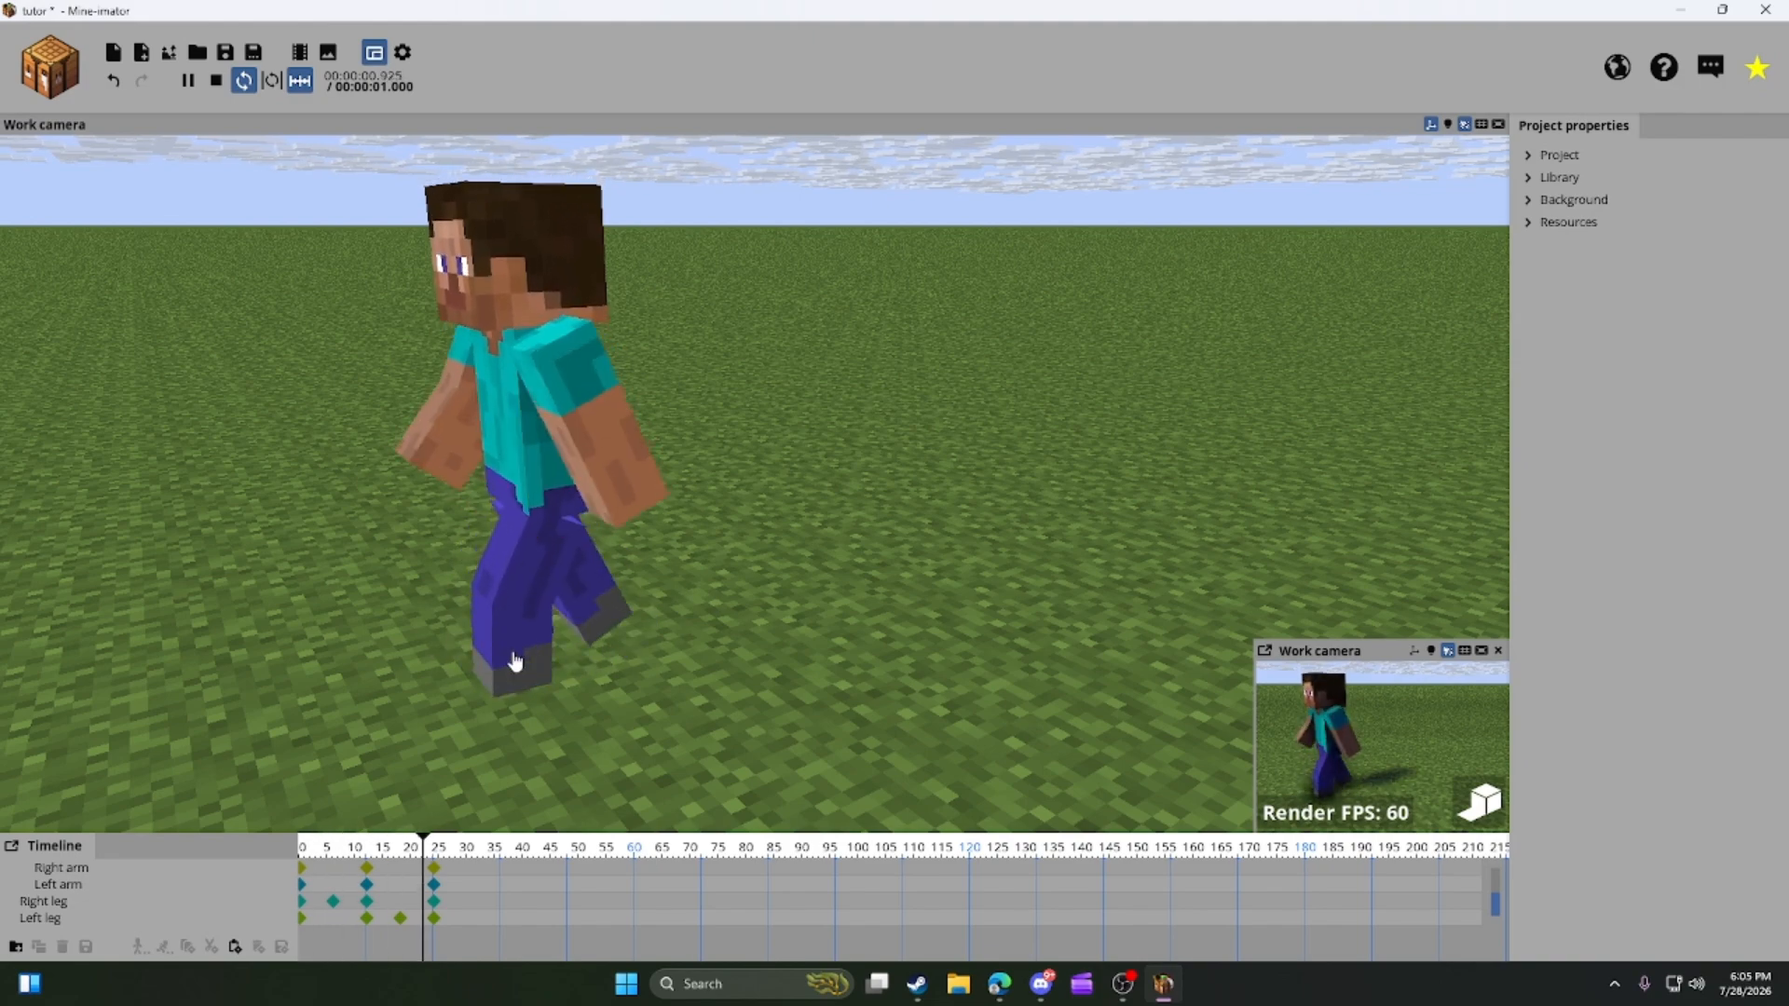
pyautogui.moveTo(511, 687); pyautogui.dragTo(511, 688)
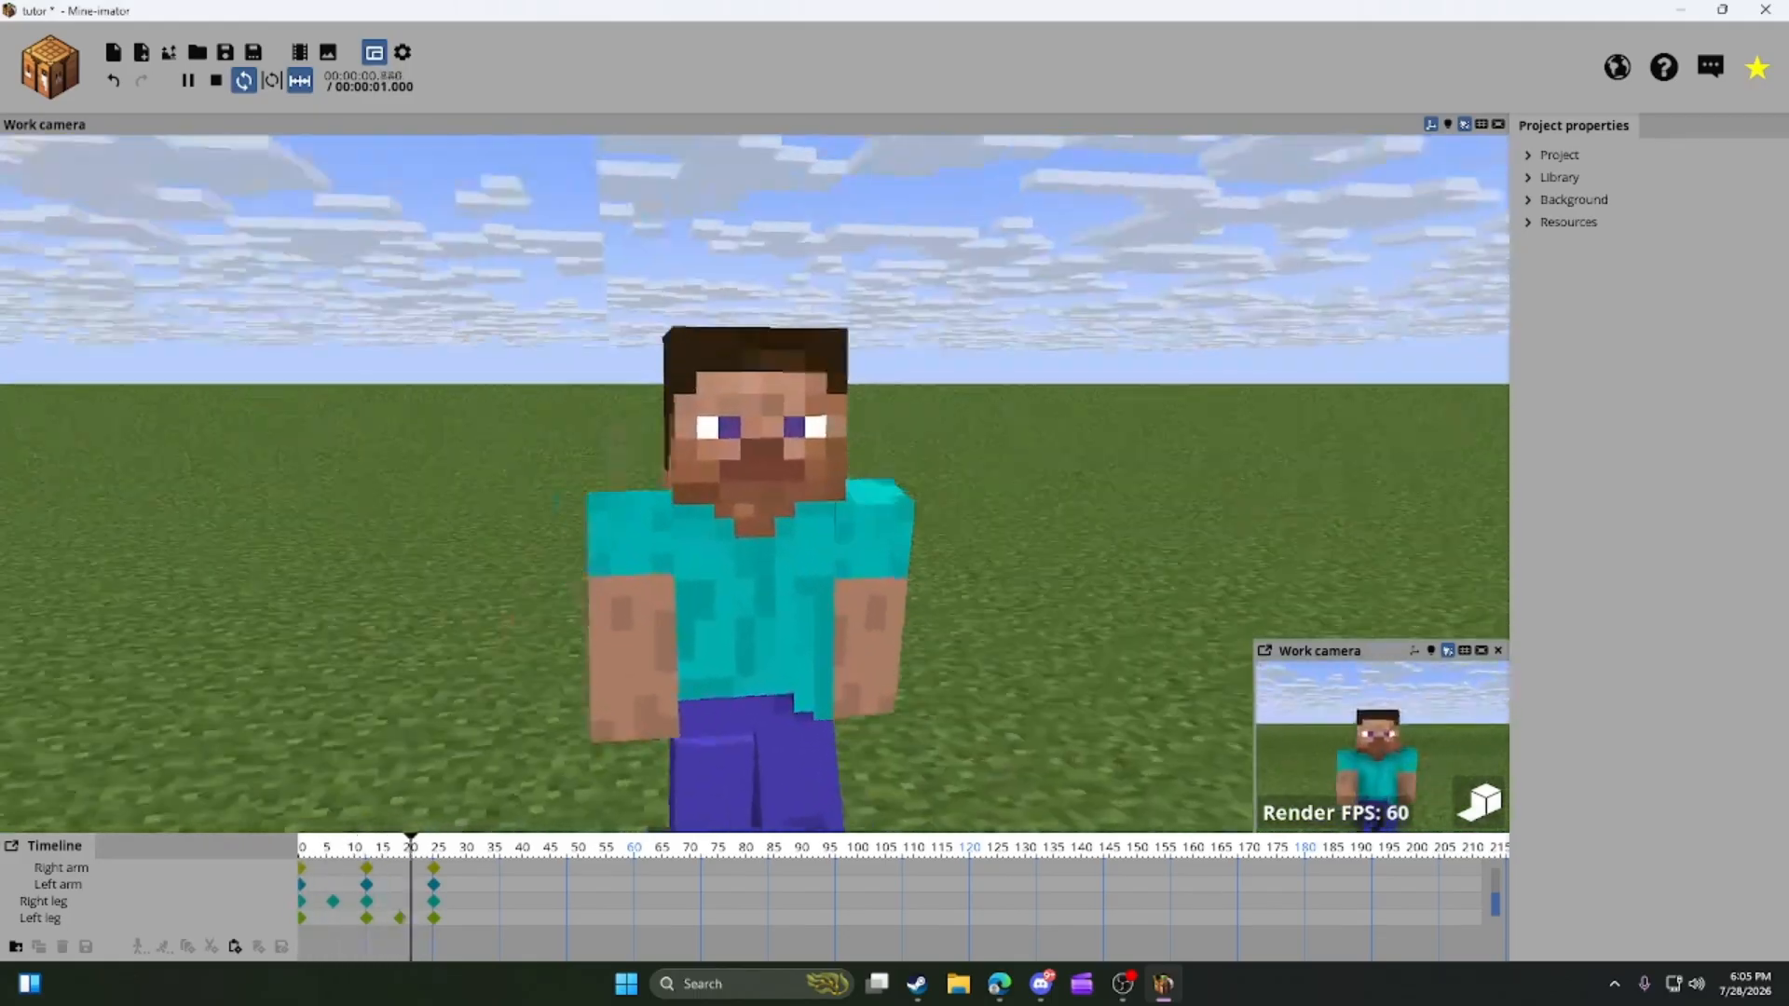
pyautogui.moveTo(511, 687); pyautogui.dragTo(512, 687, button='right')
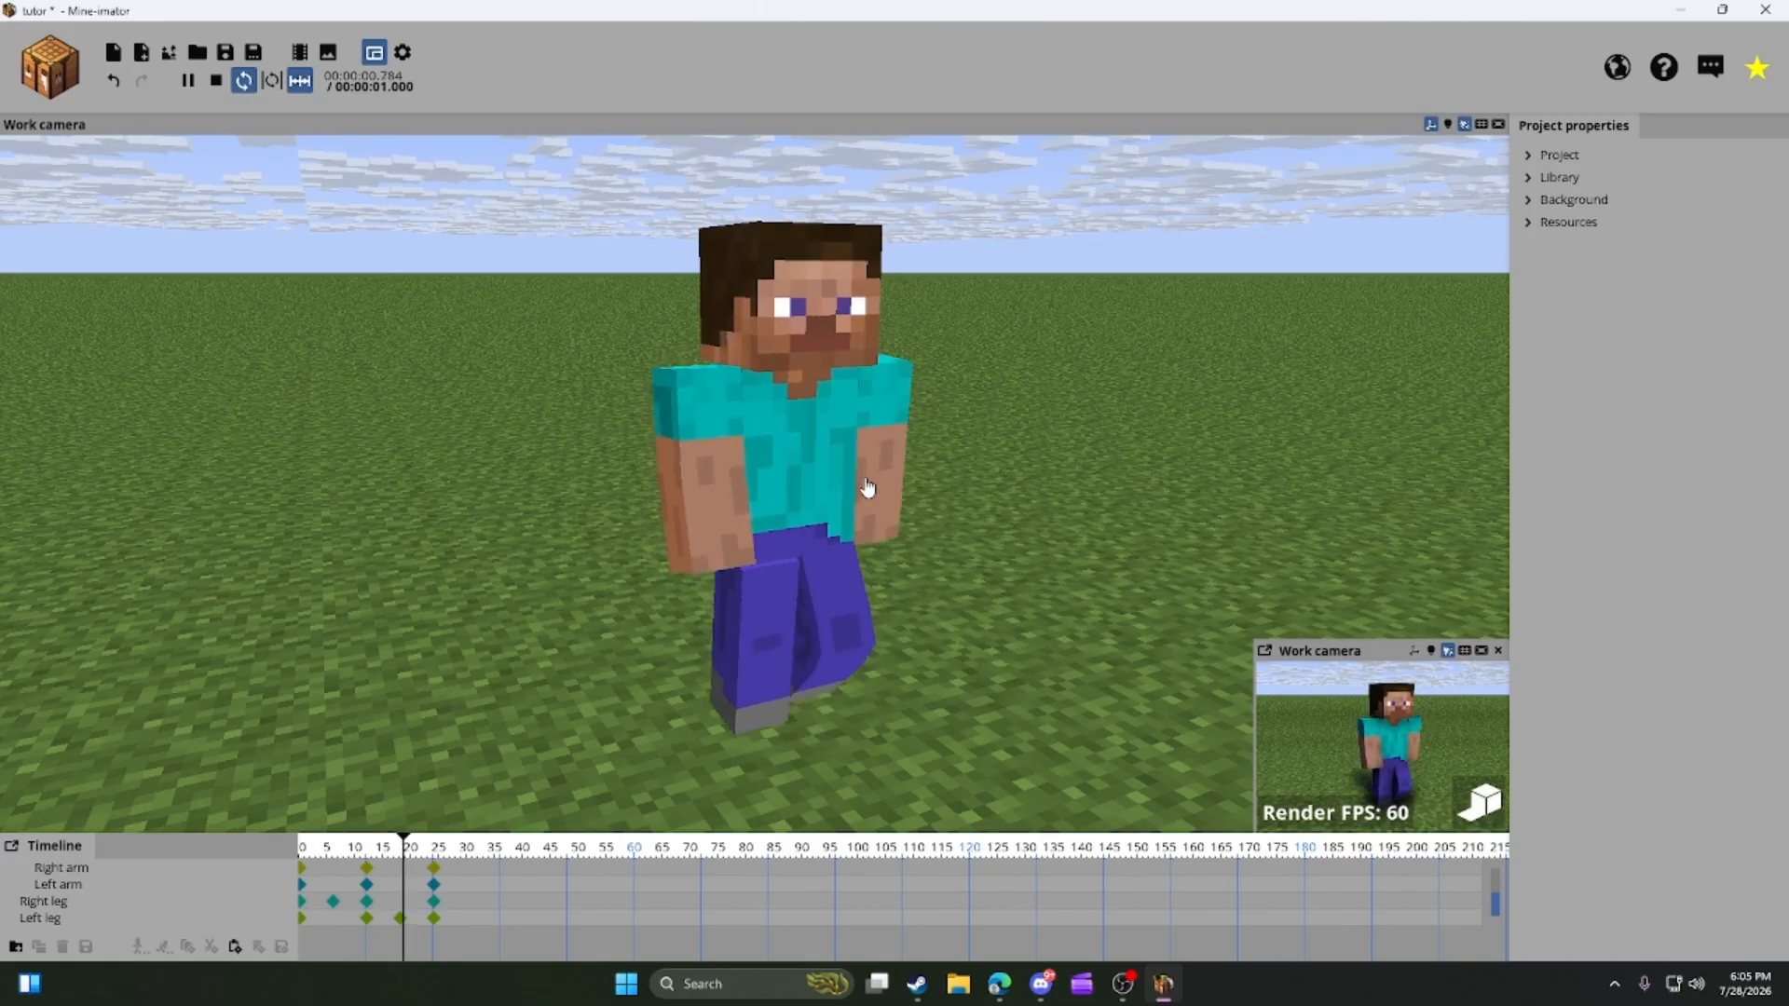
pyautogui.moveTo(867, 488); pyautogui.dragTo(936, 461, button='right')
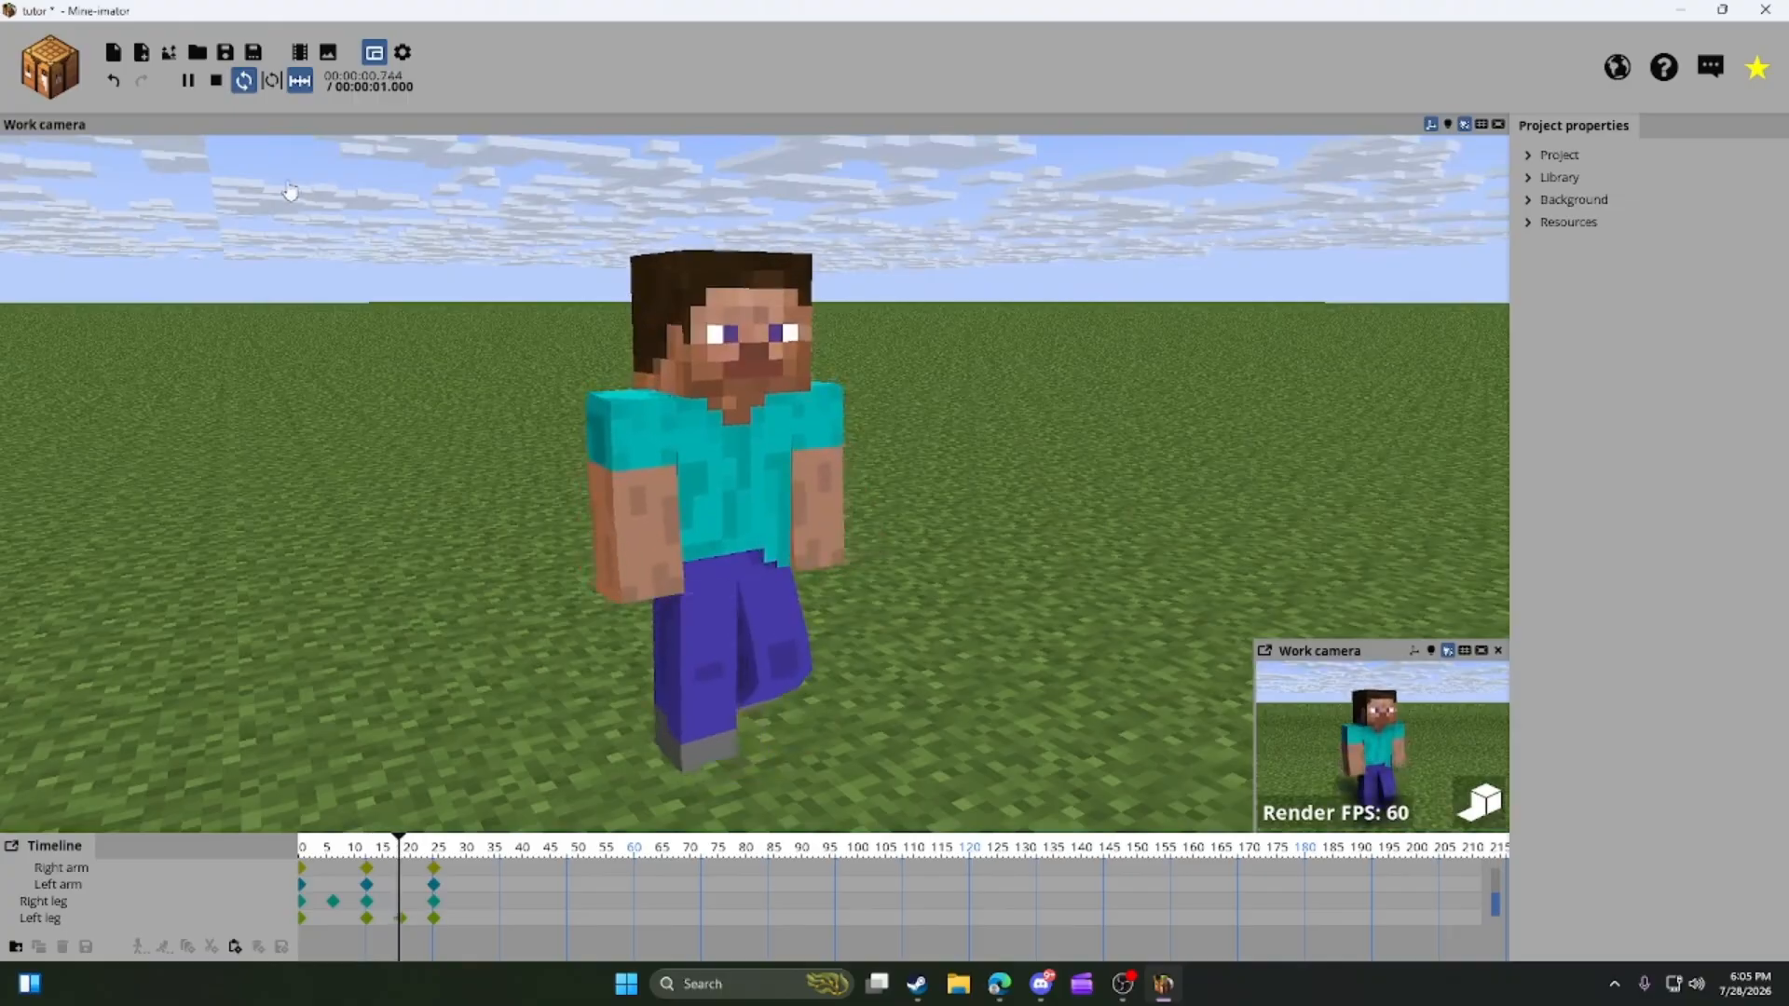